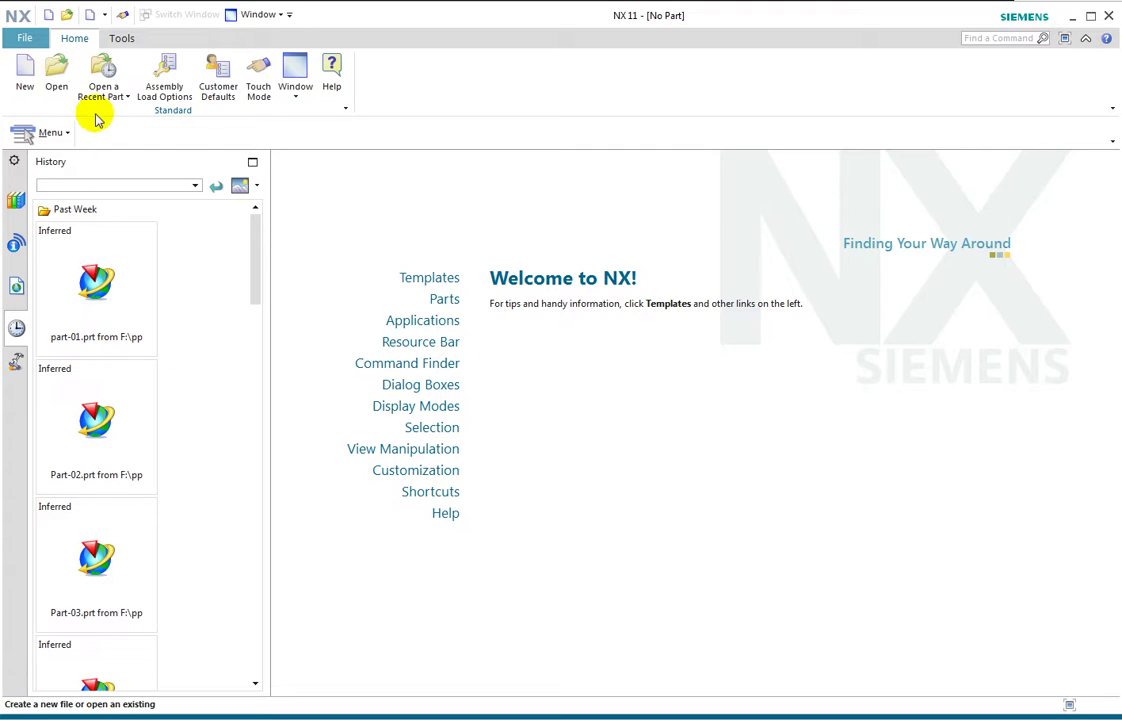
Step: Create a new millimetre Model part named surface1
left_click(25, 72)
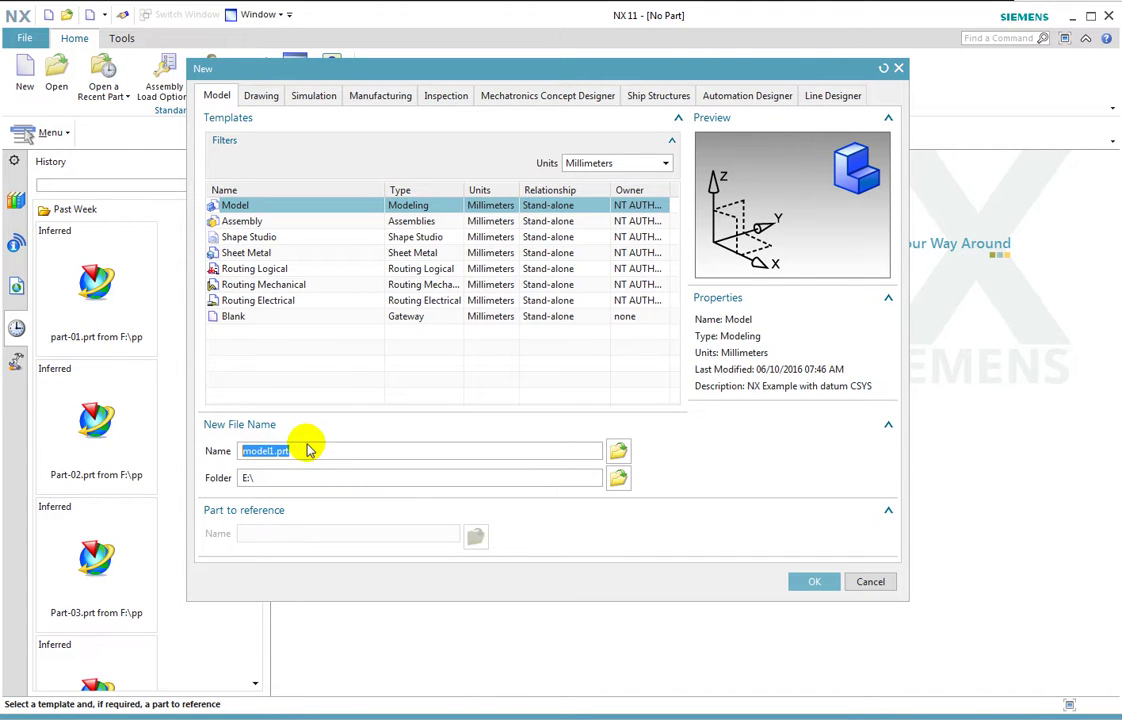
right_click(276, 449)
left_click(316, 517)
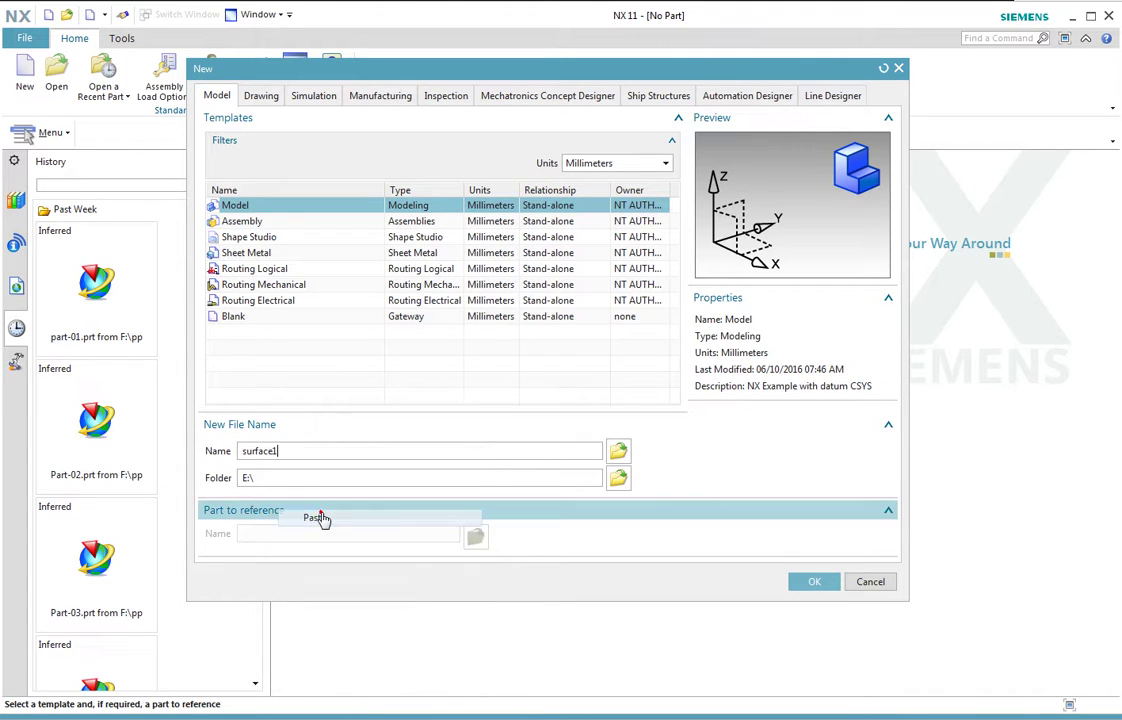
left_click(805, 582)
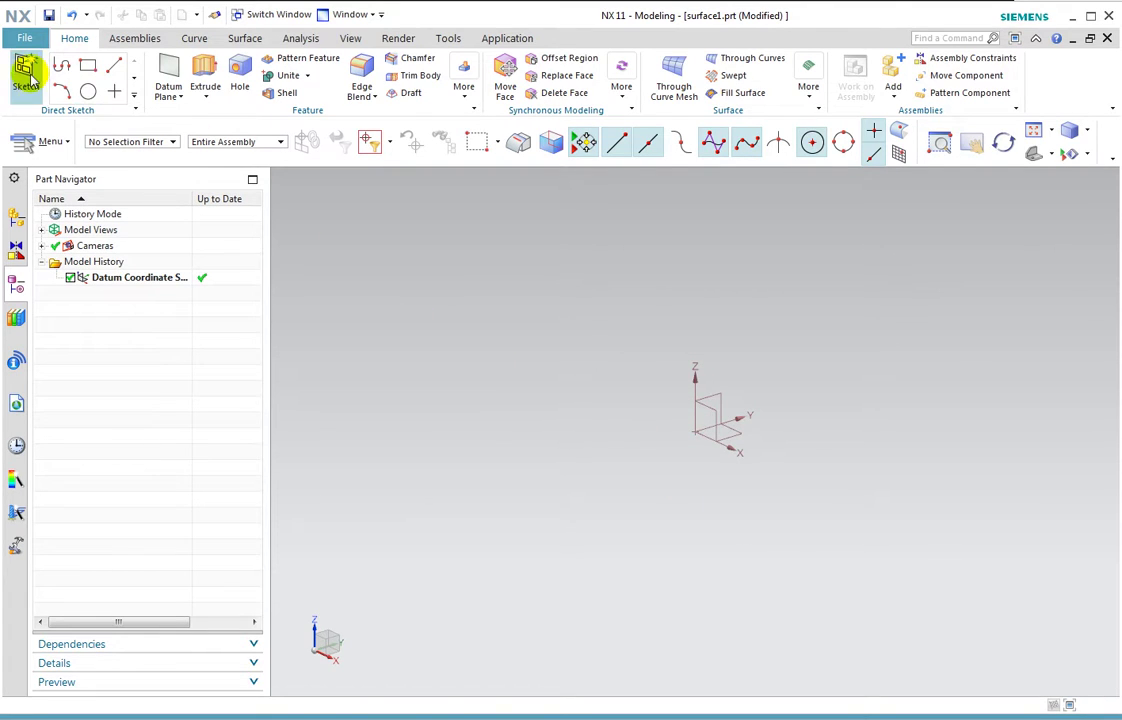
Step: Start a new sketch on the datum XZ plane
left_click(26, 68)
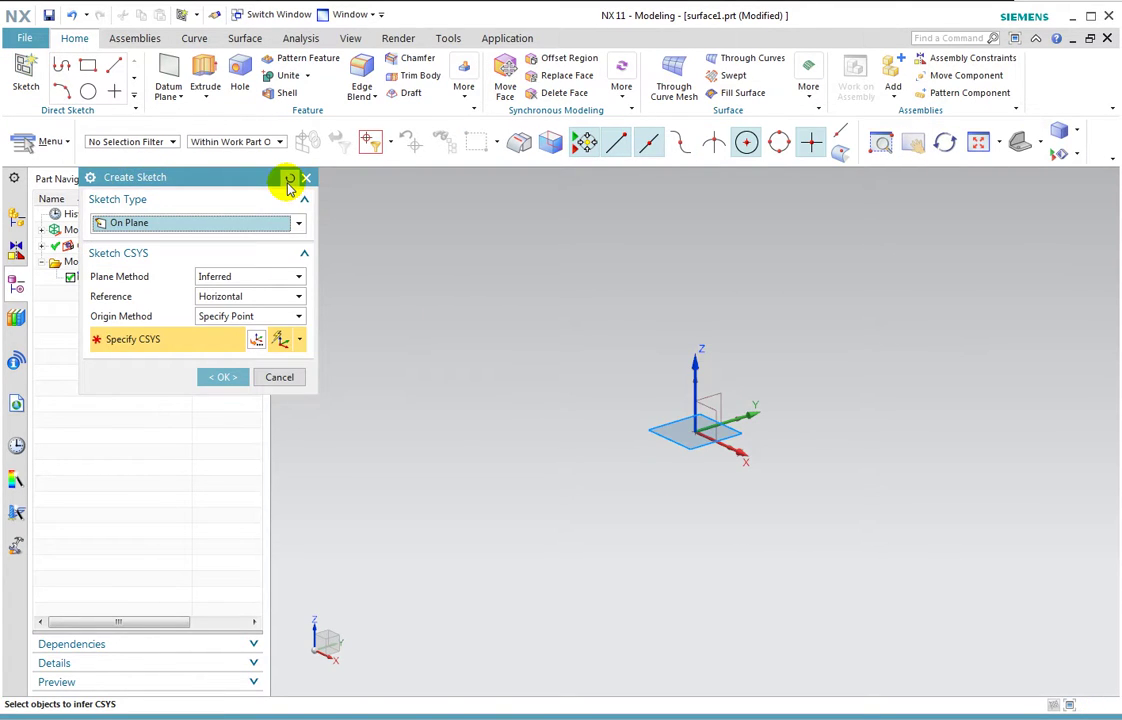
left_click(289, 179)
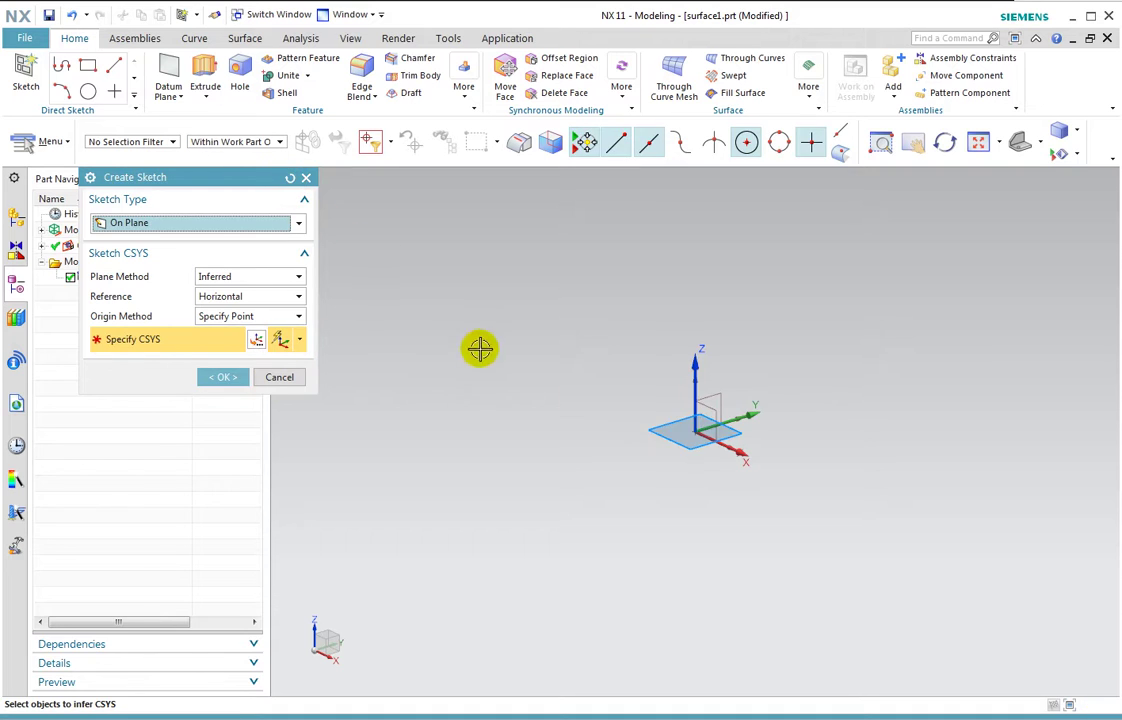
left_click(706, 413)
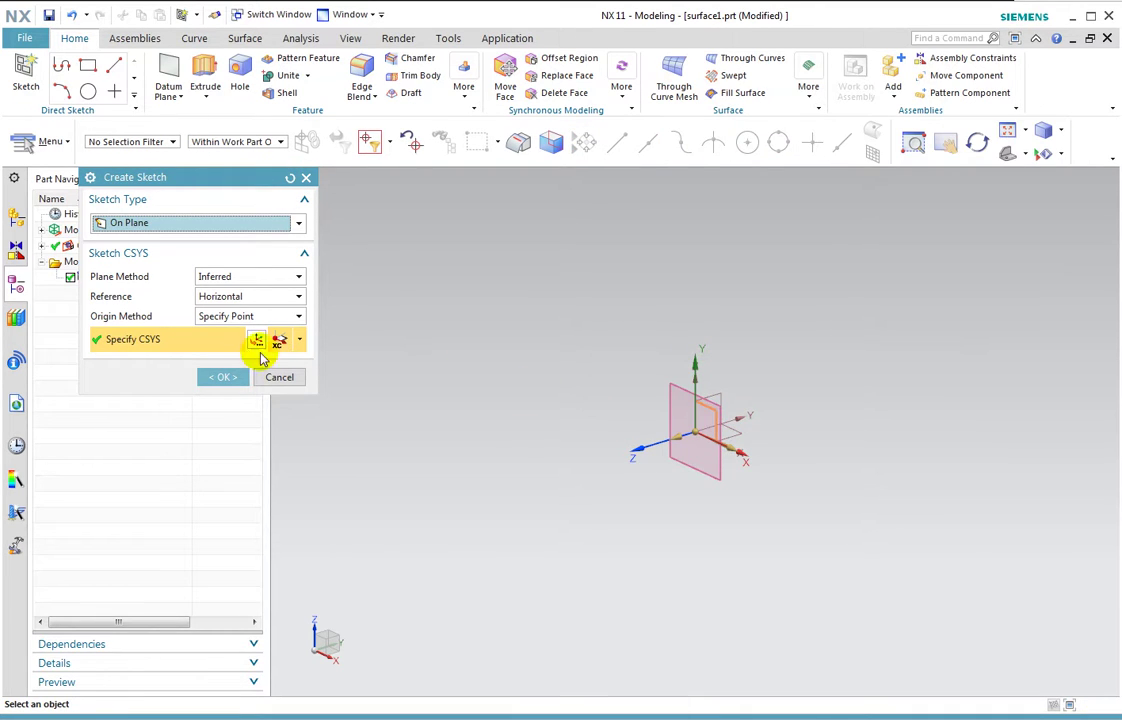
left_click(226, 378)
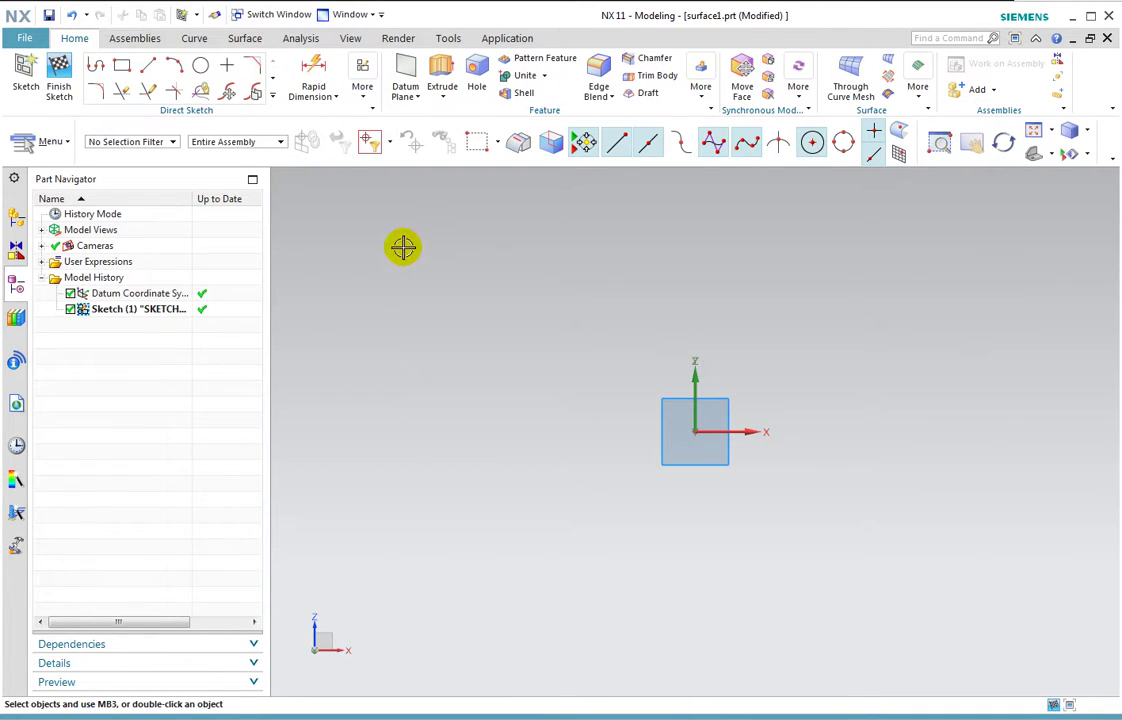
Step: Draw a horizontal line from the origin to the right along X
left_click(148, 78)
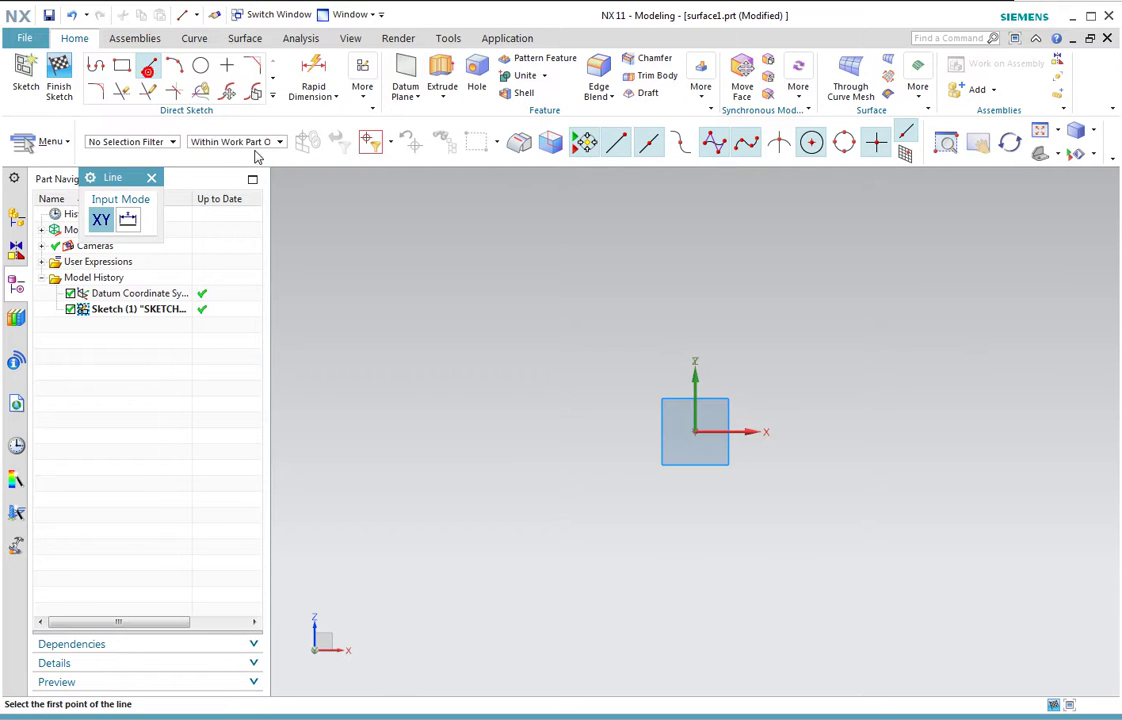
left_click(697, 431)
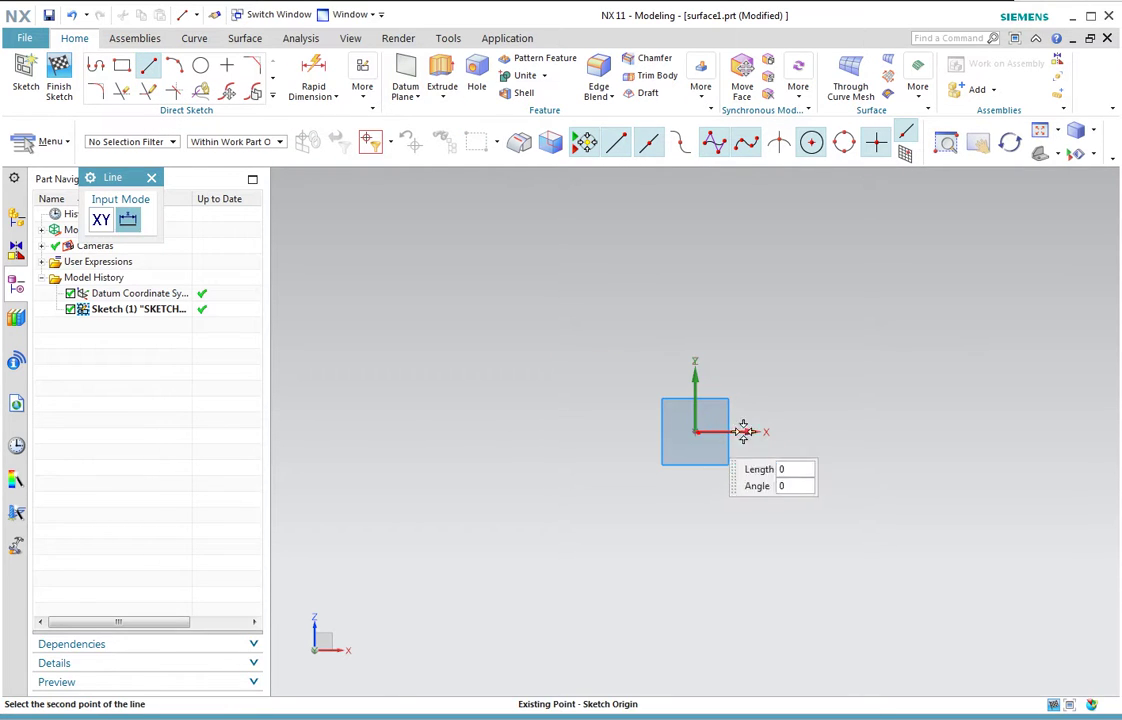
left_click(843, 431)
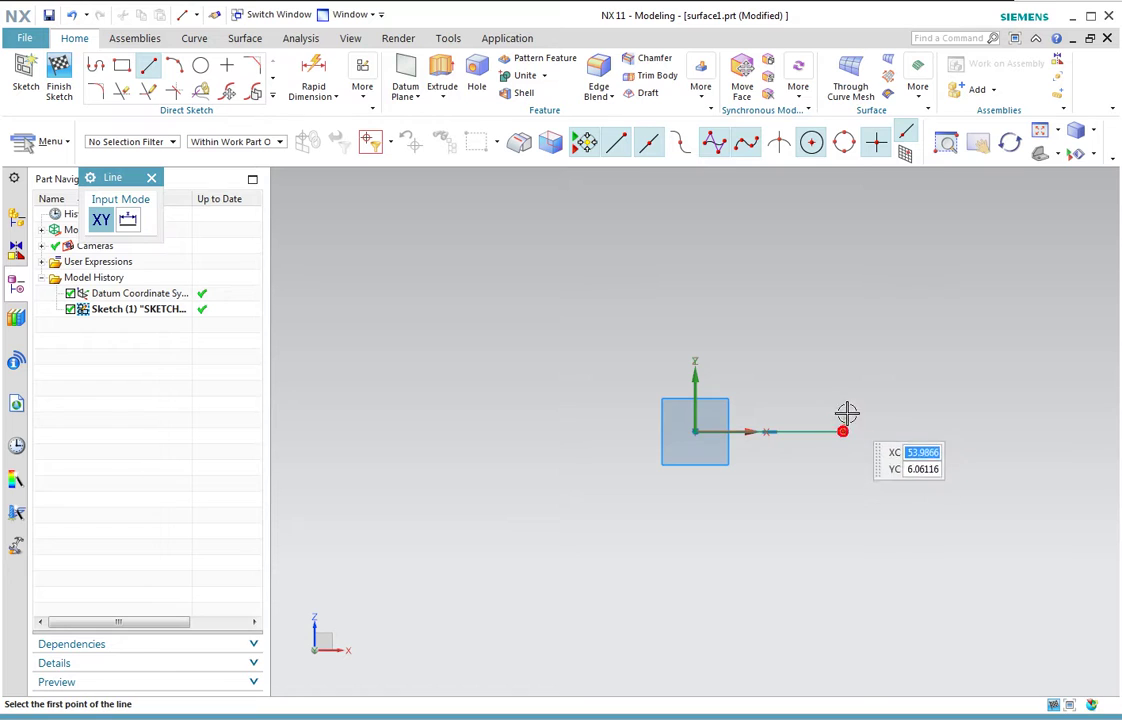
Step: Mirror the horizontal line across the vertical sketch axis
left_click(272, 95)
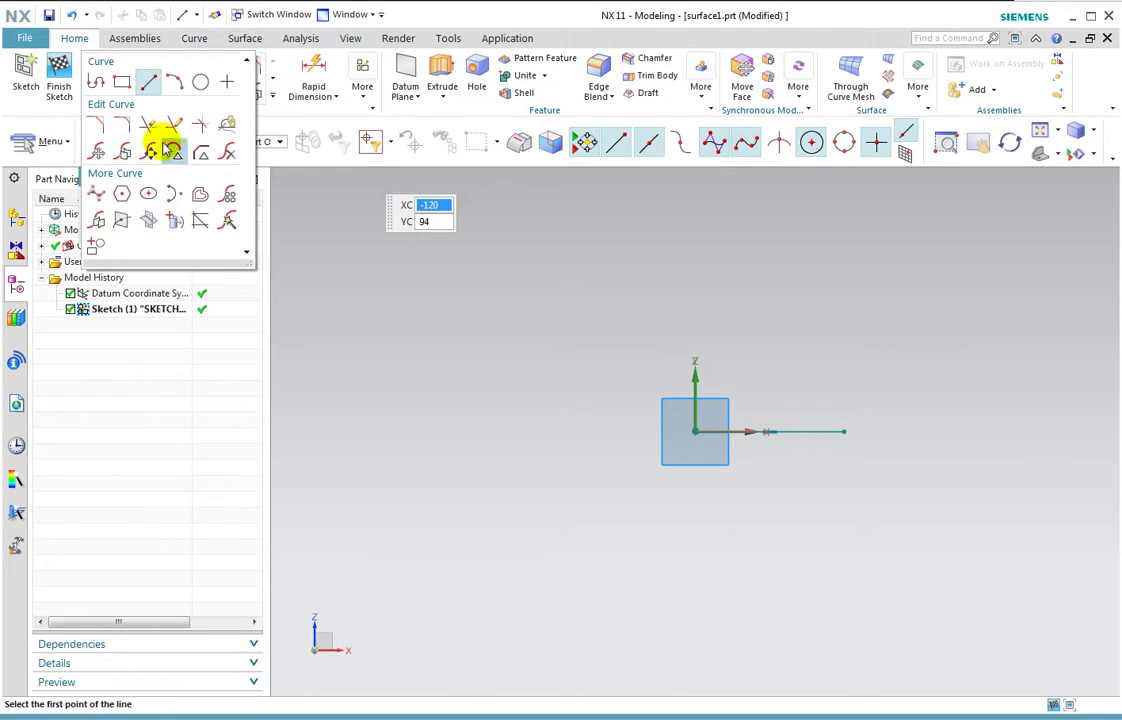
left_click(98, 220)
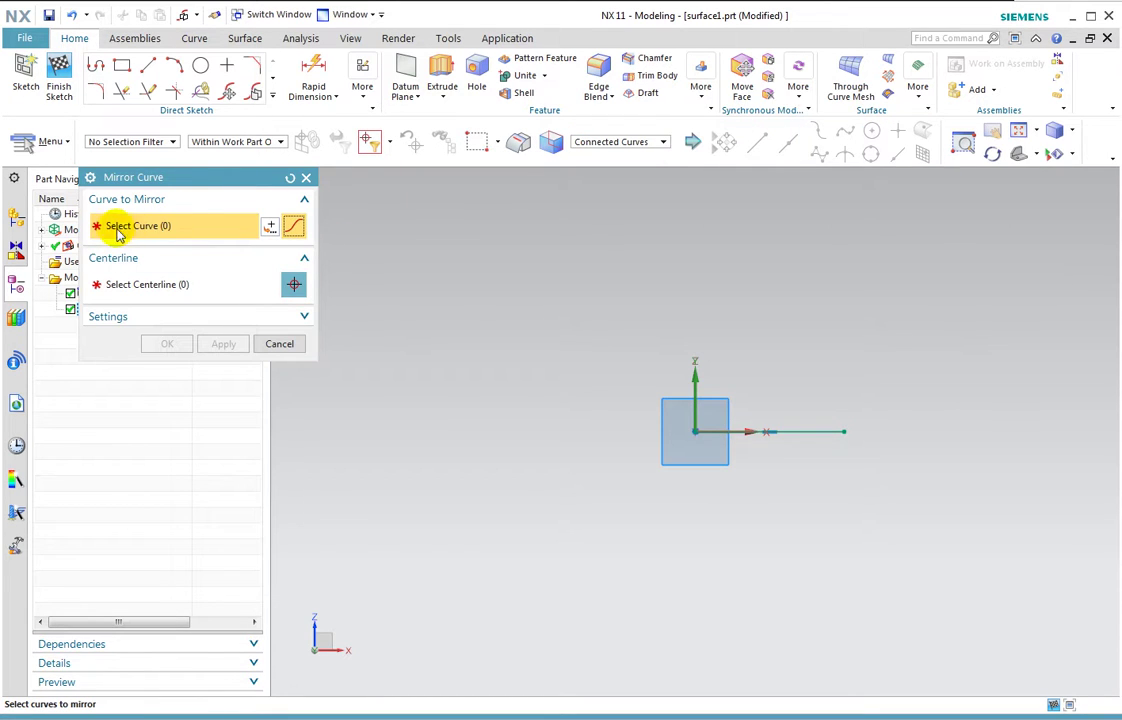
left_click(789, 430)
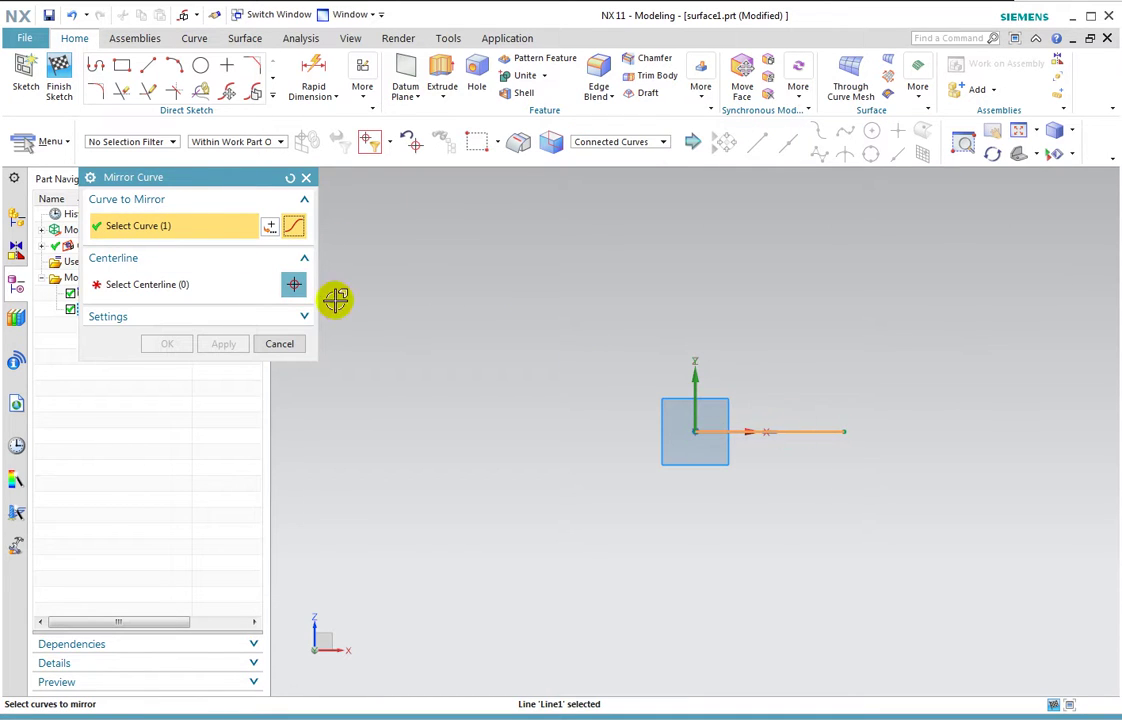
left_click(216, 288)
left_click(695, 375)
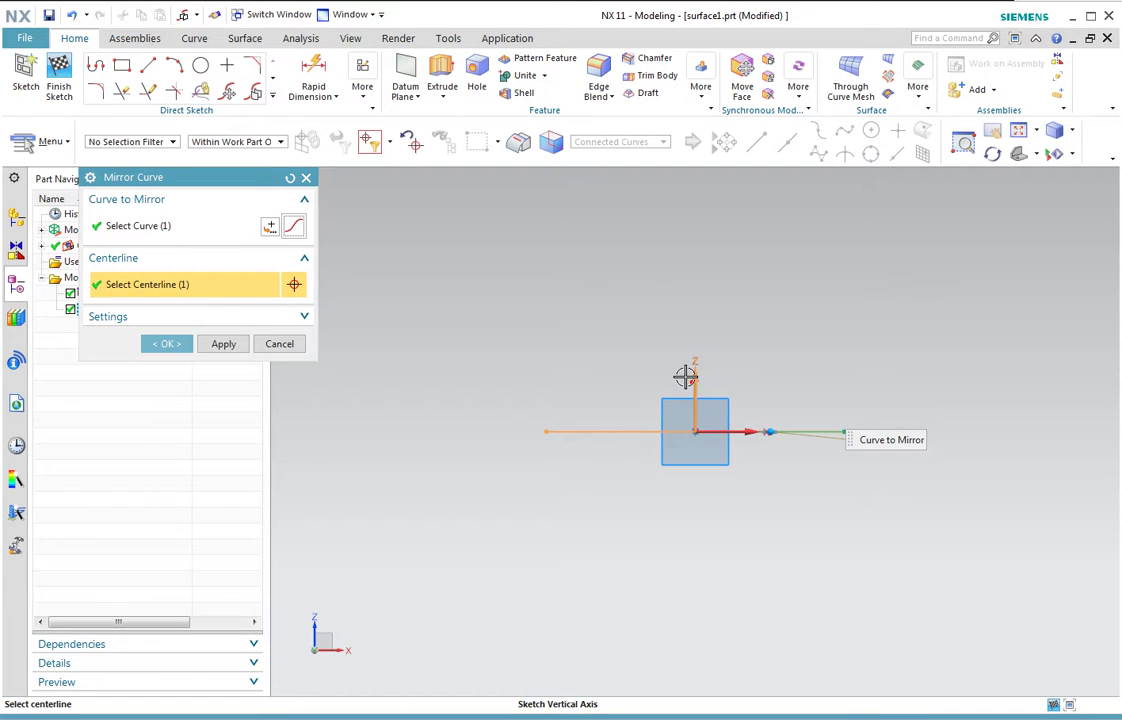
left_click(172, 344)
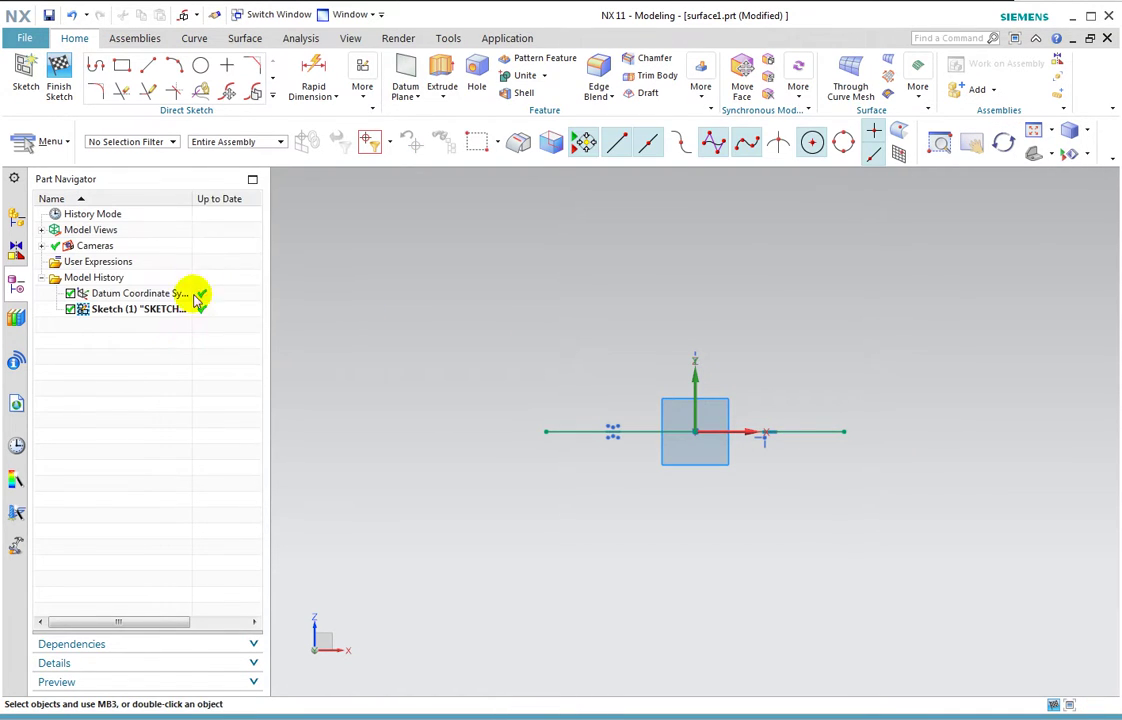
Step: Draw a circle centred at the sketch origin
left_click(201, 68)
left_click(695, 432)
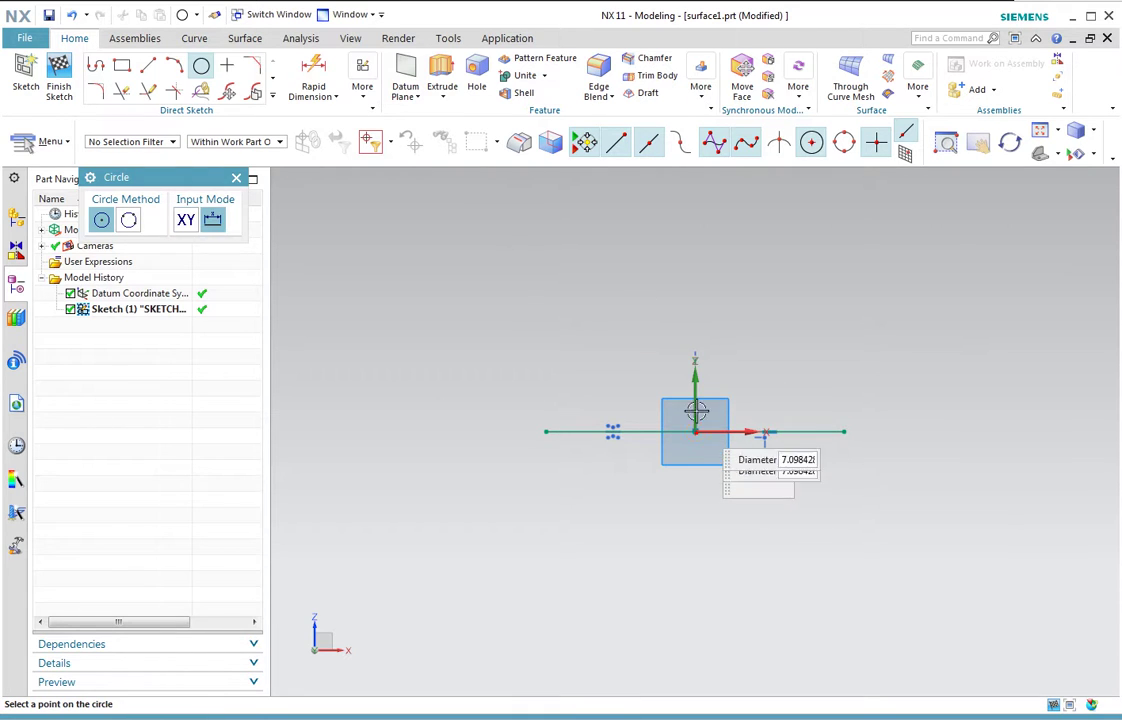
left_click(697, 356)
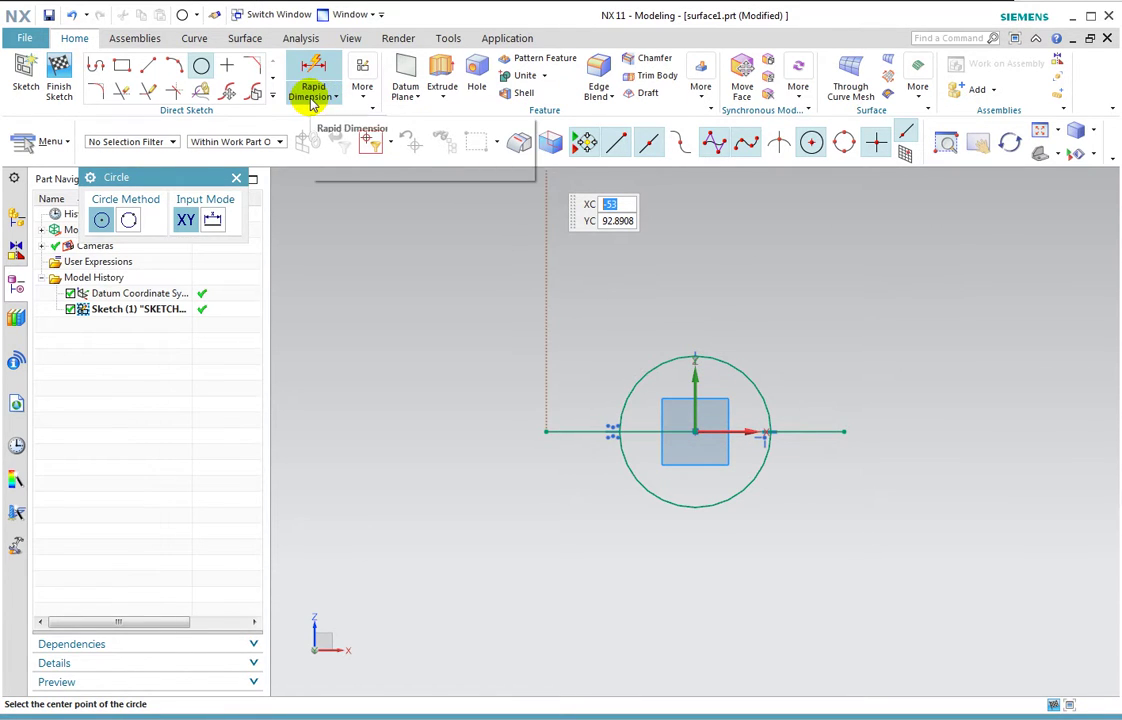
Step: Trim away the circle's lower half, leaving an upper semicircular arc
left_click(150, 91)
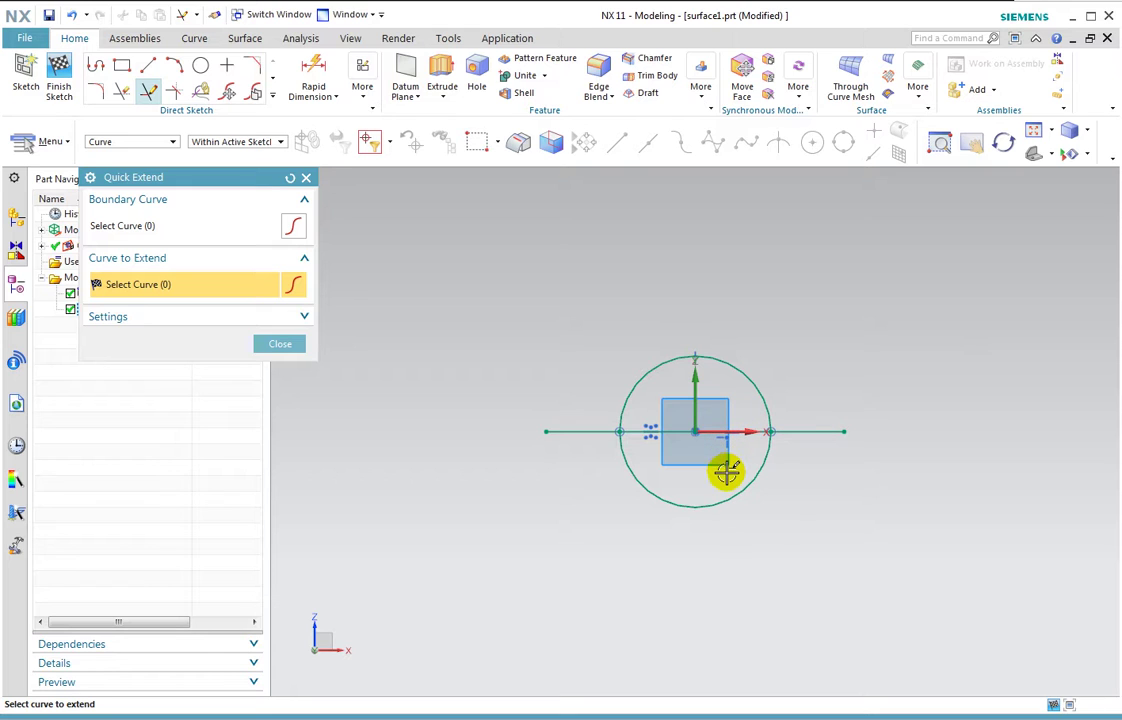
left_click(125, 92)
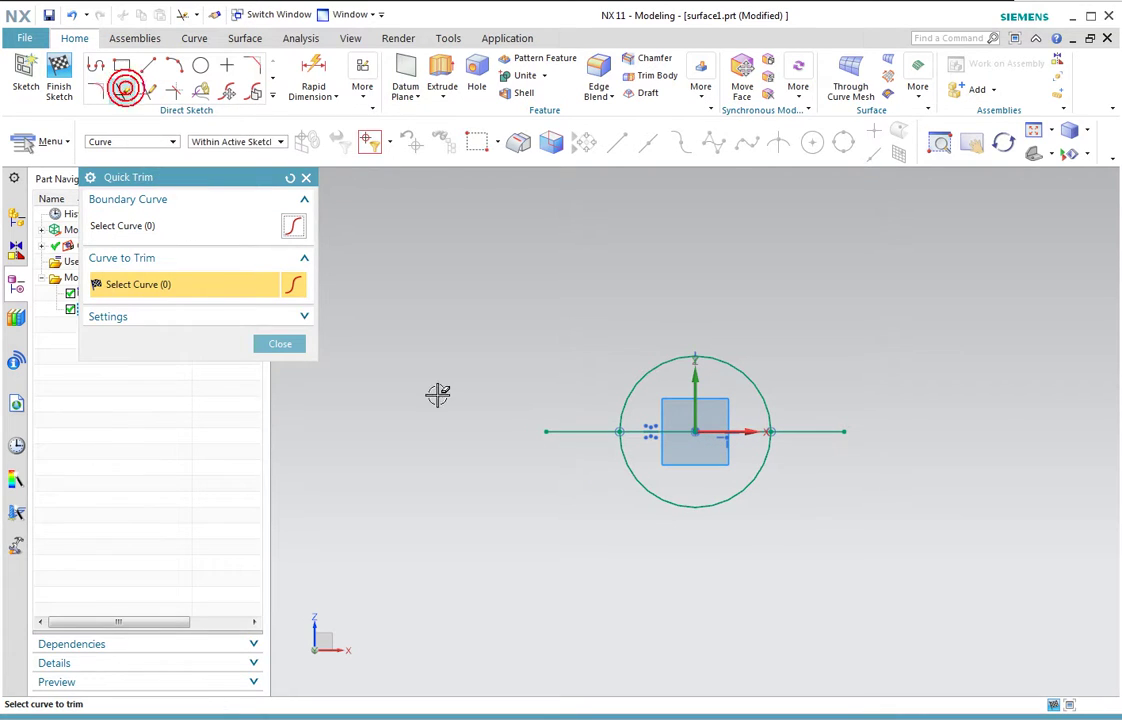
left_click(738, 489)
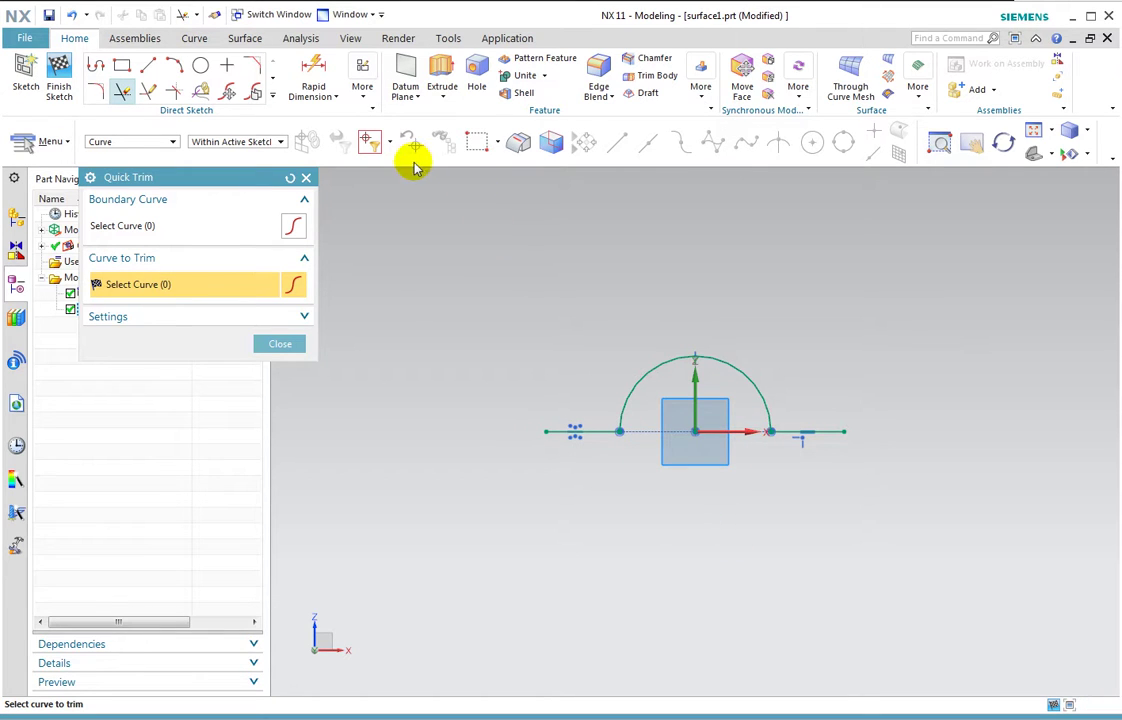
left_click(312, 72)
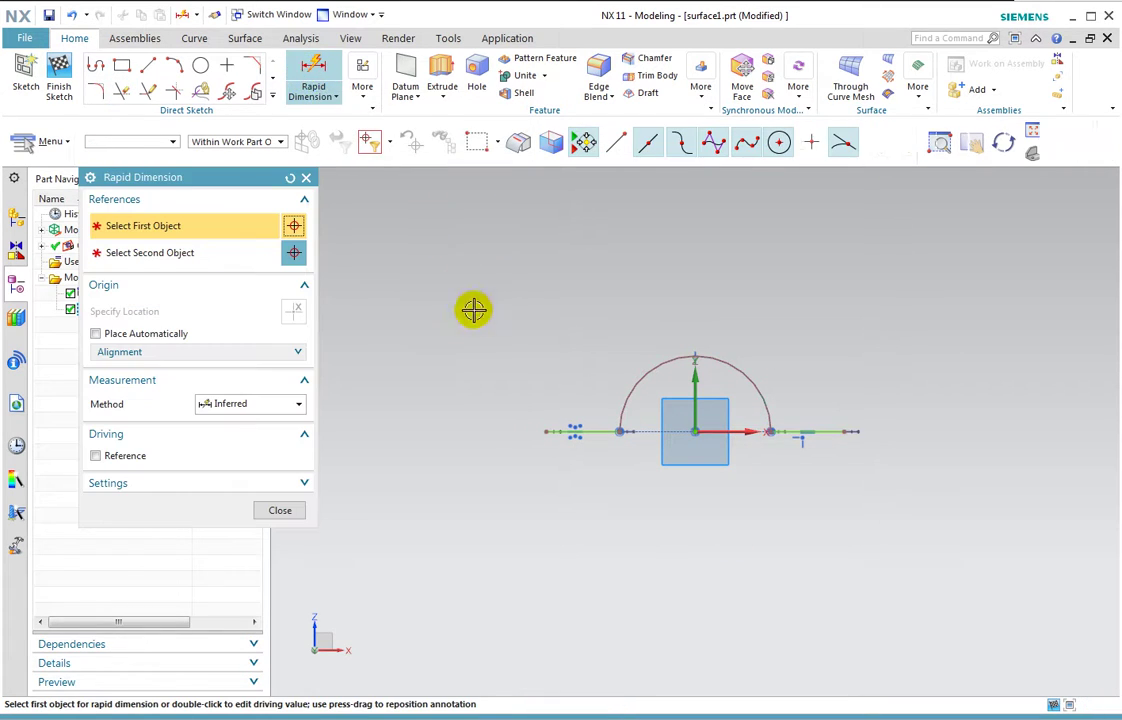
Step: Dimension the overall line length as 100
left_click(542, 431)
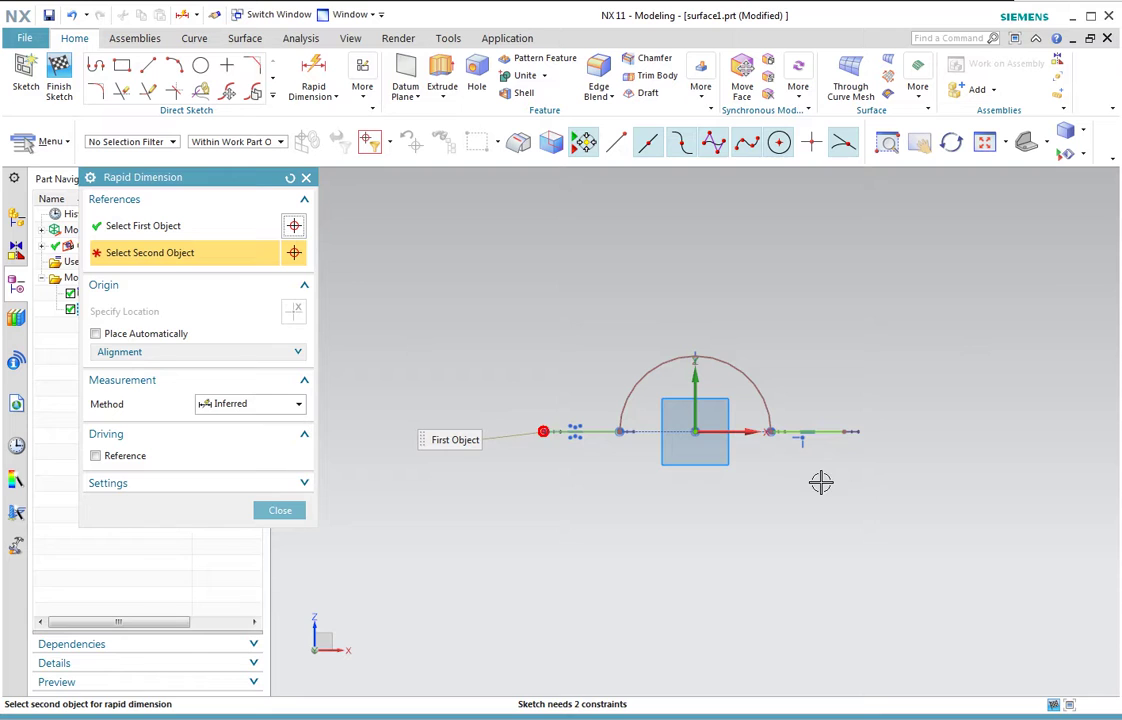
left_click(846, 434)
left_click(710, 504)
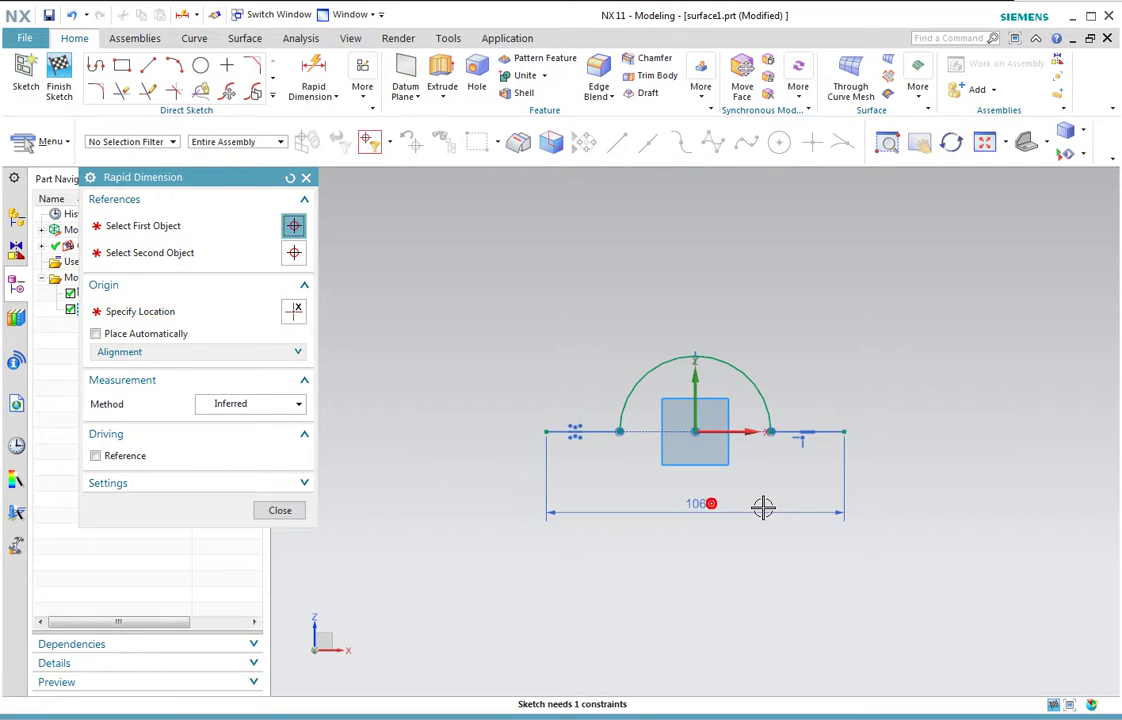
left_click(763, 508)
type("100")
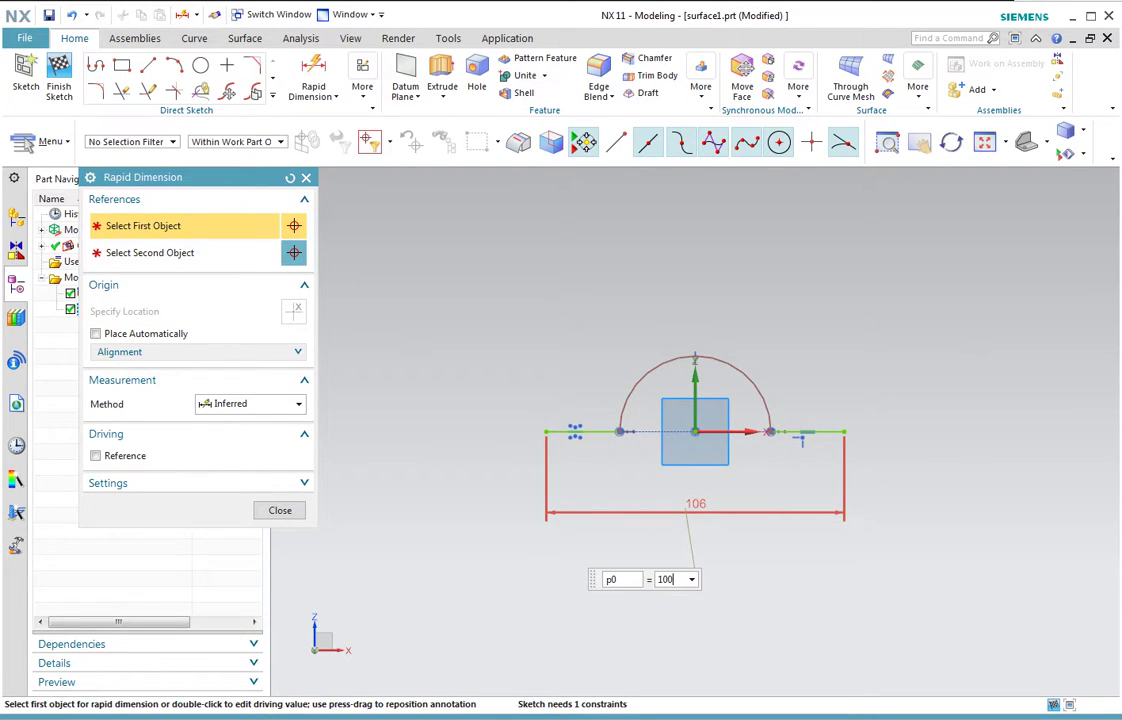
key("Return")
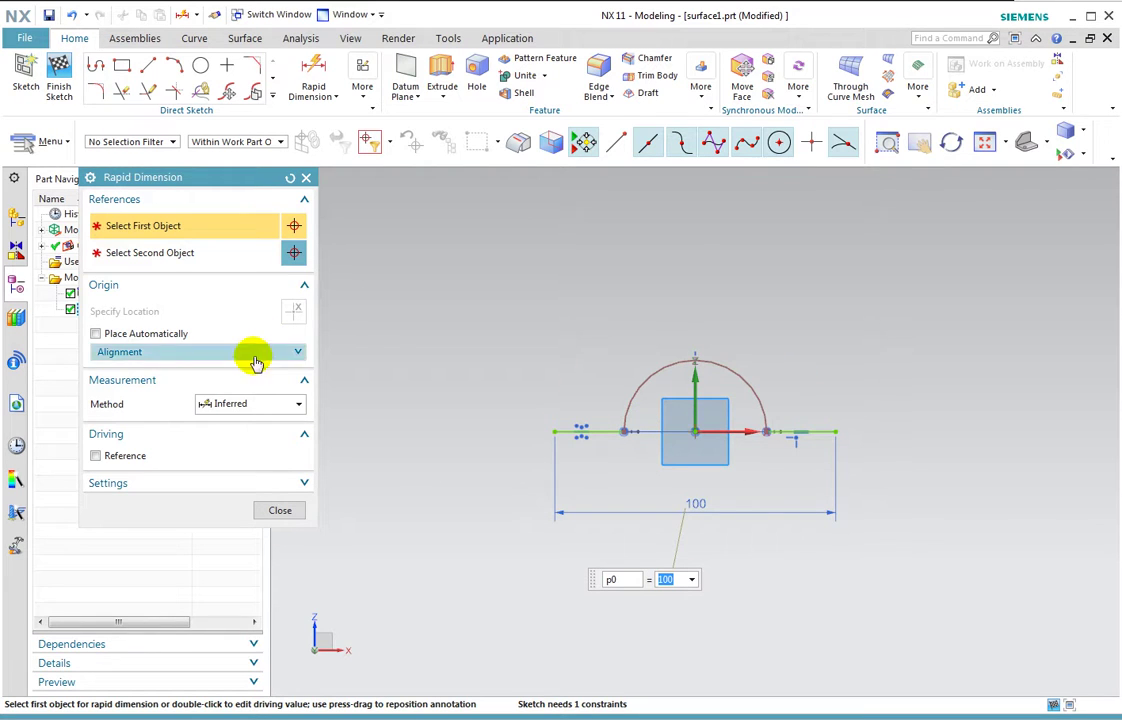
Step: Give the arc a radius dimension of 10, fully constraining the sketch
left_click(751, 380)
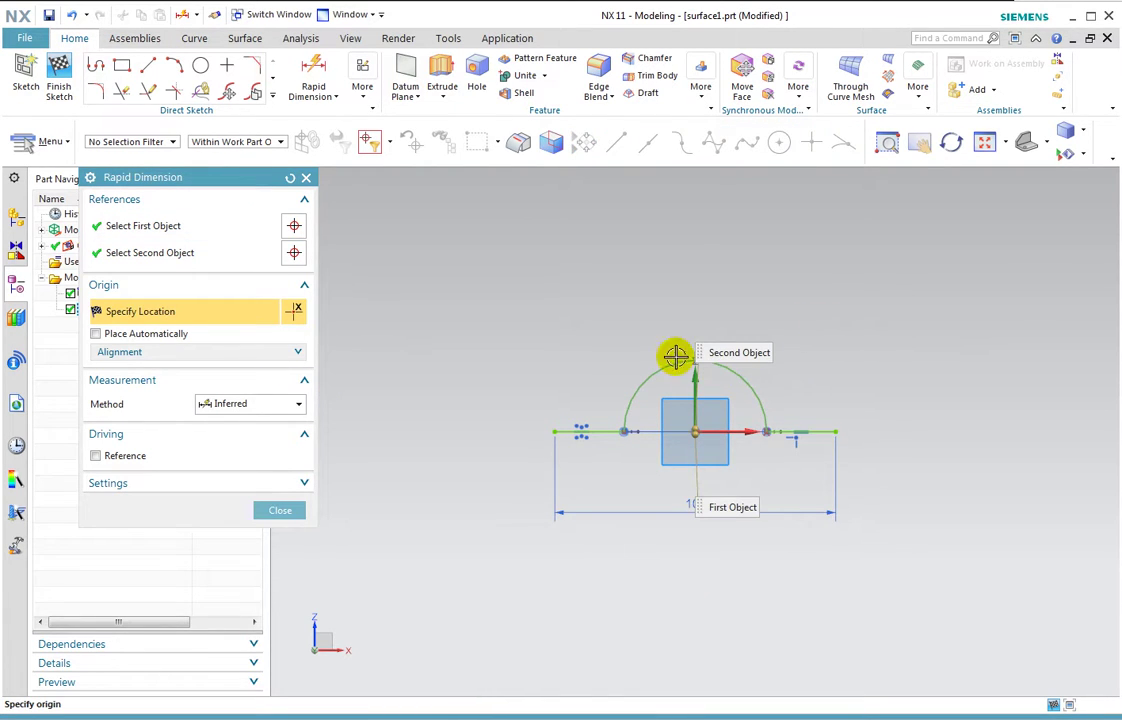
left_click(268, 403)
left_click(245, 531)
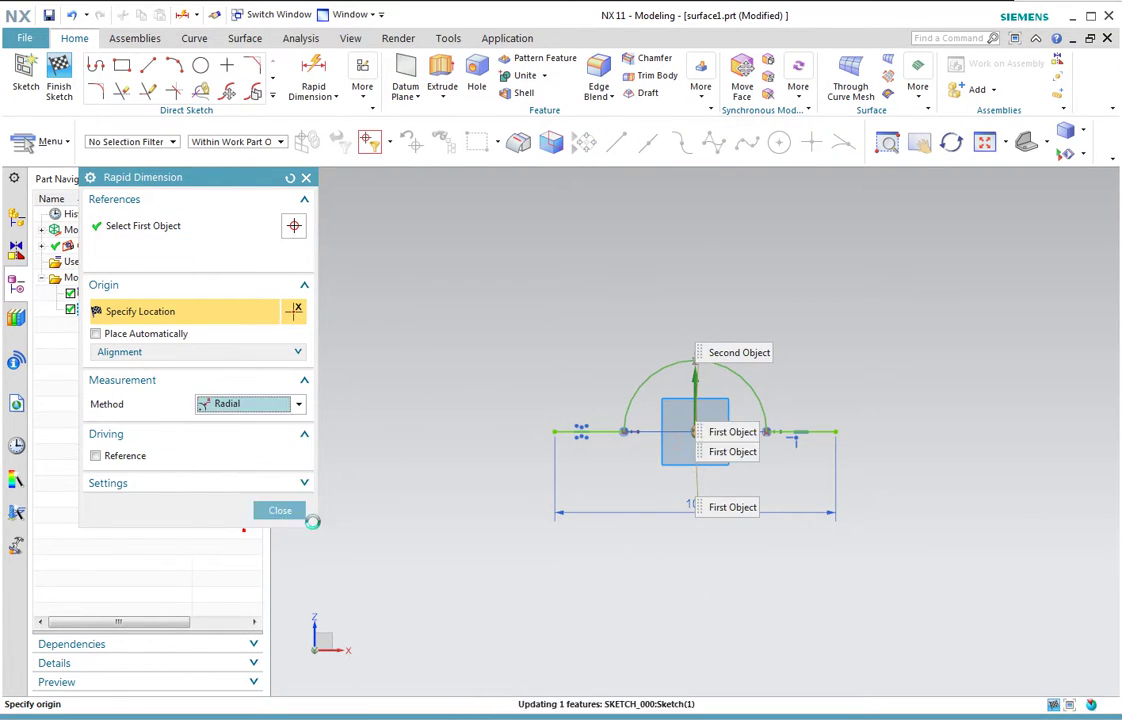
left_click(762, 352)
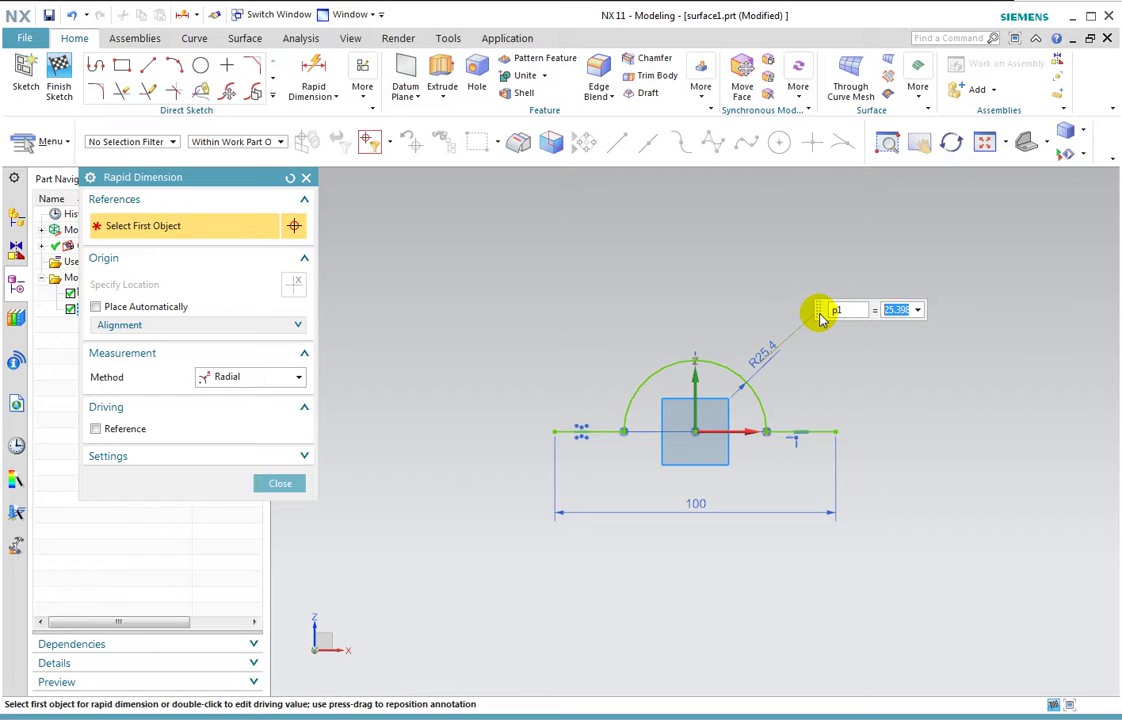
type("10")
key("Return")
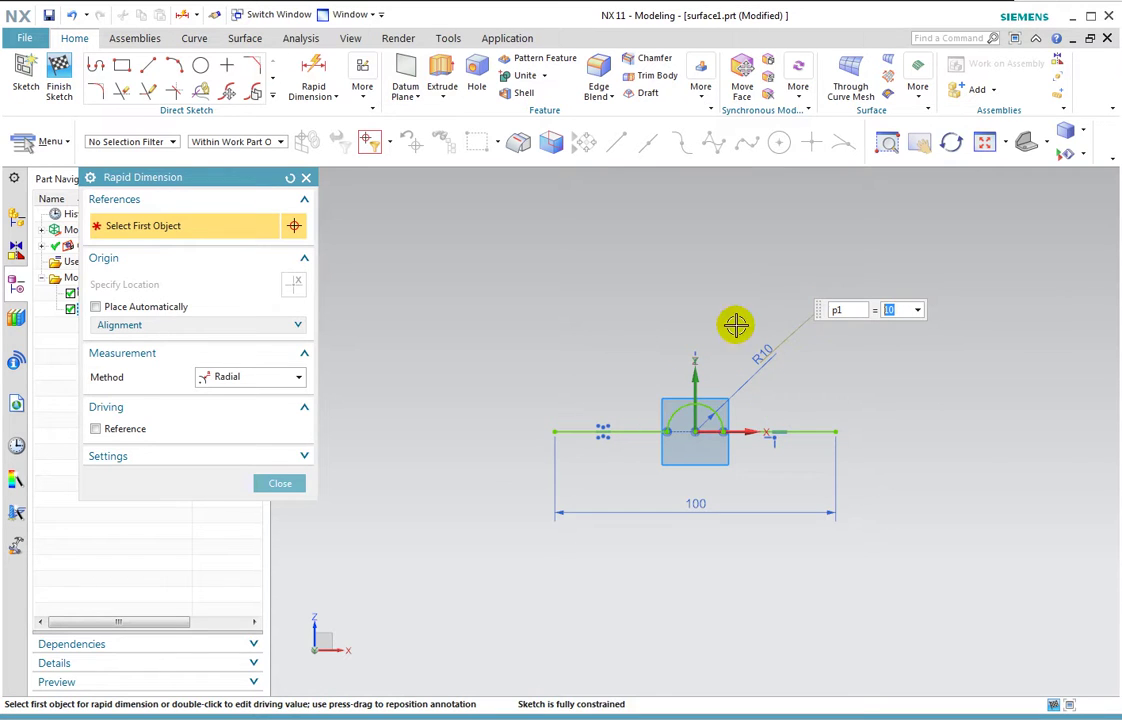
left_click(281, 483)
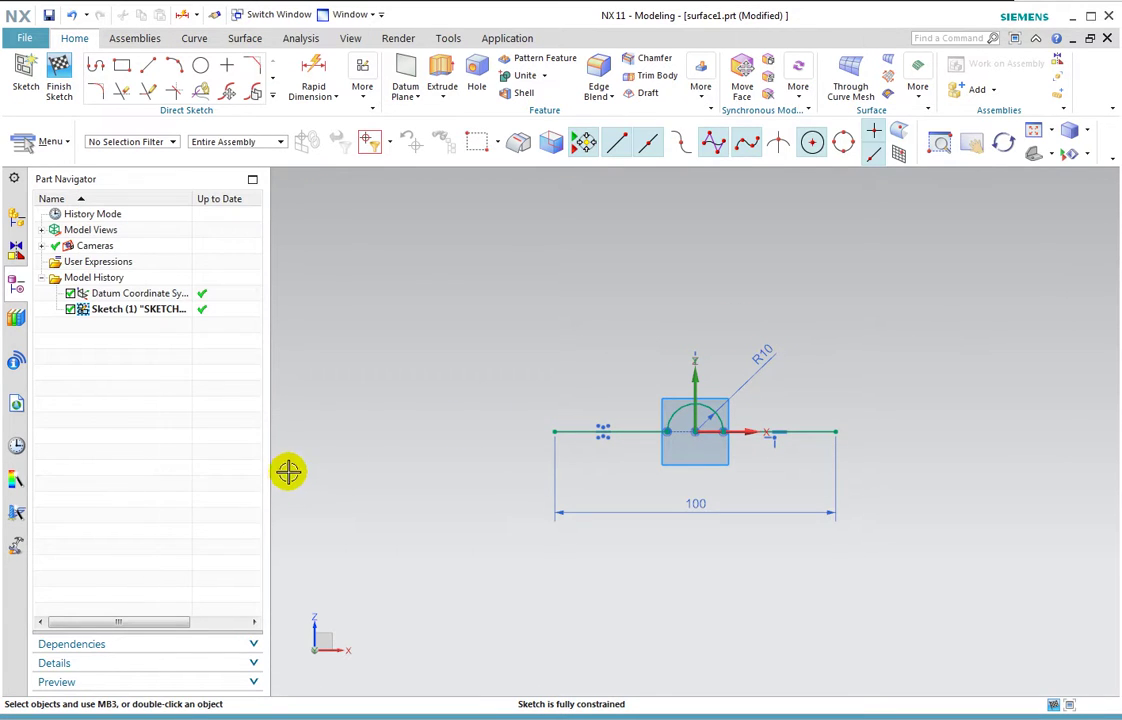
Step: Finish Sketch (1), start Sketch (2) on the XZ datum plane, and hide Sketch (1)
left_click(60, 68)
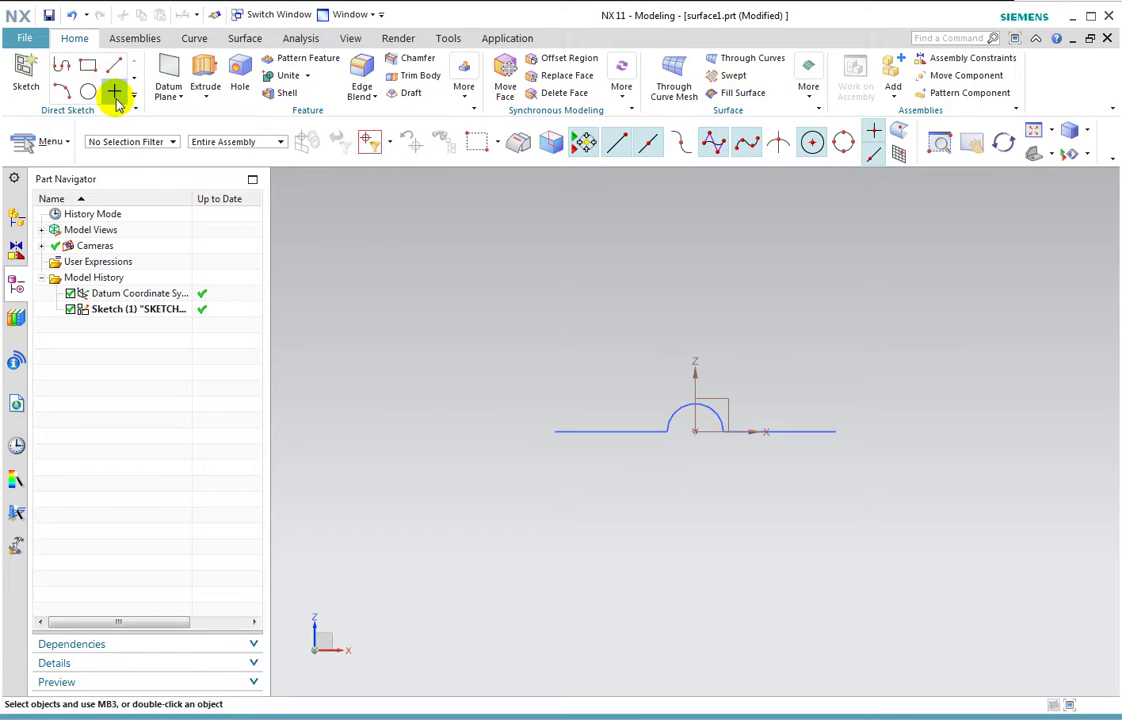
middle_click_drag(829, 409, 801, 443)
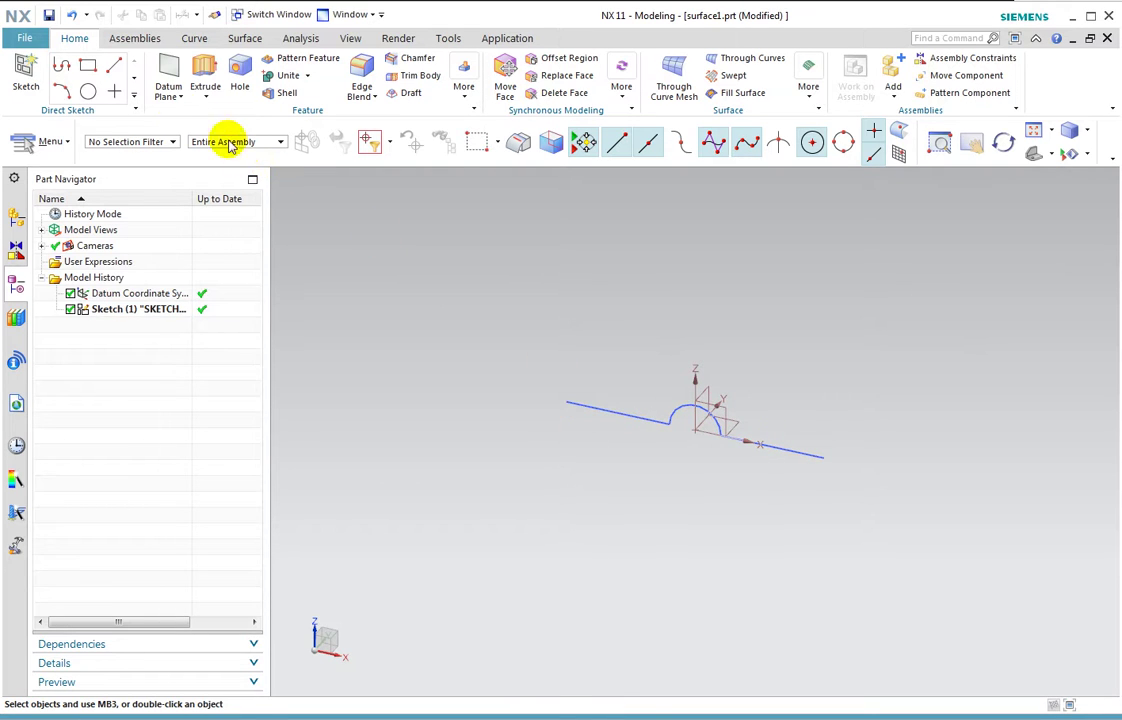
left_click(26, 68)
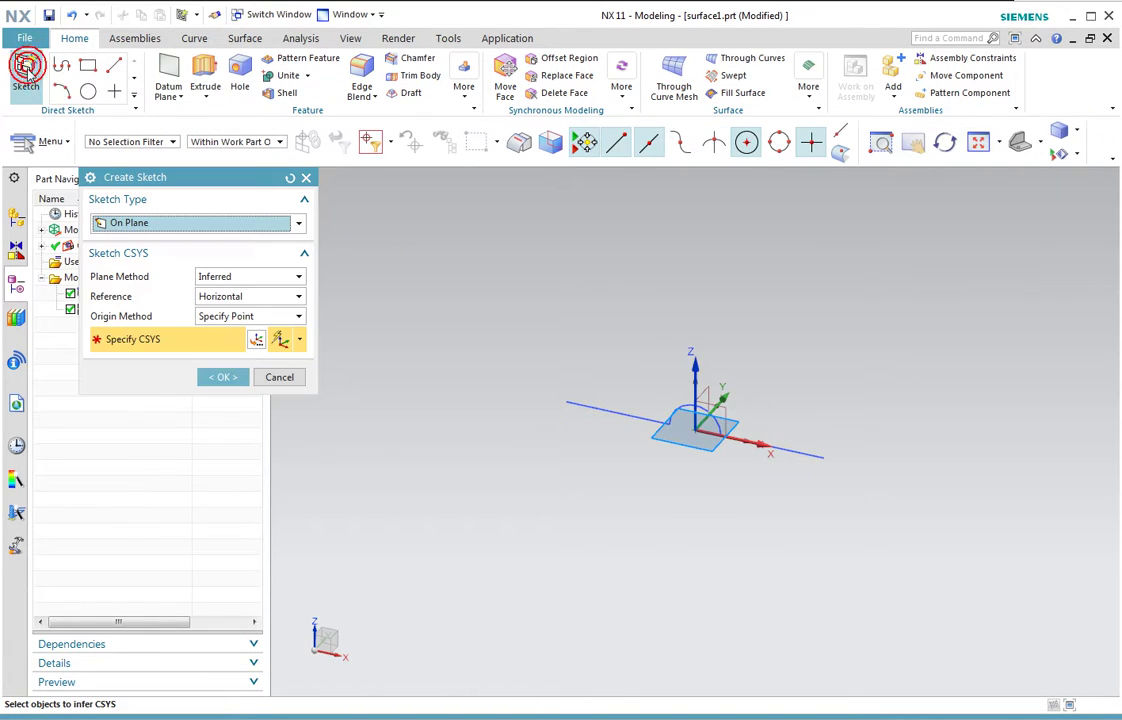
left_click(727, 406)
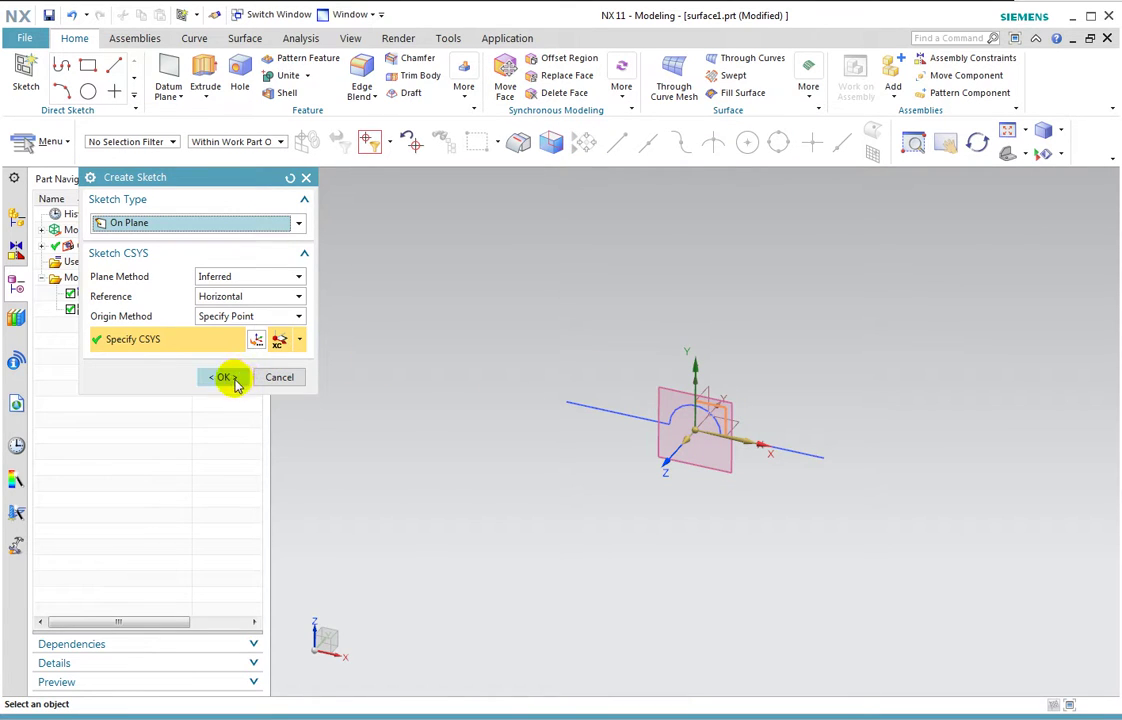
left_click(226, 378)
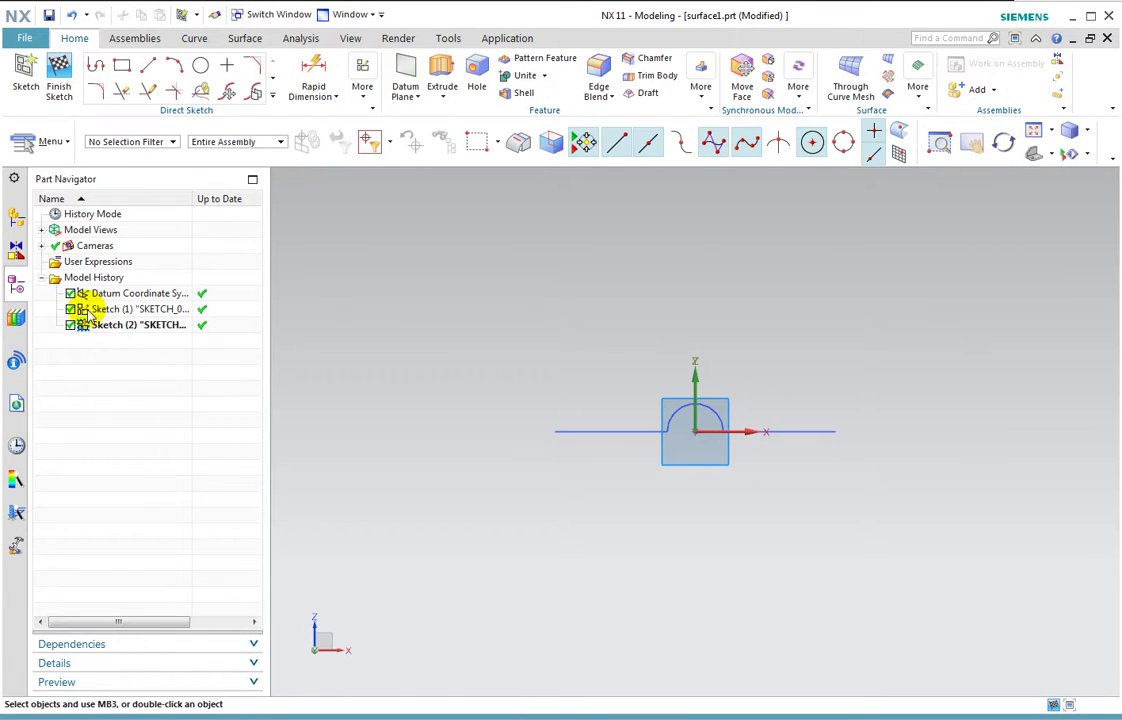
right_click(124, 312)
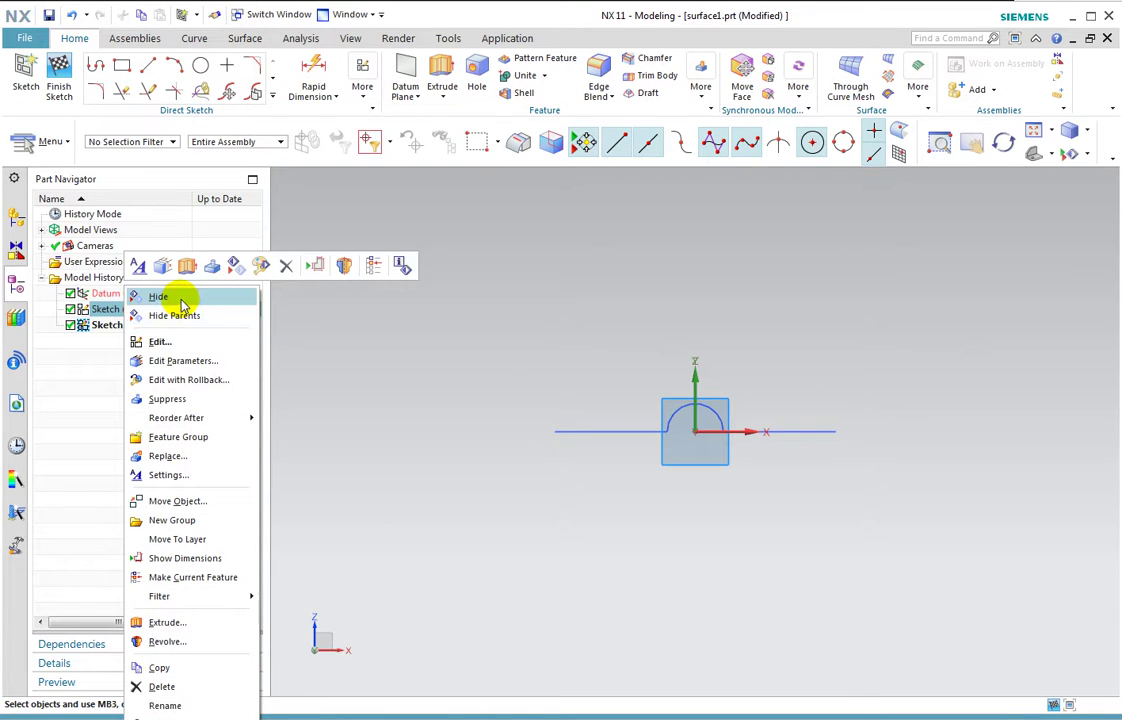
left_click(183, 298)
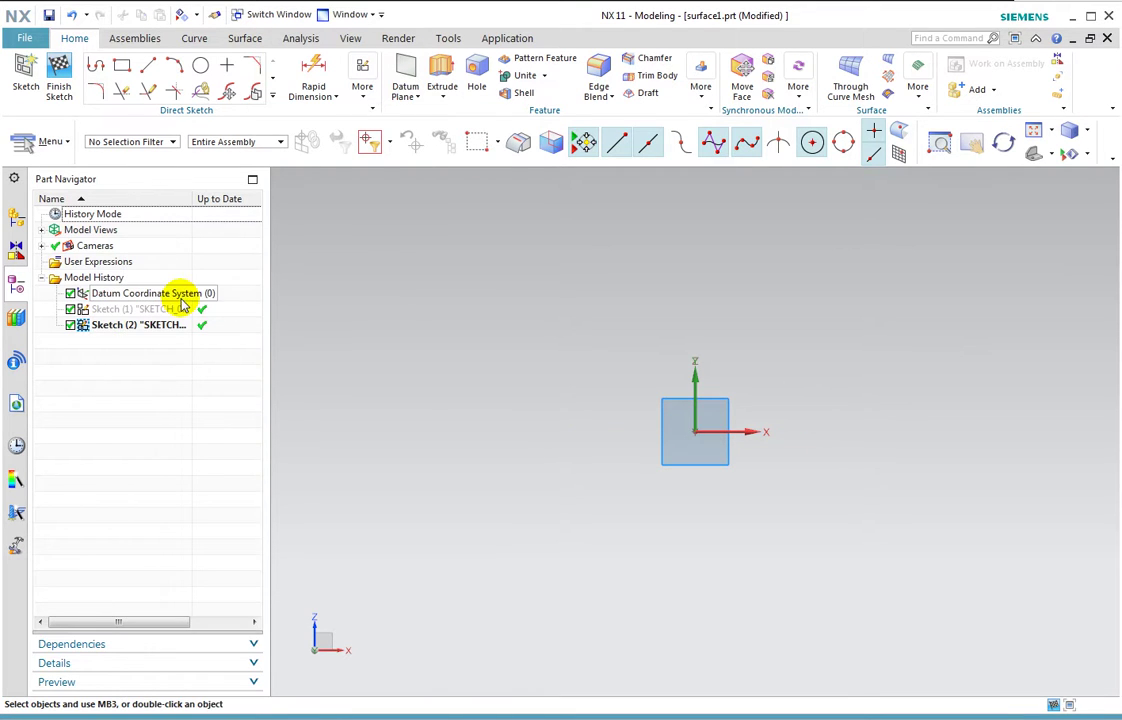
Step: Draw a connected profile: short vertical line, sloping line, and arc curving down leftward
left_click(96, 66)
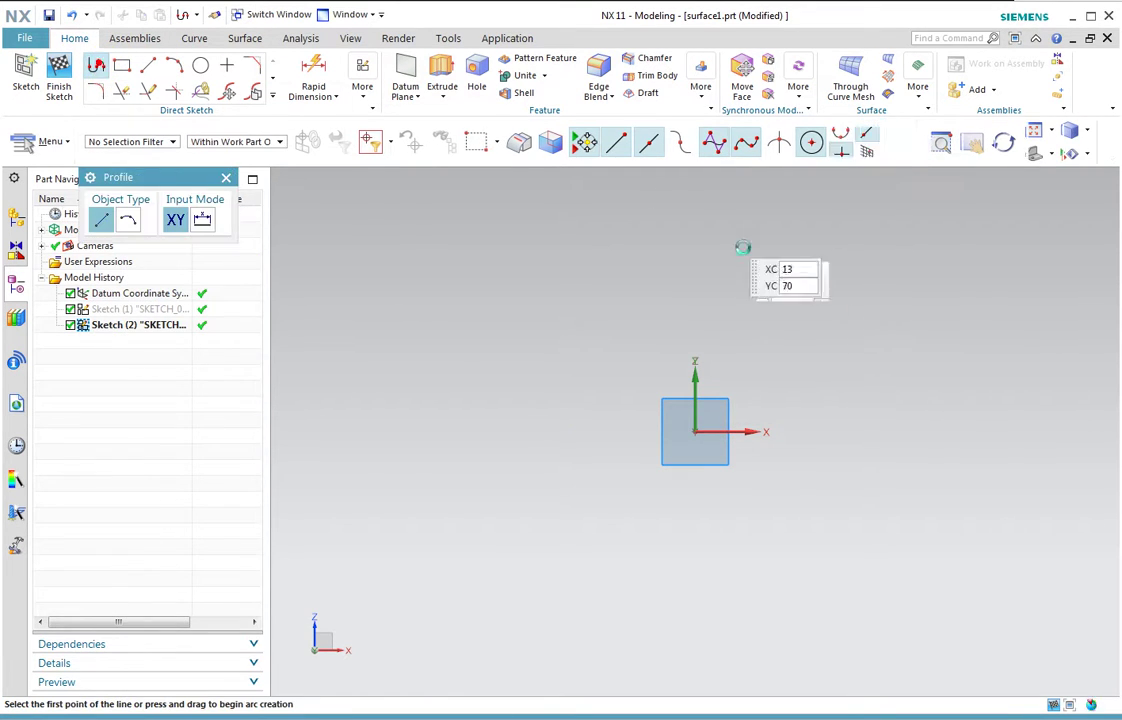
left_click(811, 410)
left_click(812, 363)
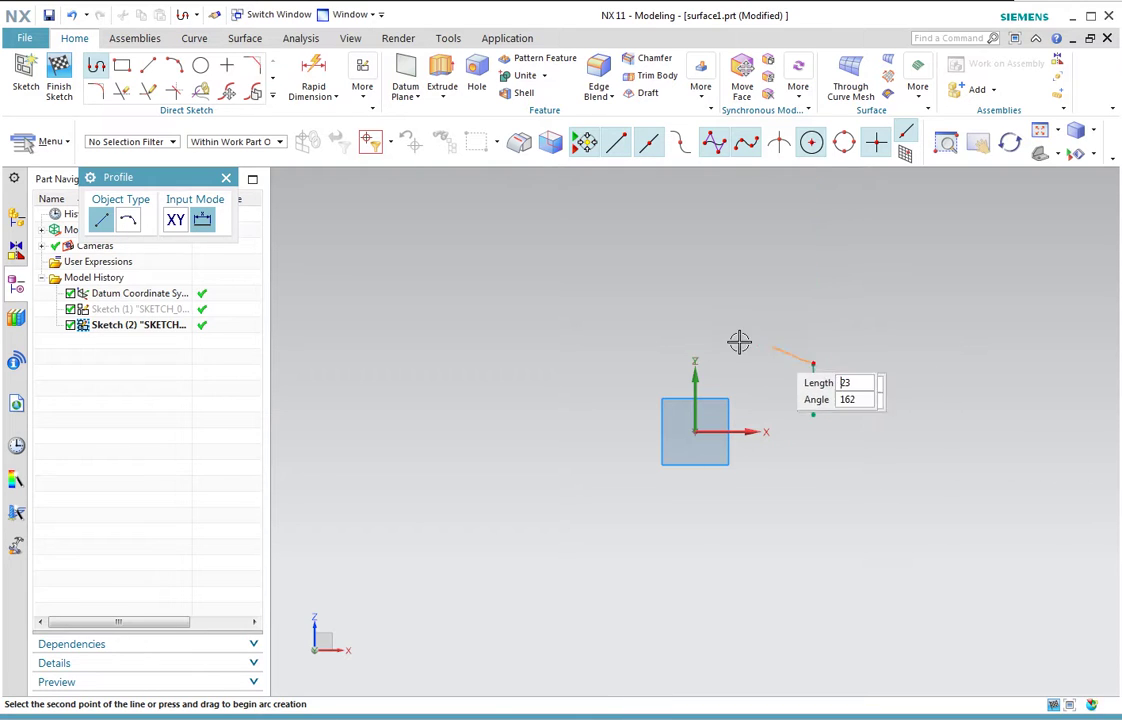
left_click(651, 335)
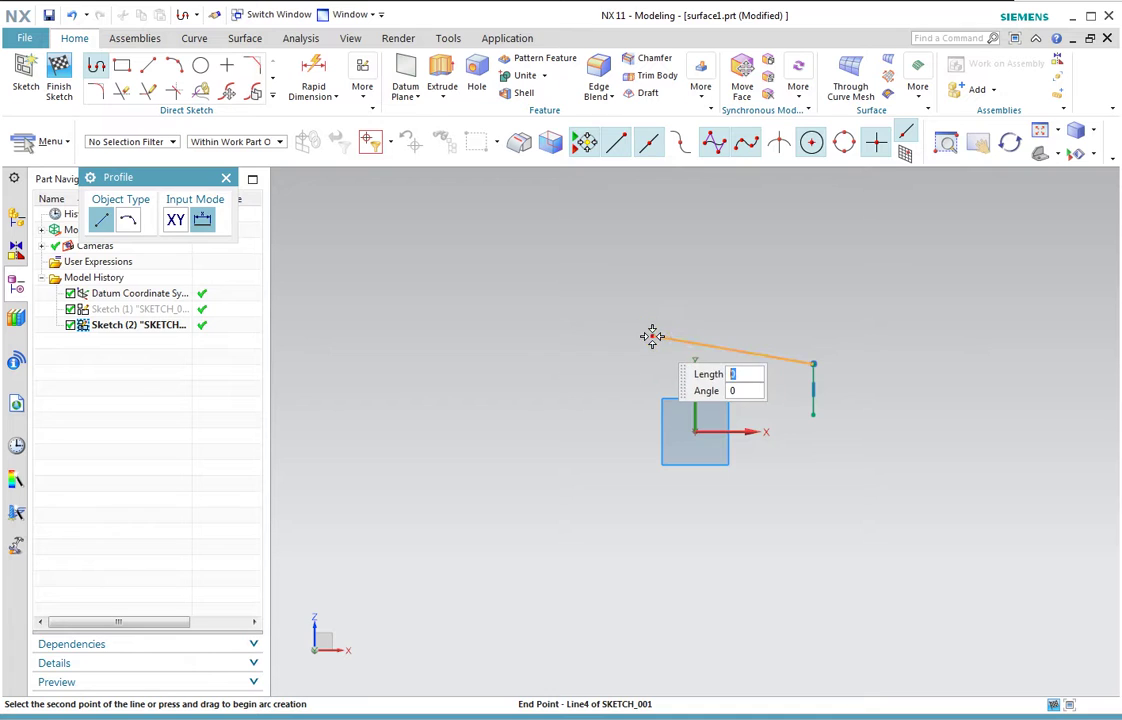
left_click_drag(651, 336, 548, 343)
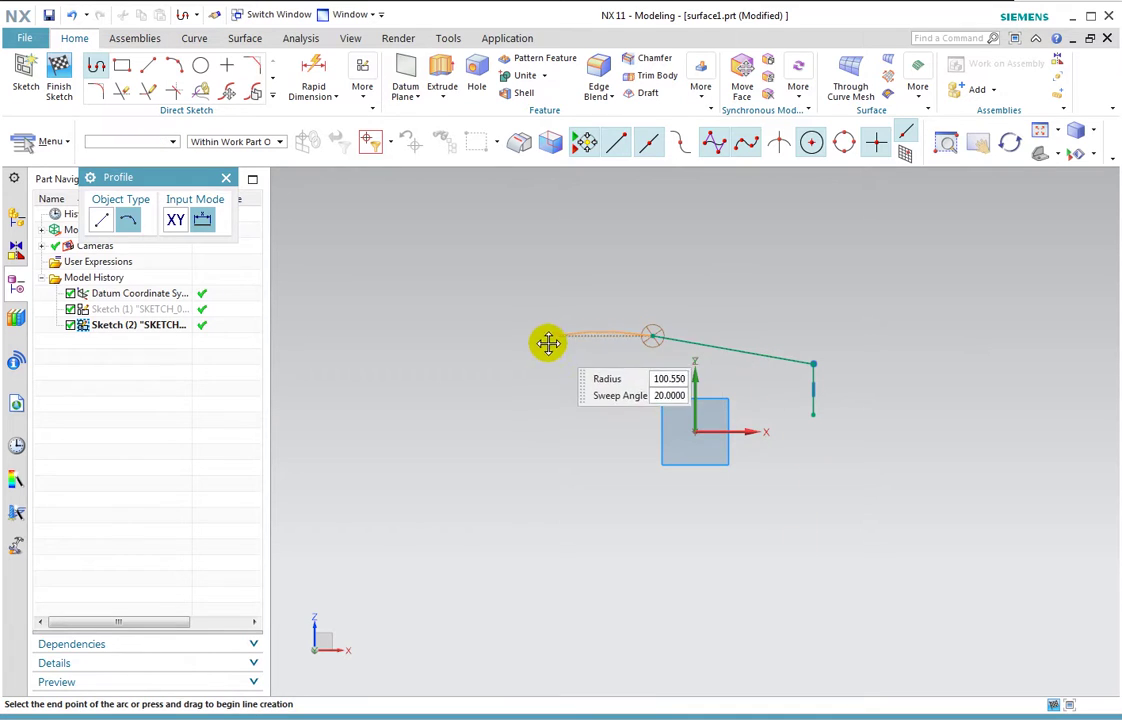
left_click(565, 407)
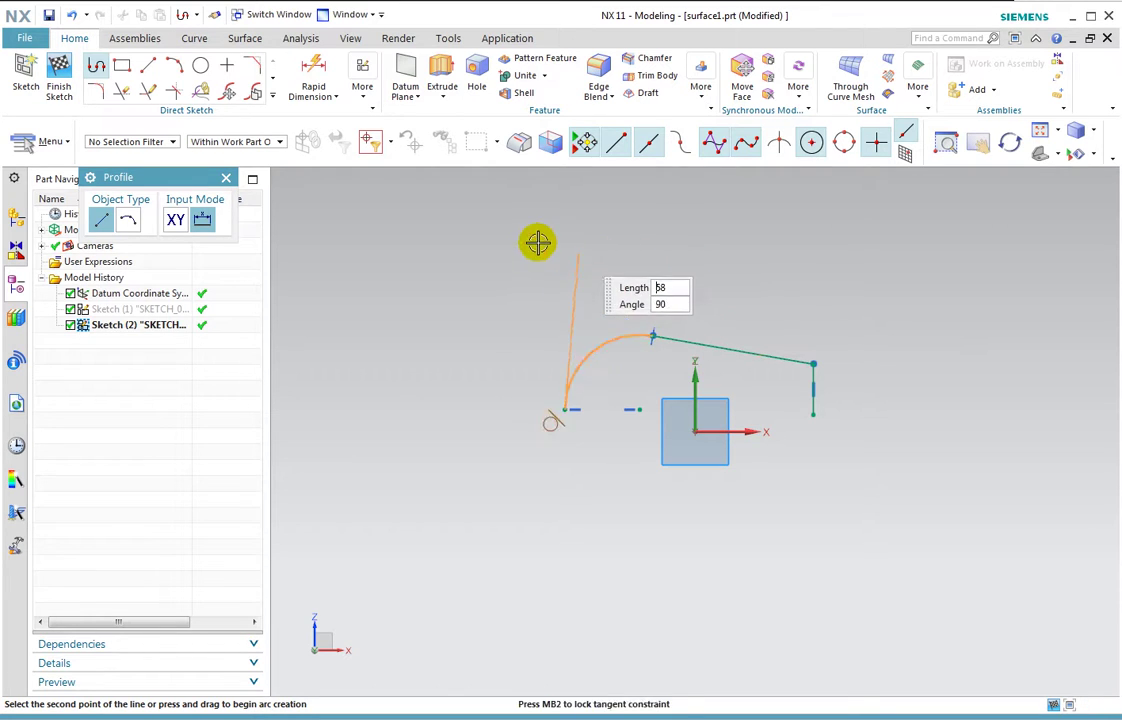
left_click(333, 96)
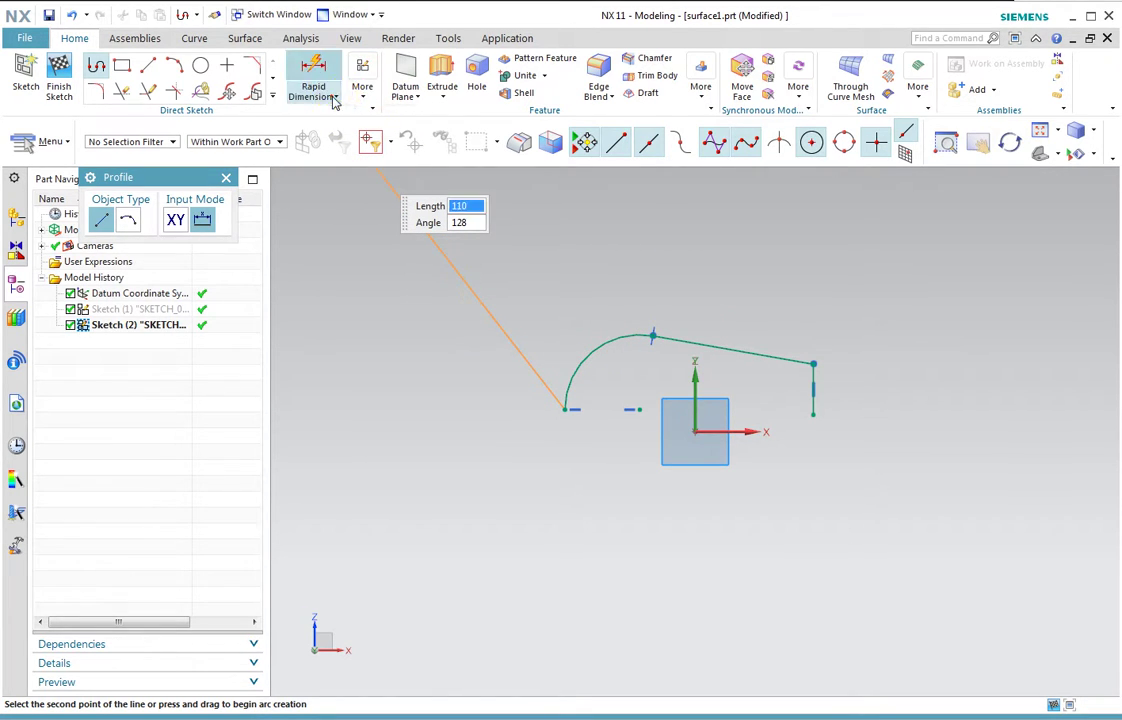
left_click(363, 94)
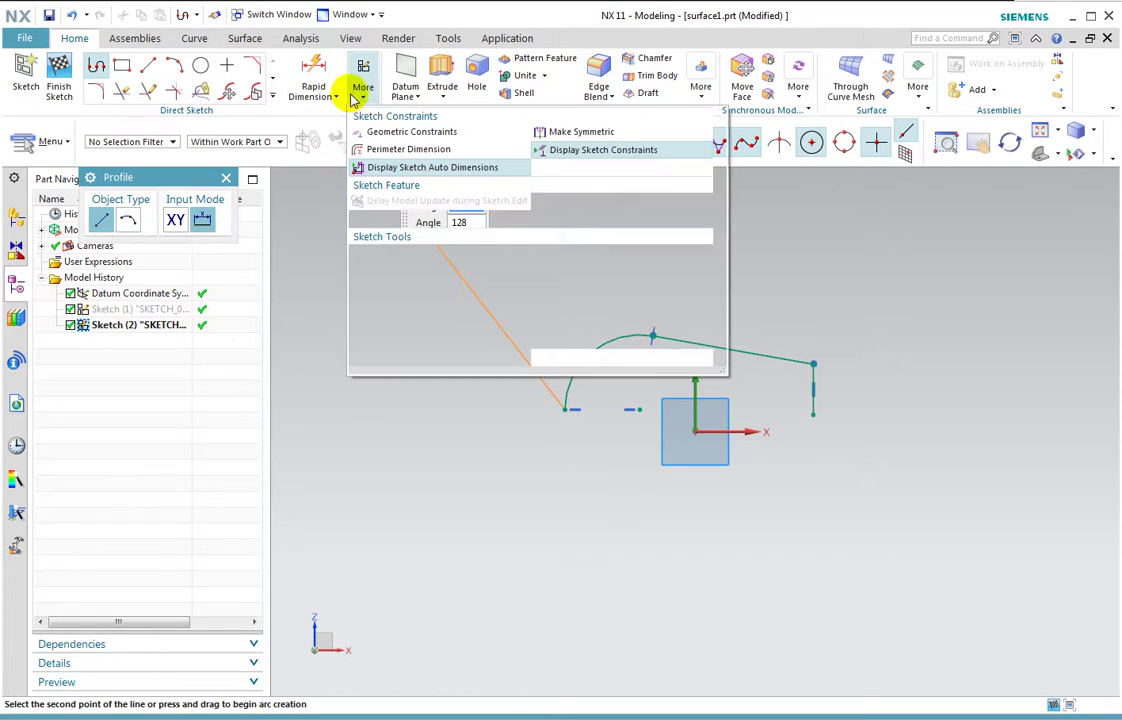
Step: Constrain the vertical line's lower end, arc centre and arc's left end onto the X axis with Point on Curve
left_click(394, 132)
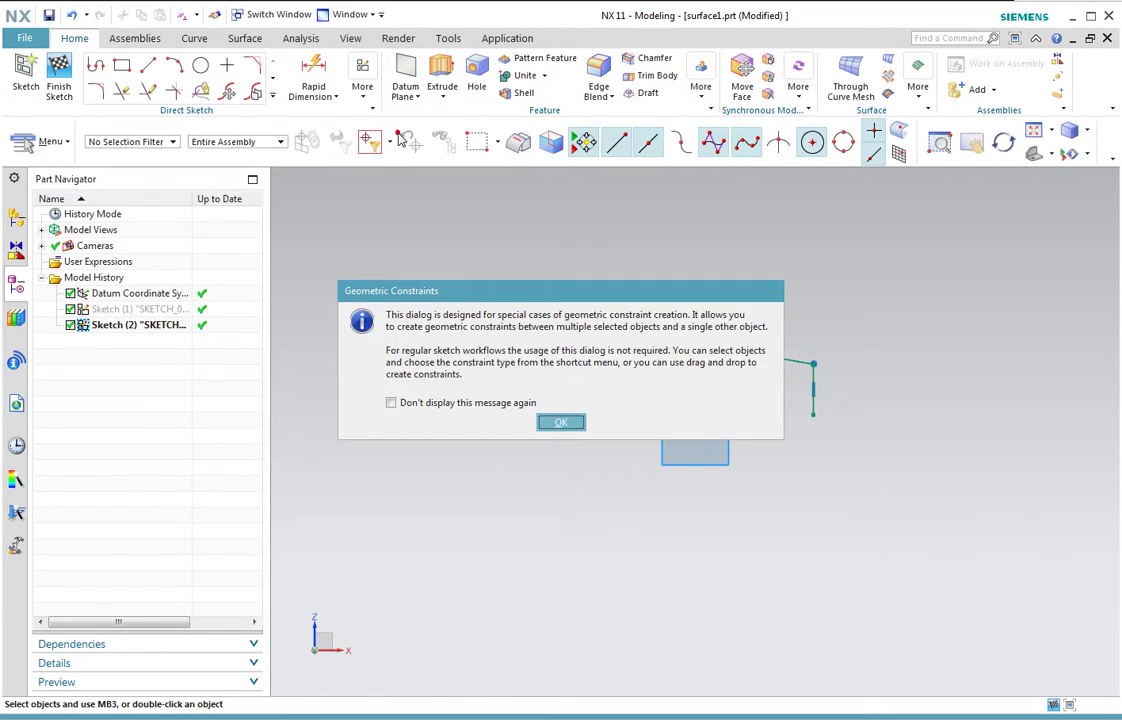
left_click(547, 417)
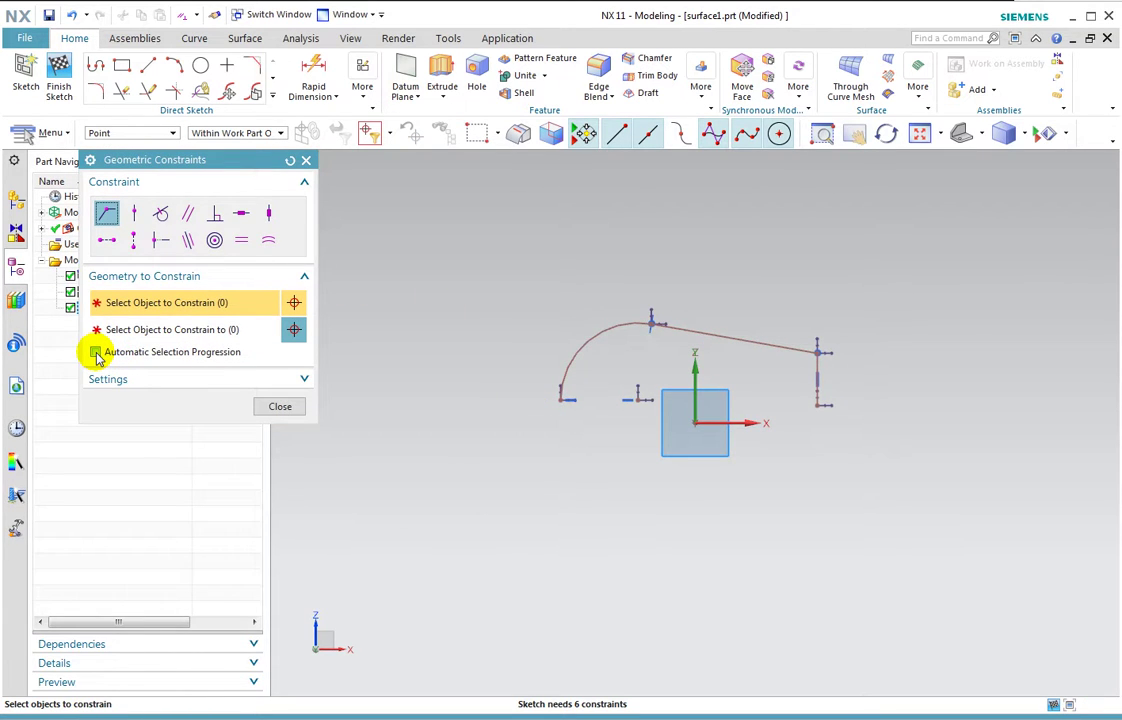
left_click(157, 243)
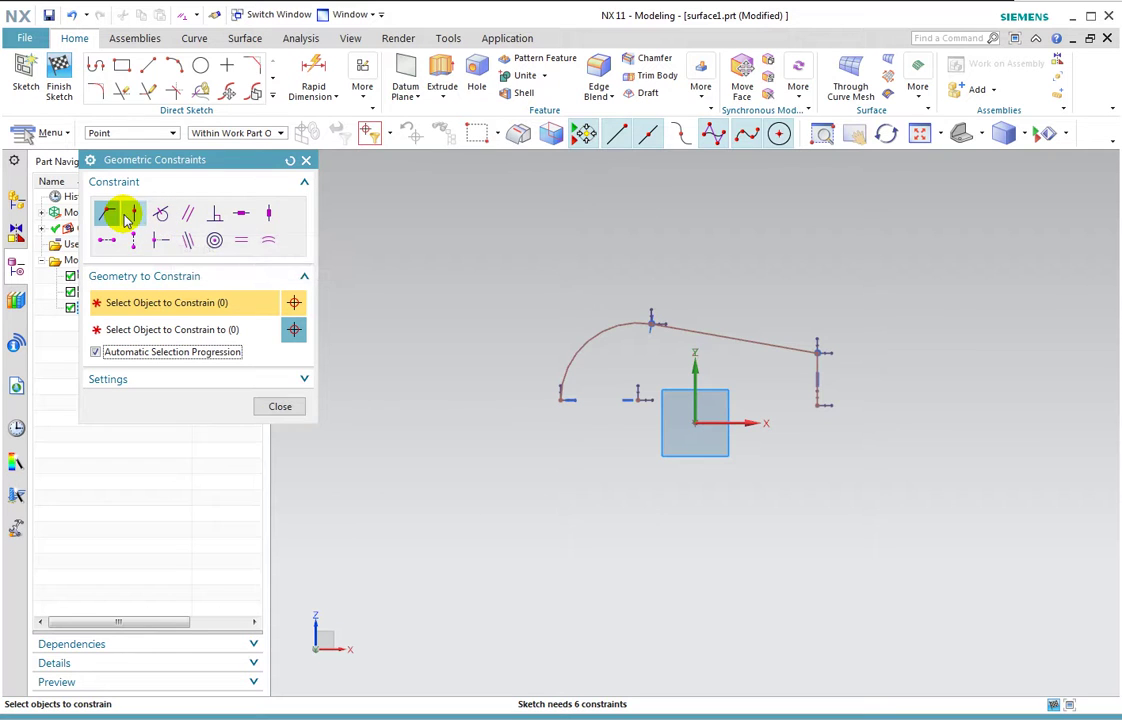
left_click(130, 216)
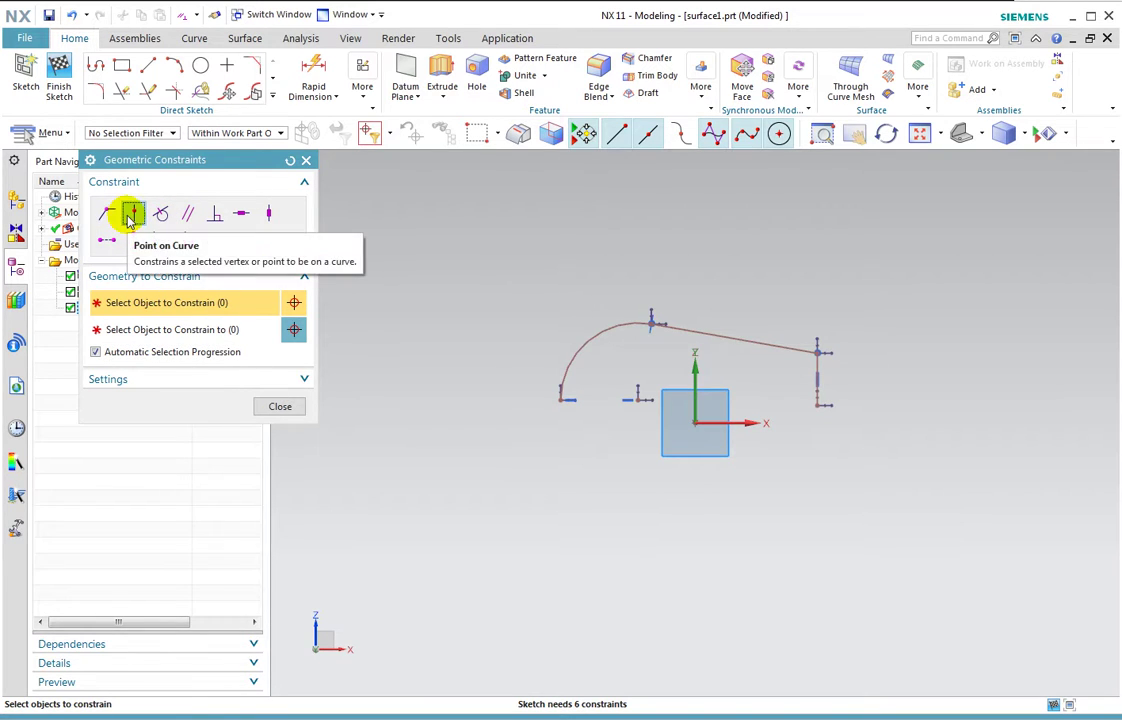
left_click(817, 406)
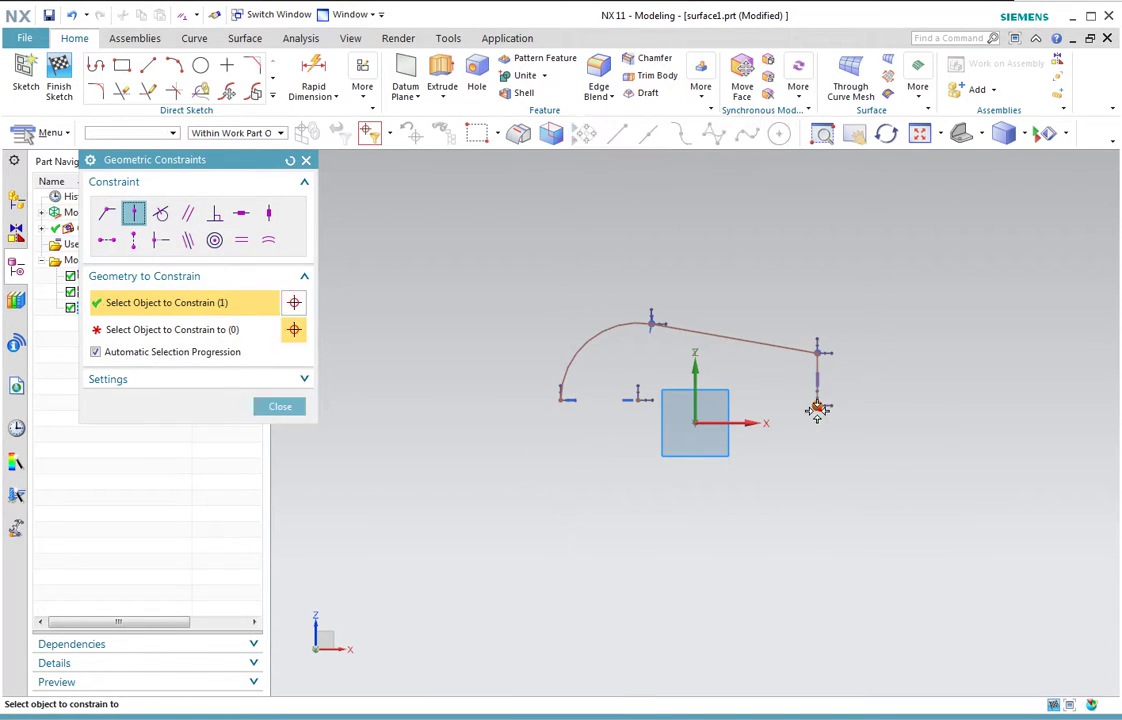
left_click(752, 424)
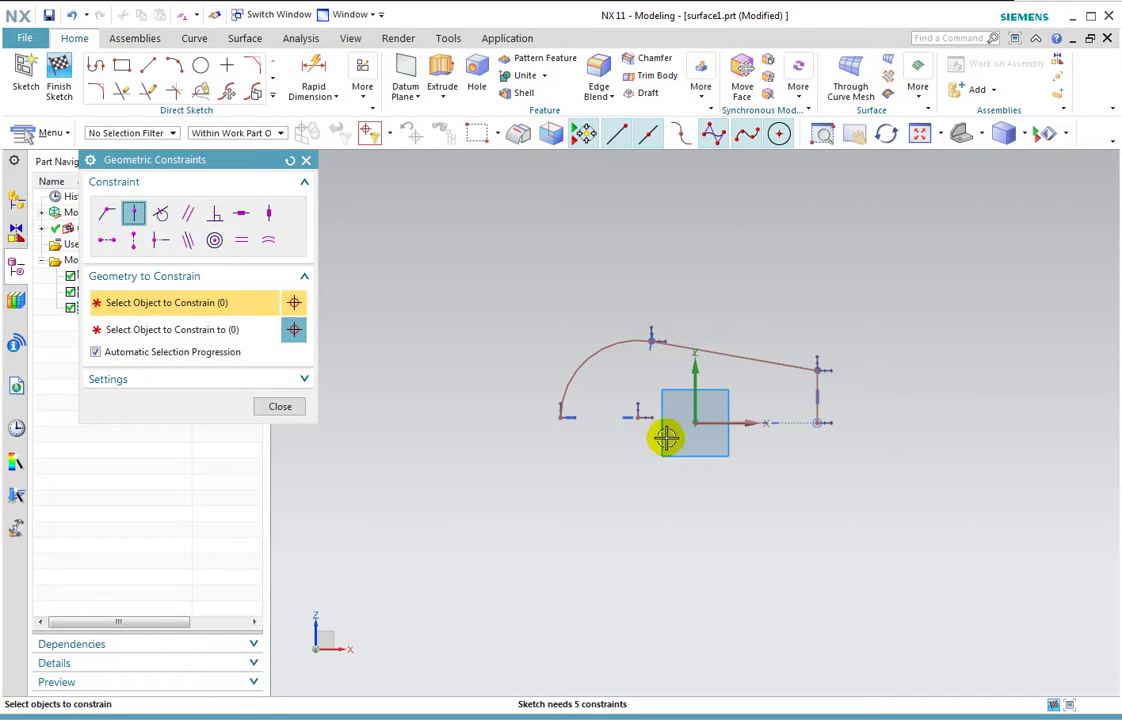
left_click(640, 420)
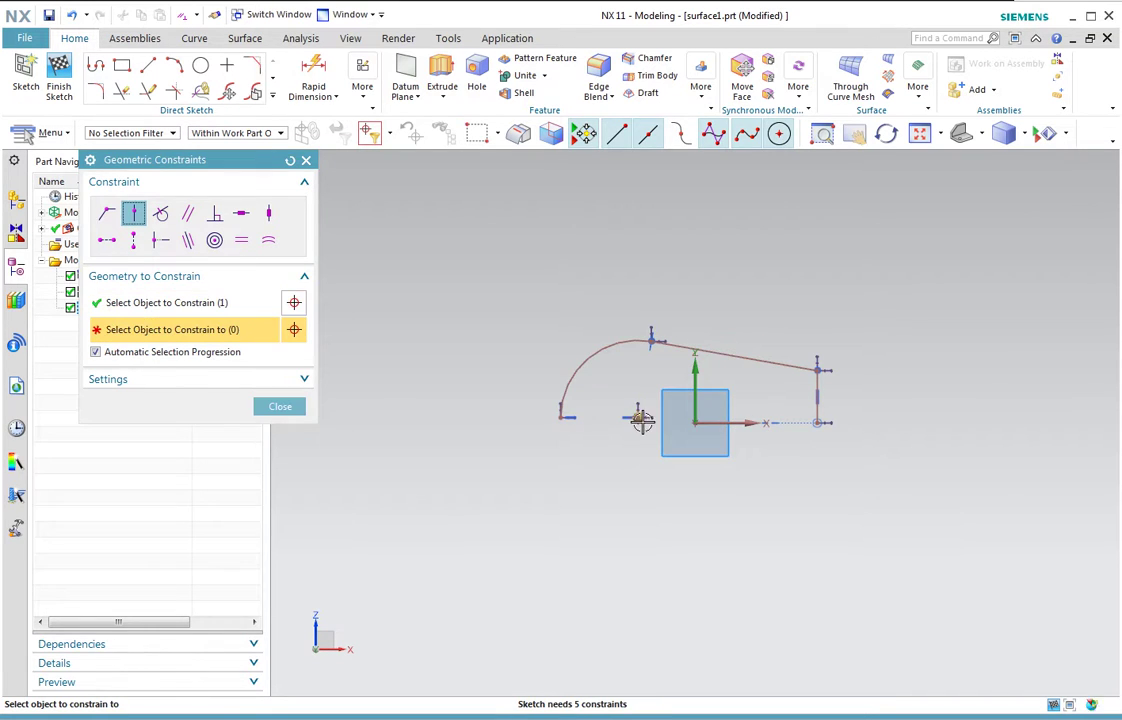
left_click(736, 425)
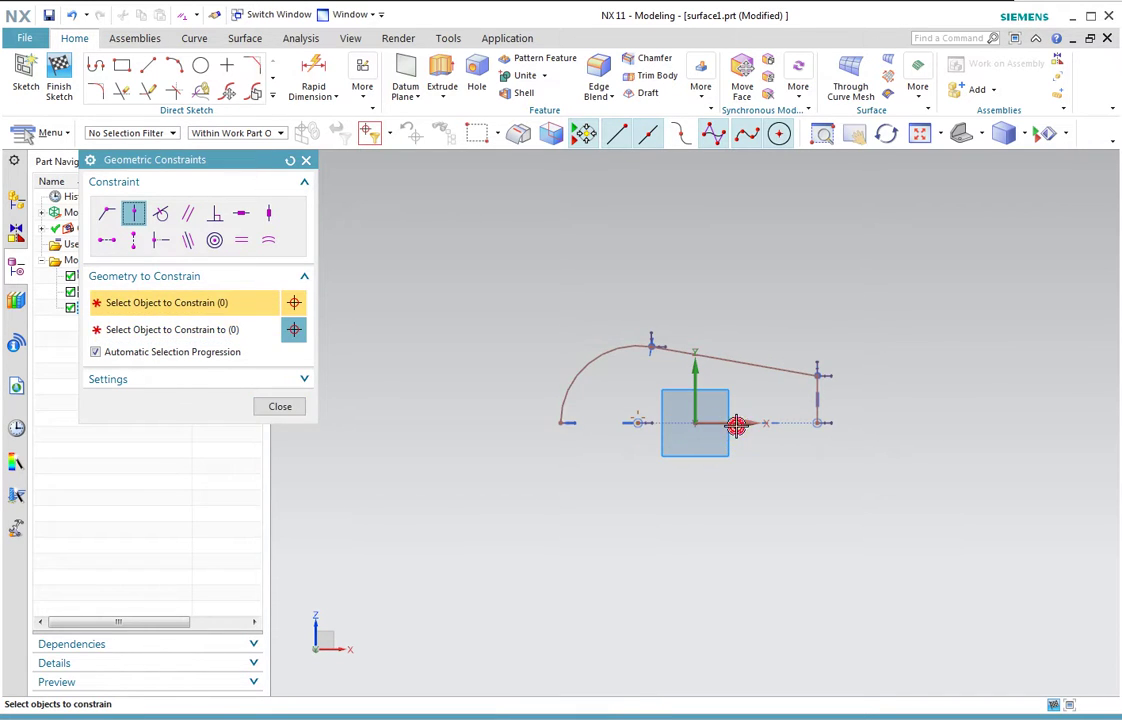
left_click(562, 425)
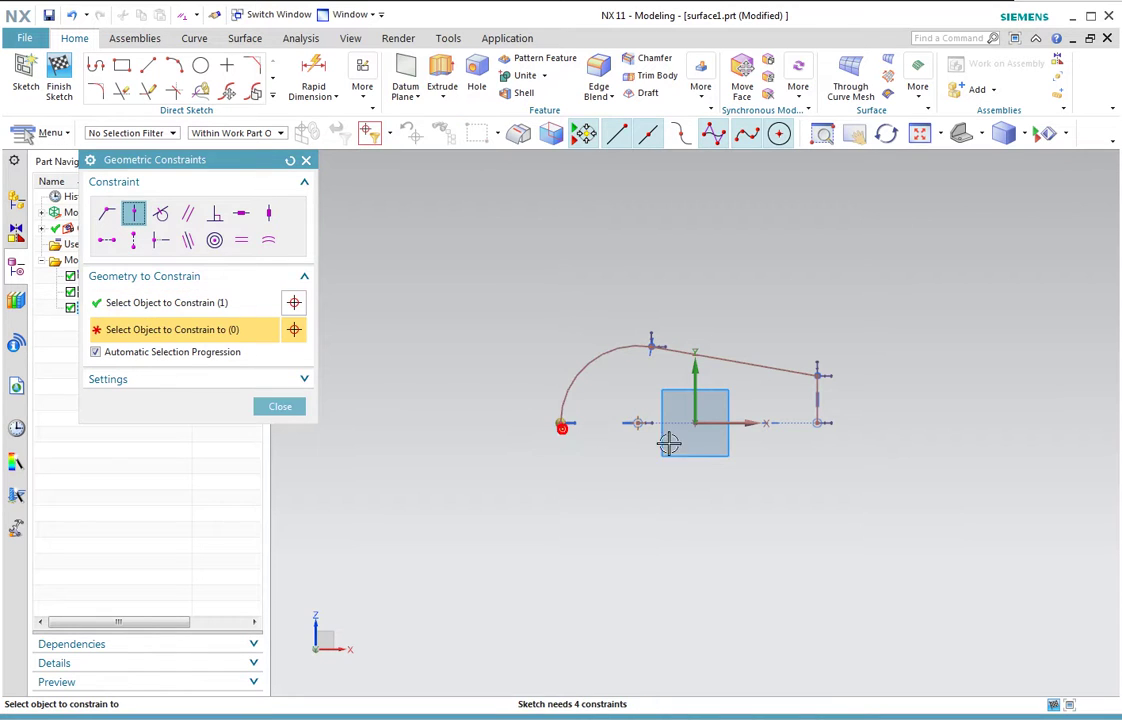
left_click(738, 426)
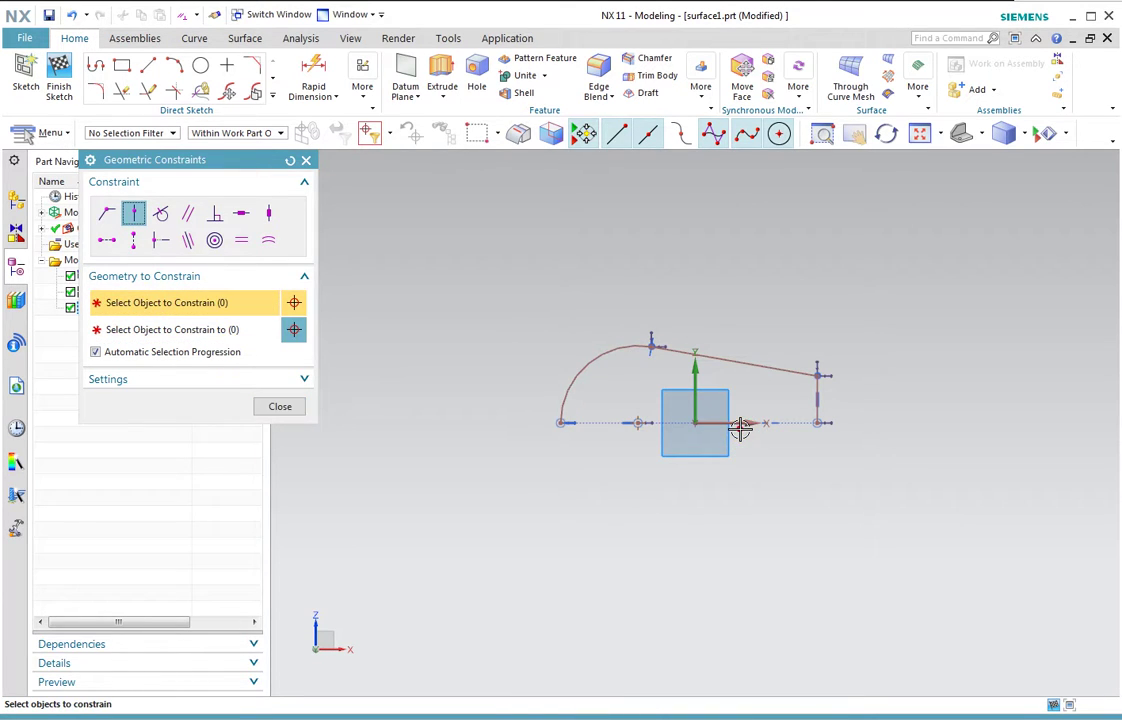
left_click(280, 406)
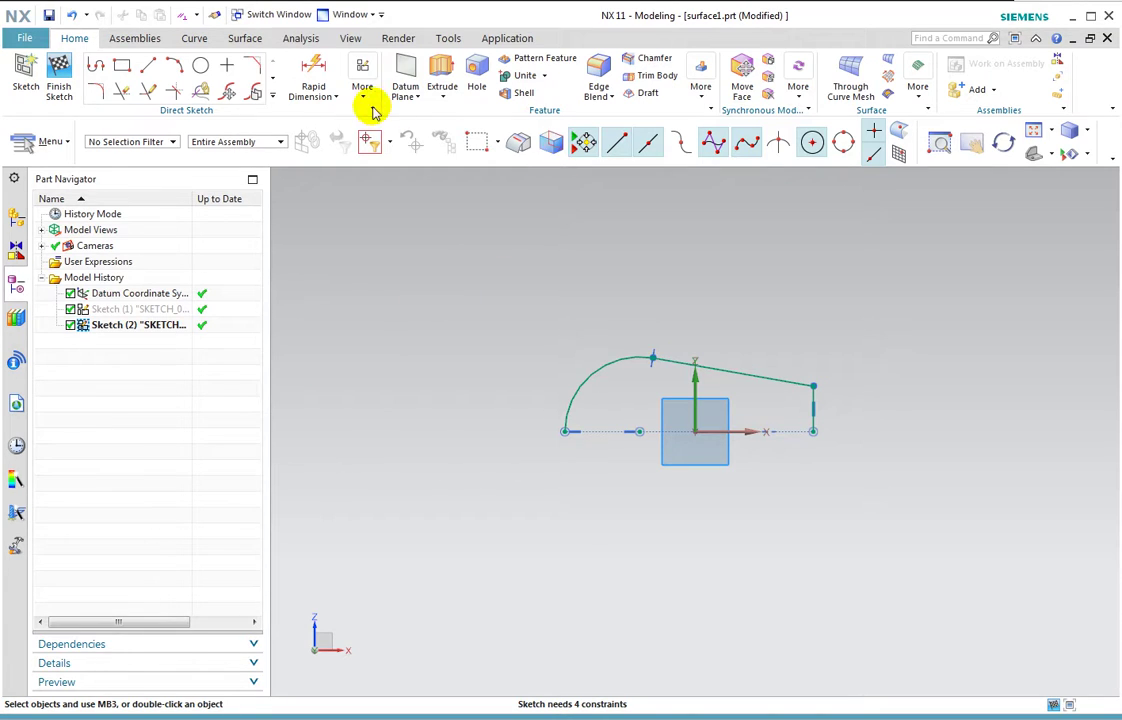
Step: Add a 10 offset dimension from the vertical axis
left_click(313, 78)
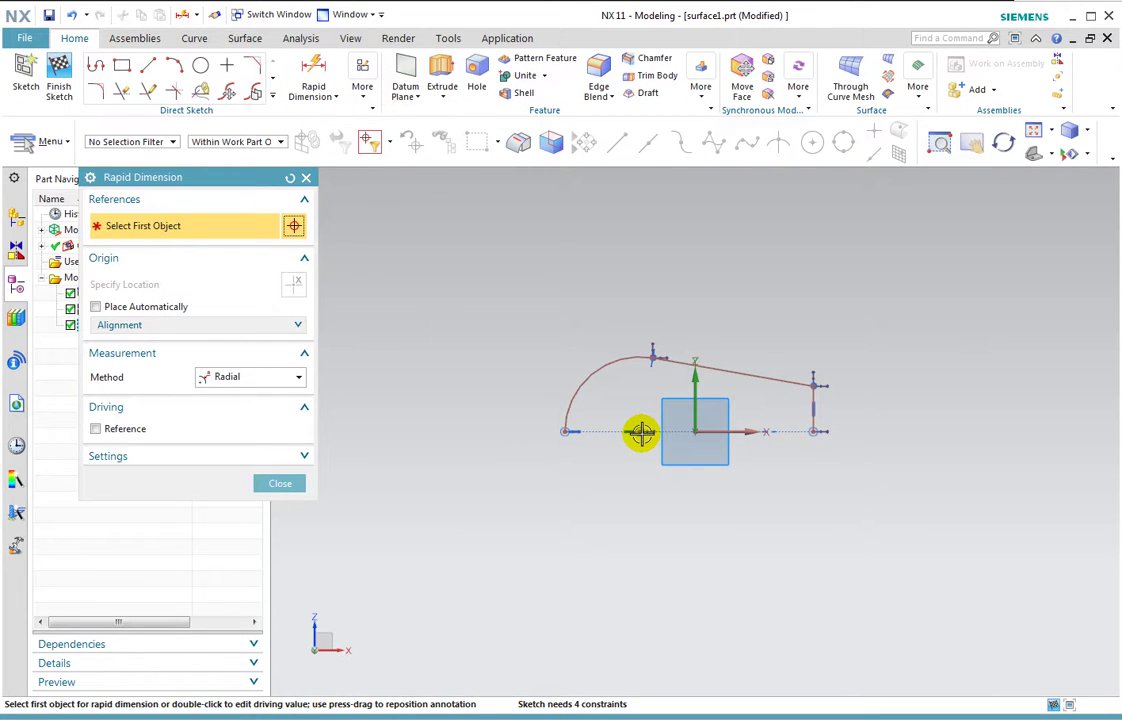
left_click(271, 378)
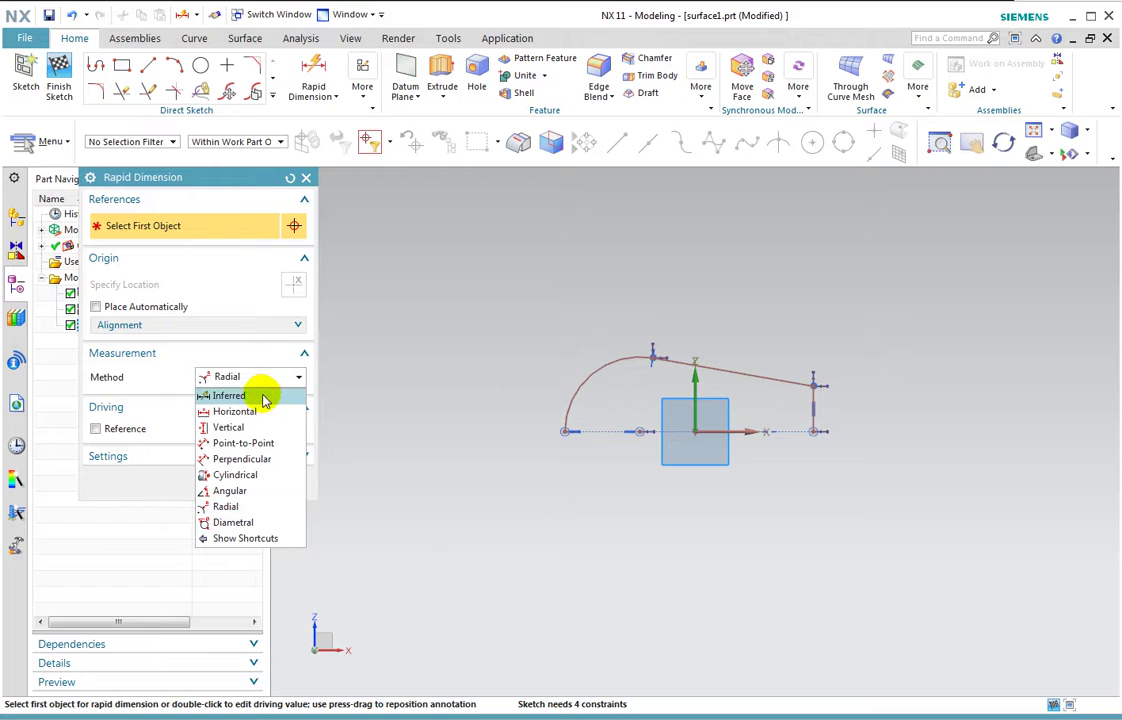
left_click(263, 393)
left_click(695, 394)
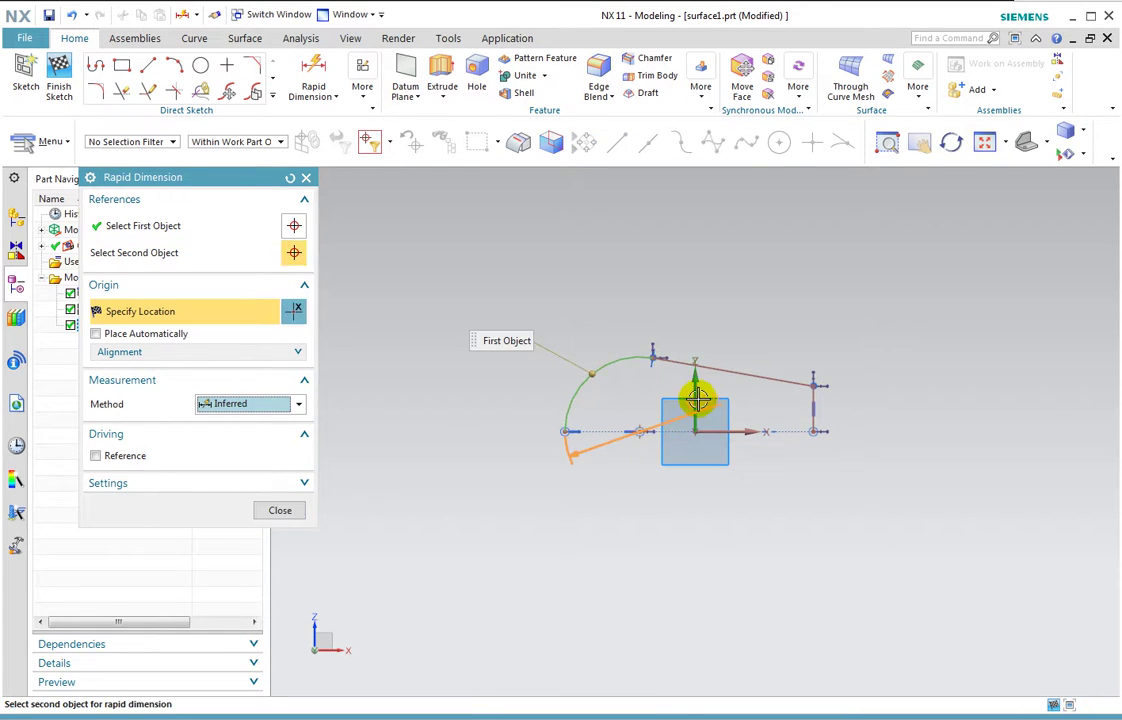
left_click(662, 488)
type("10")
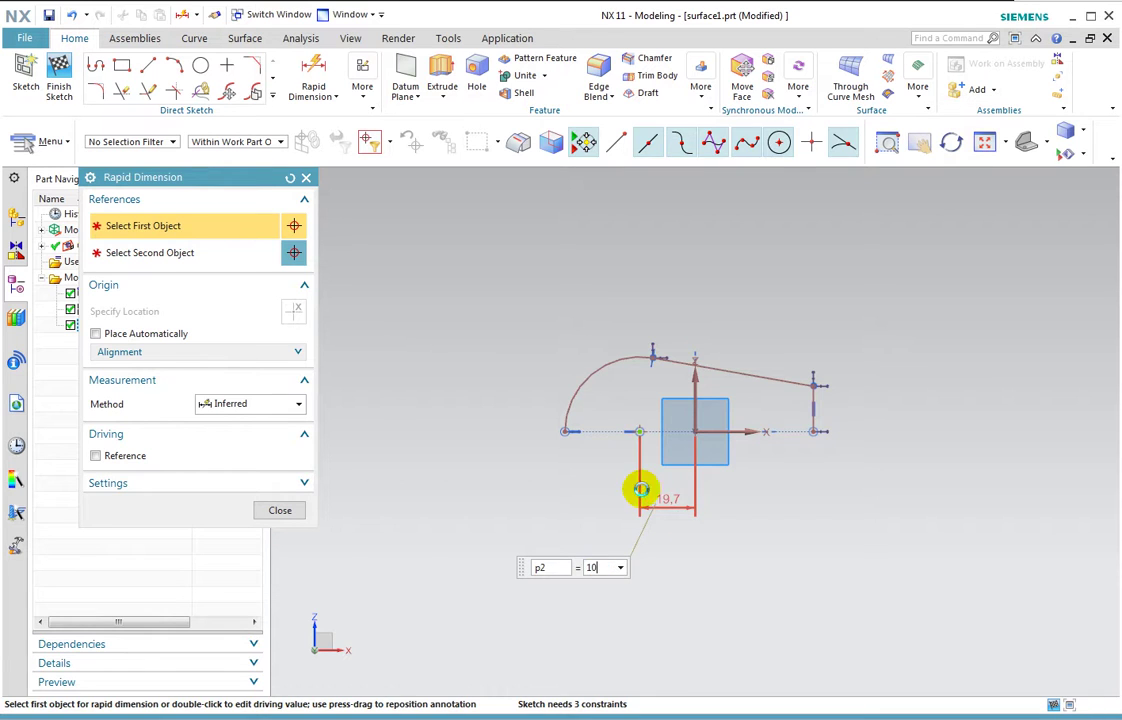
key("Return")
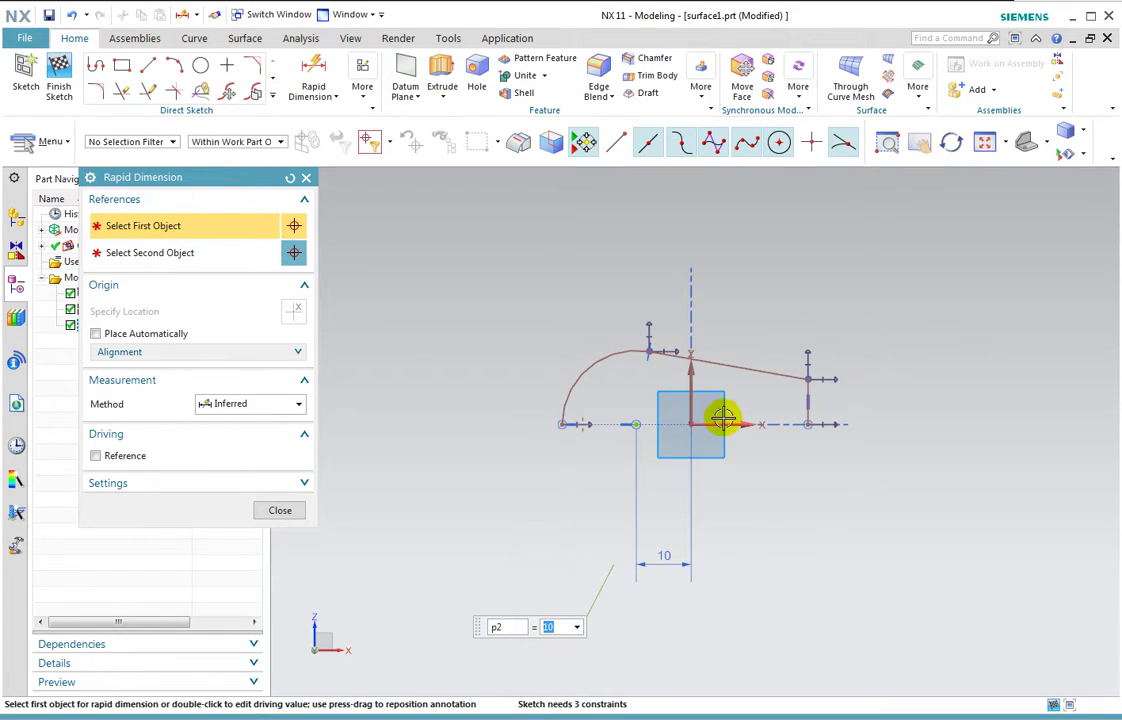
Step: Add the 21.3 horizontal span, 8.2 height and R13.5 arc radius dimensions
left_click(689, 392)
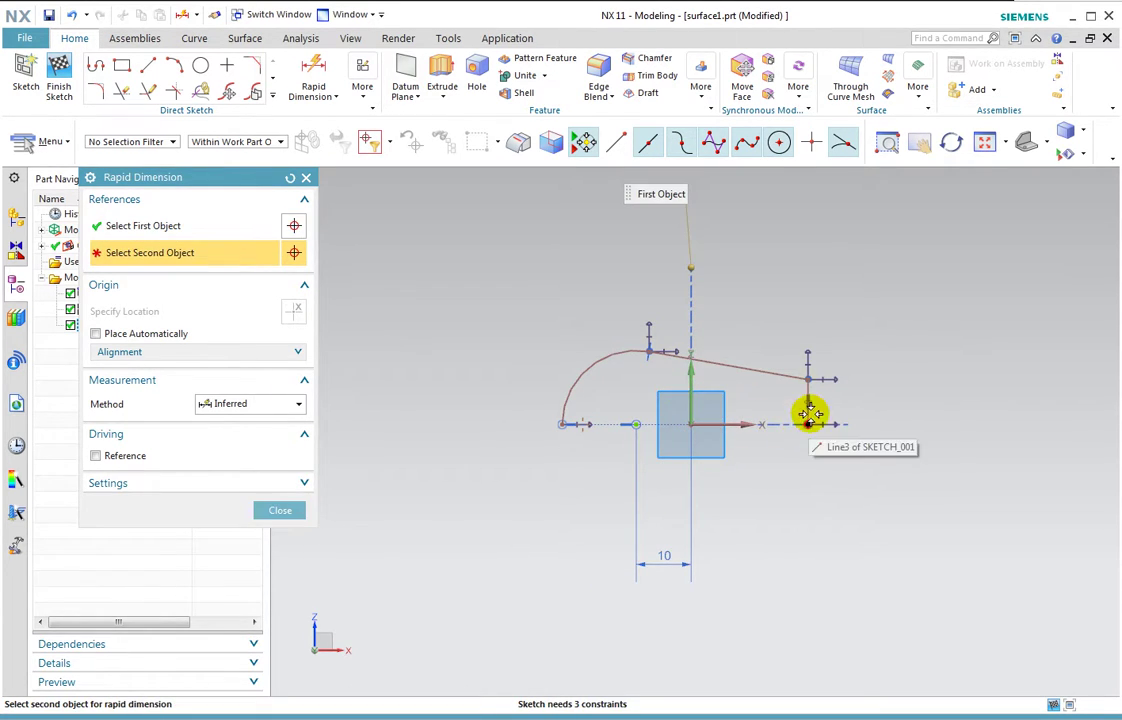
left_click(807, 413)
left_click(773, 545)
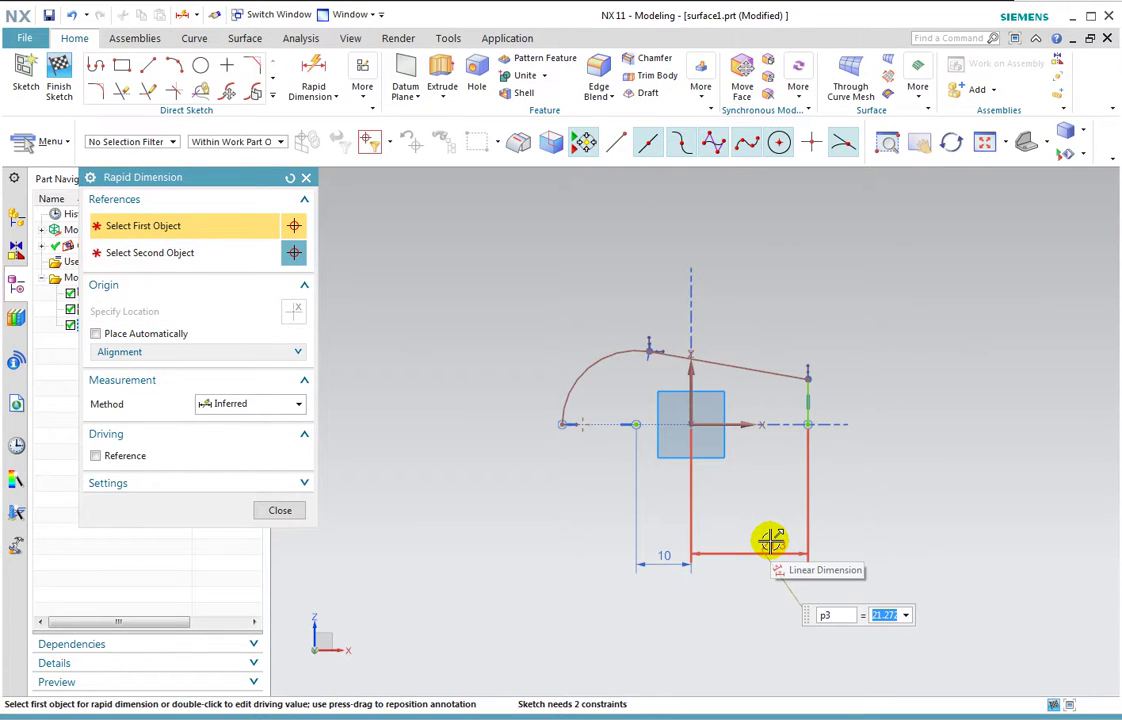
left_click(800, 398)
left_click(878, 405)
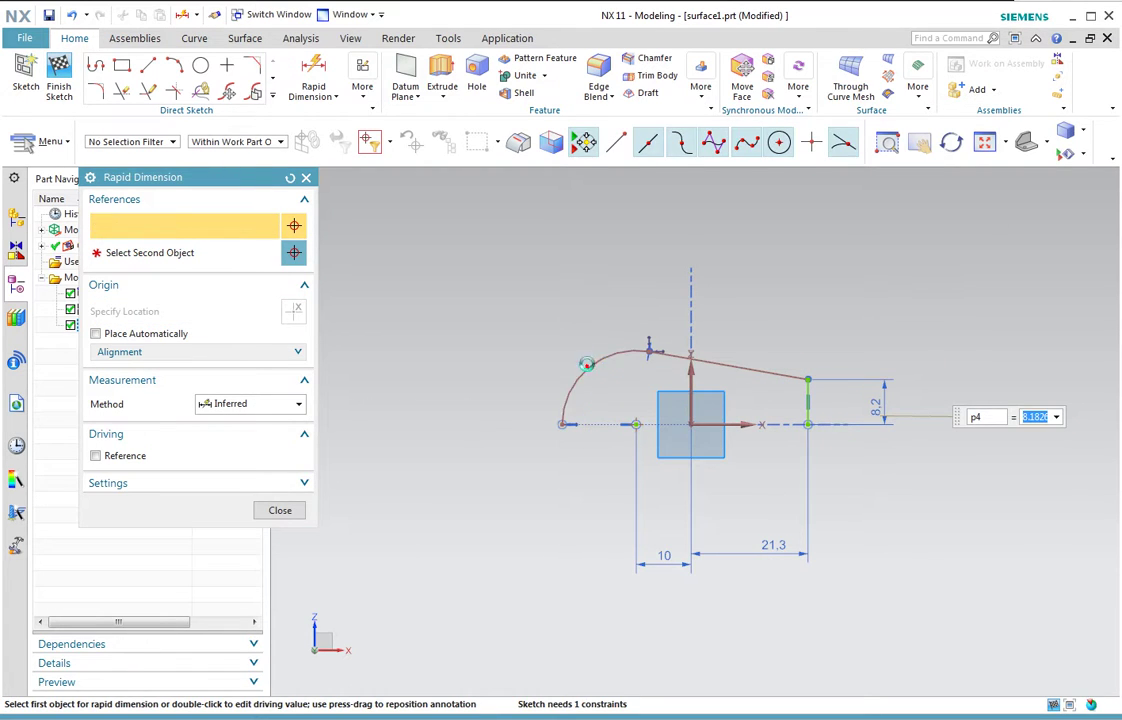
left_click(587, 364)
left_click(553, 318)
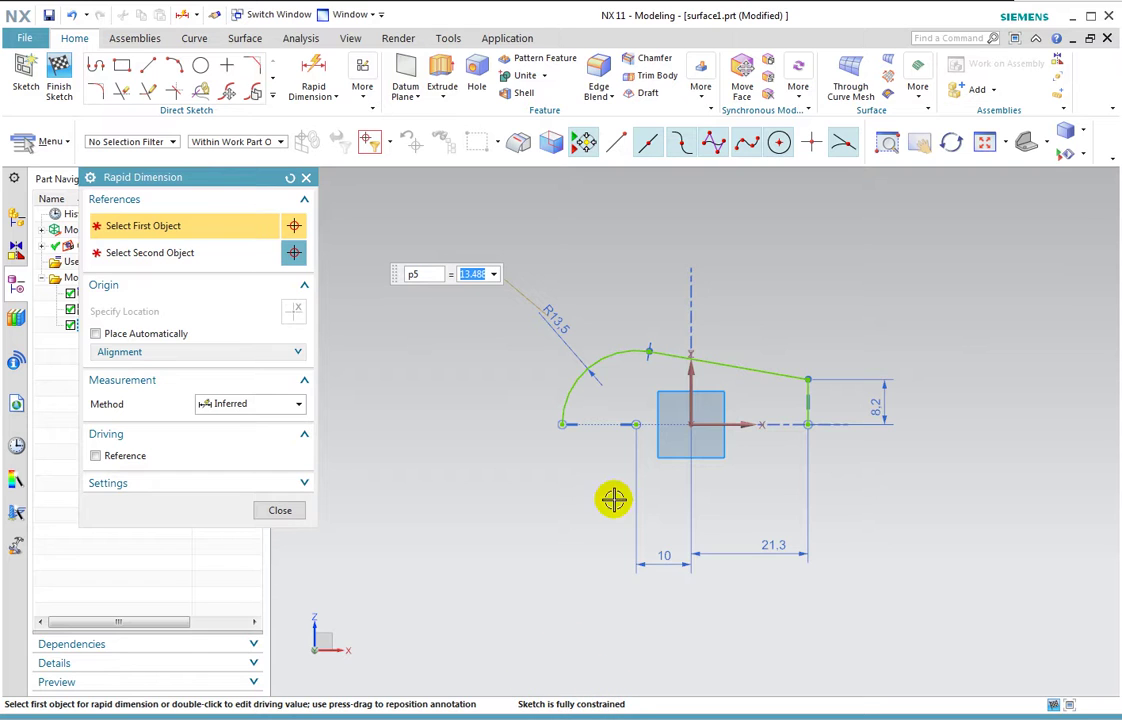
left_click(276, 510)
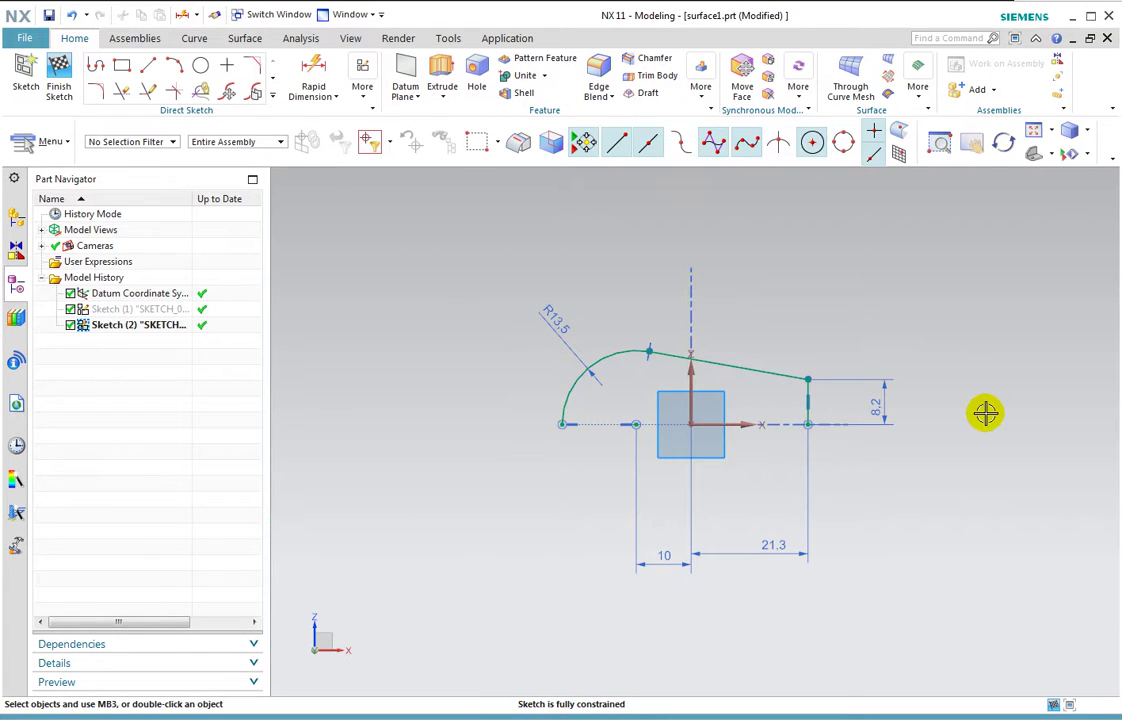
Step: Change the span from 21.3 to 40, height from 8.2 to 15, and radius from 13.5 to 25
double_click(758, 546)
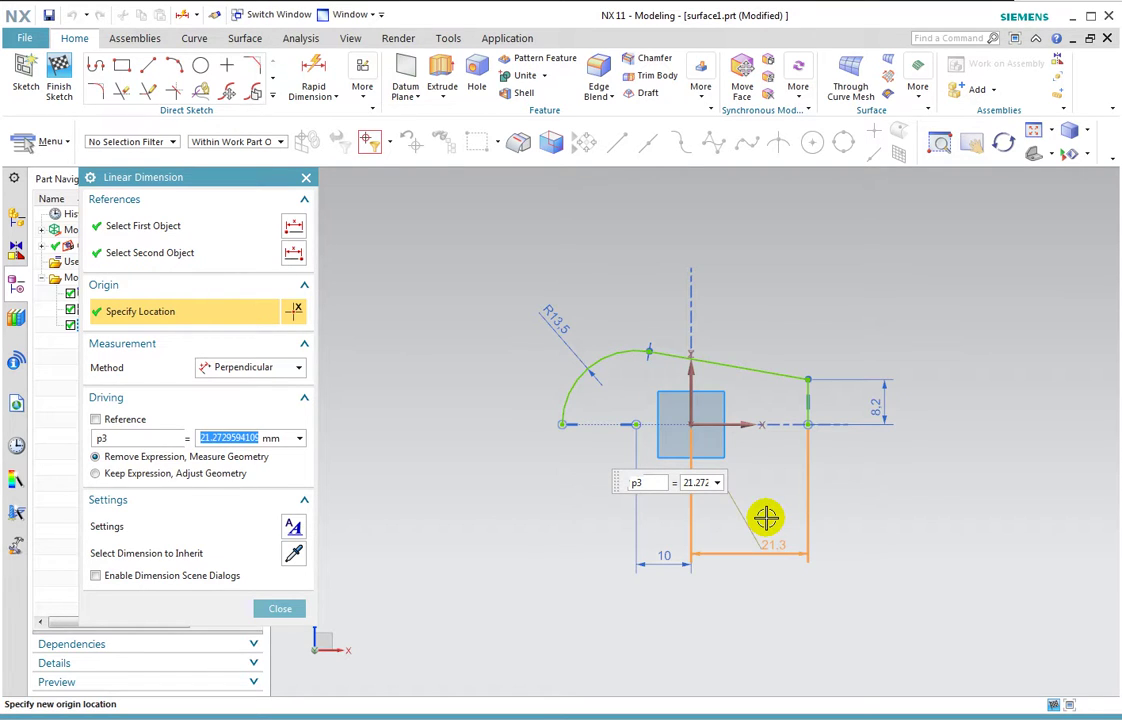
type("40")
key("Return")
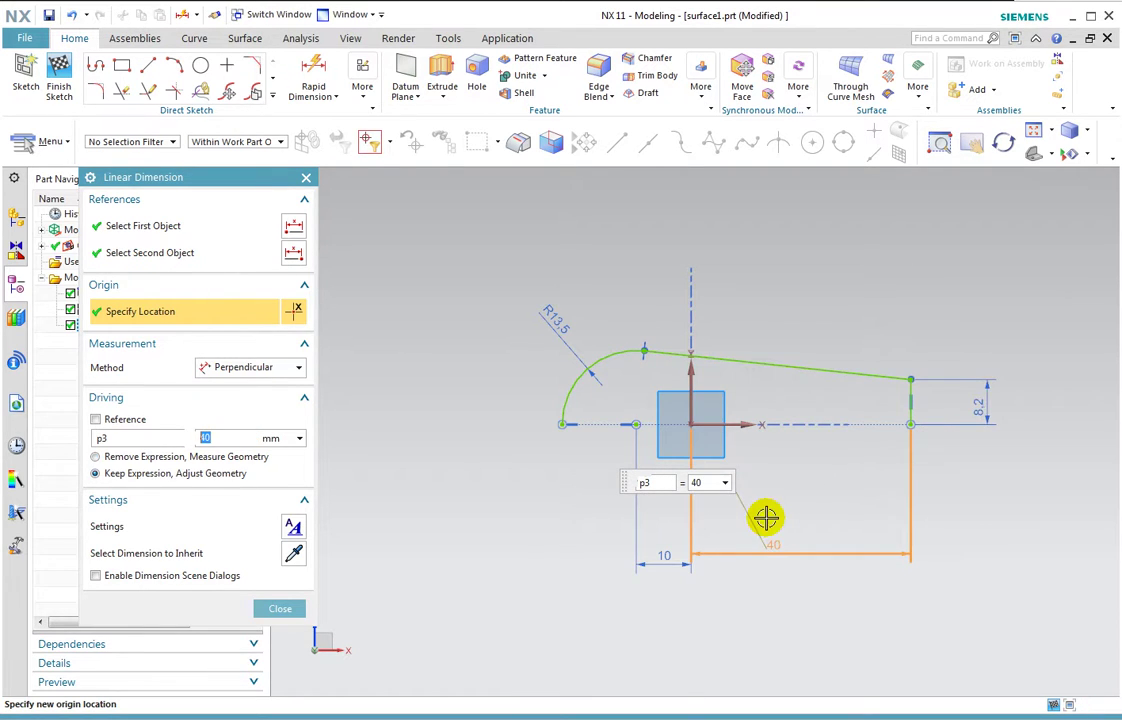
double_click(985, 405)
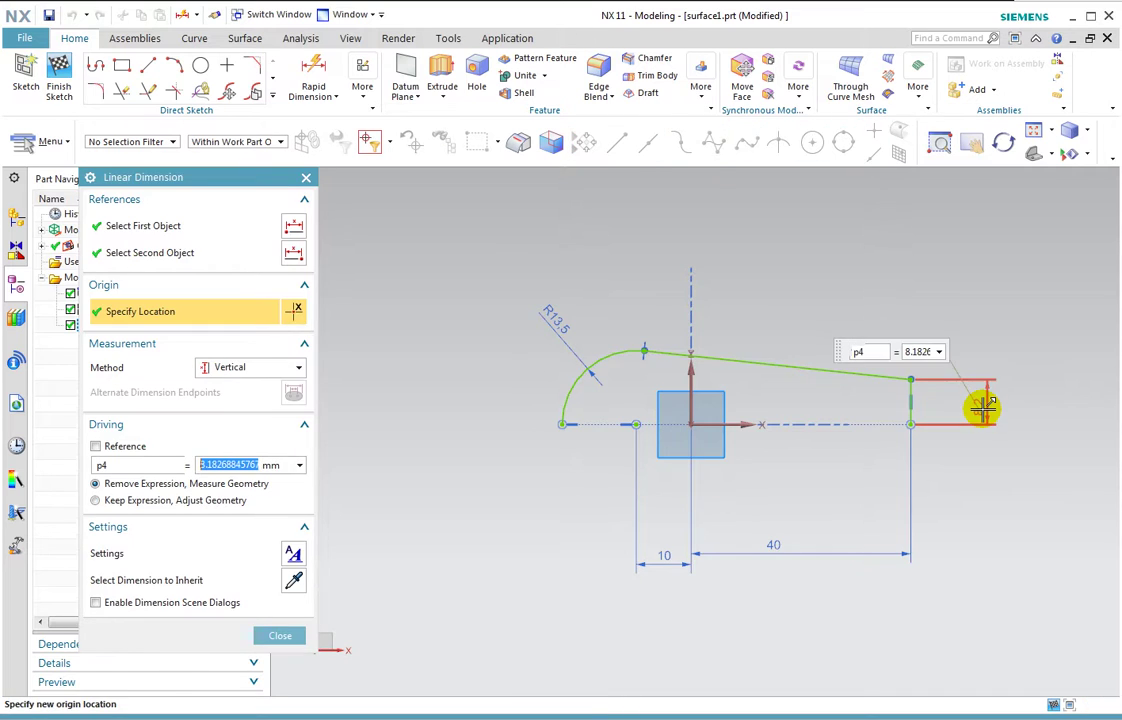
type("15")
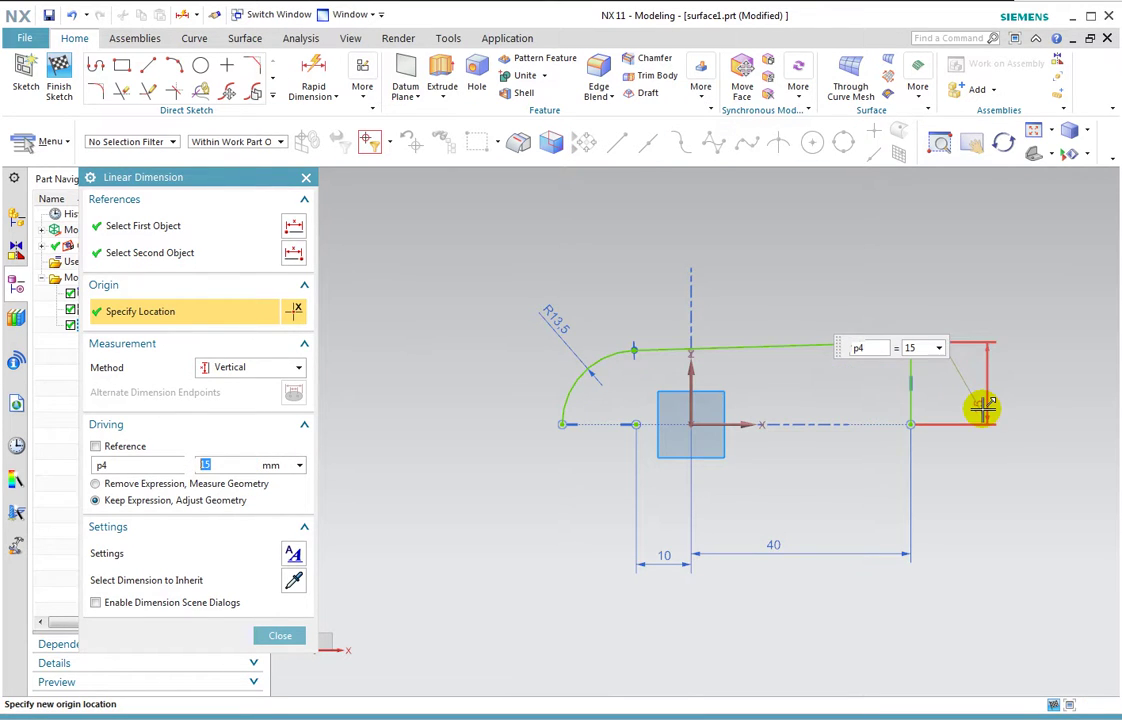
key("Return")
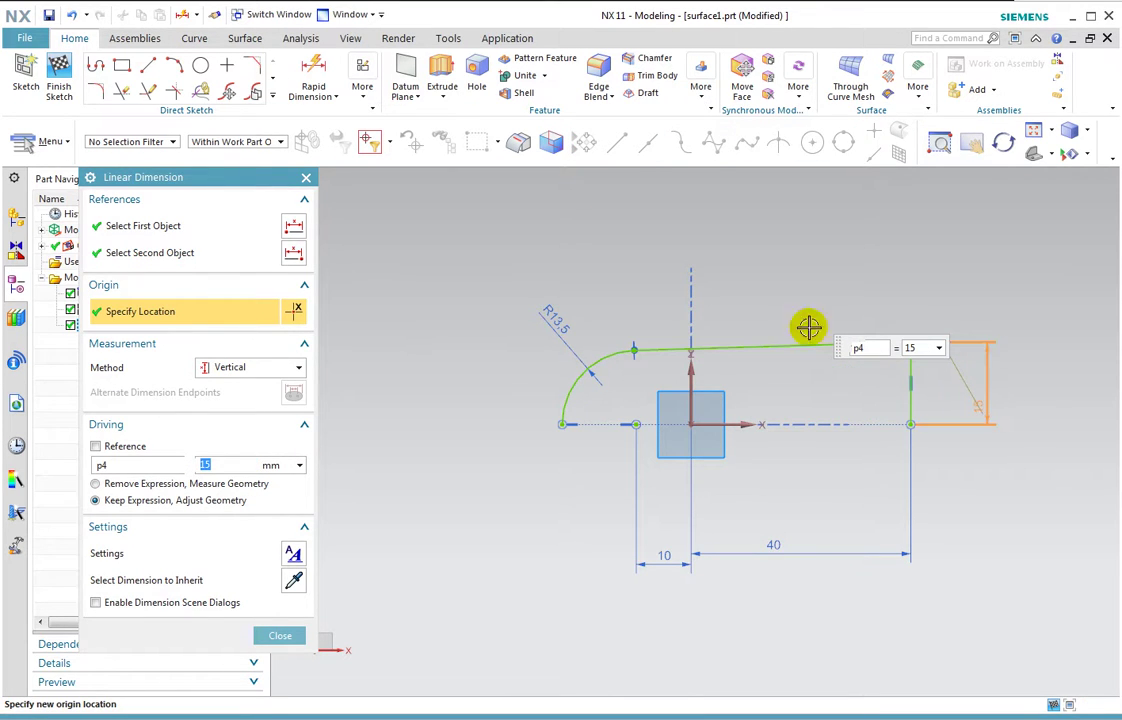
double_click(559, 324)
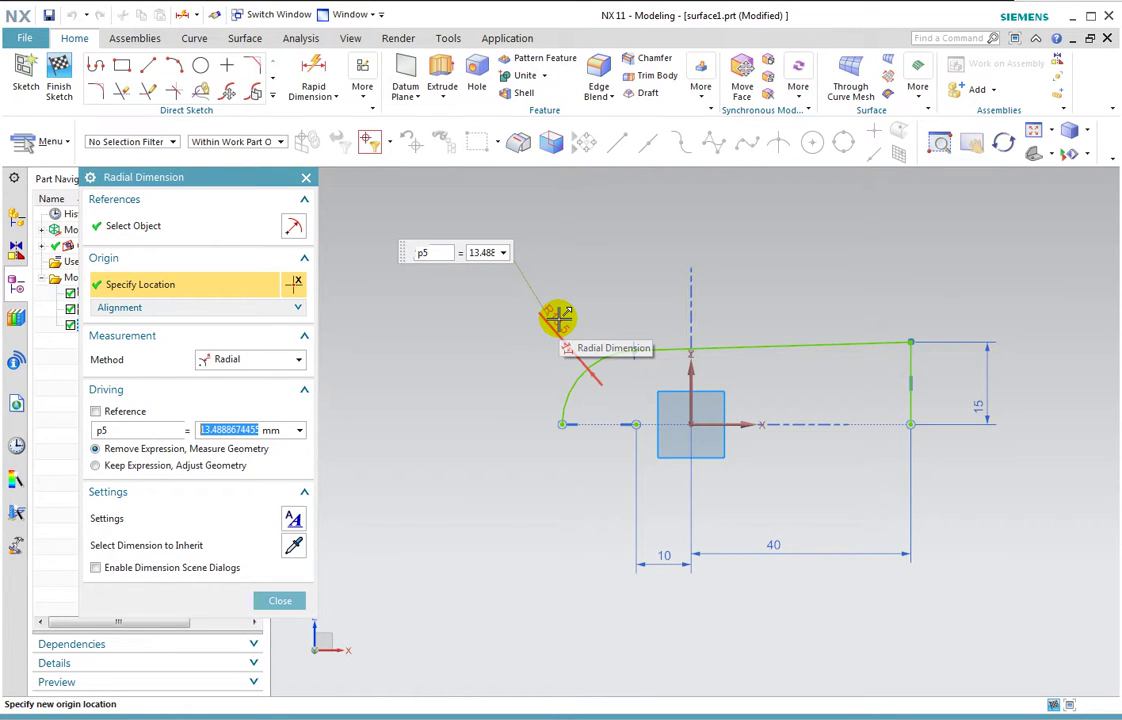
type("25")
key("Return")
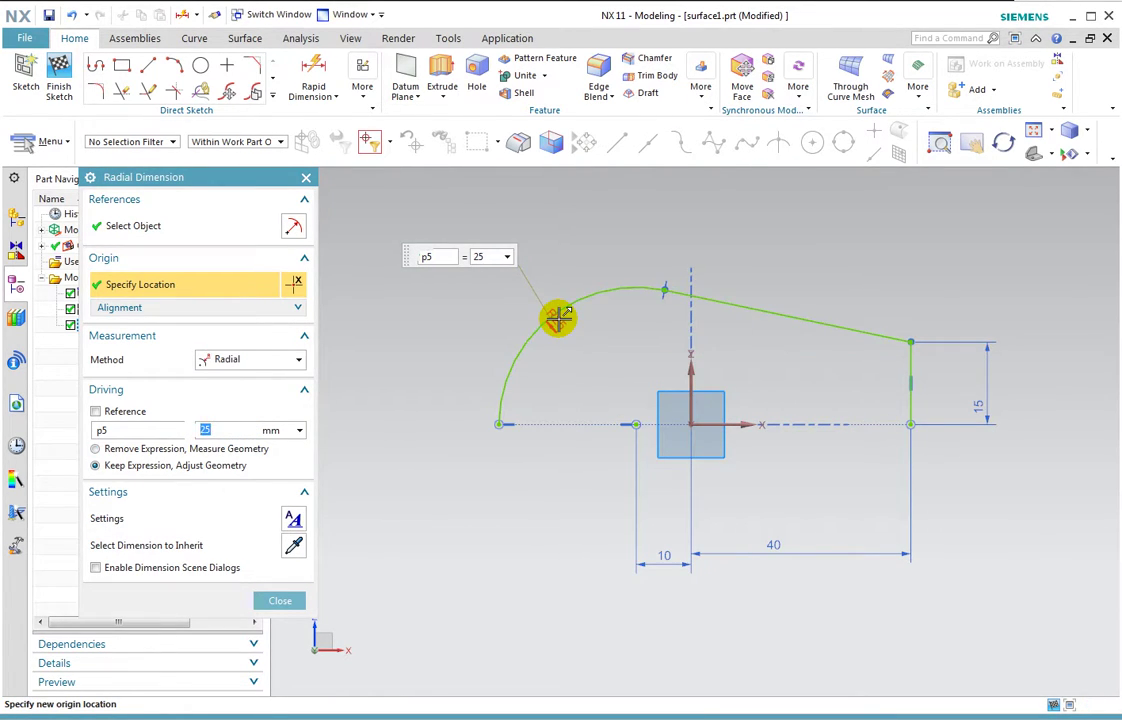
left_click(268, 600)
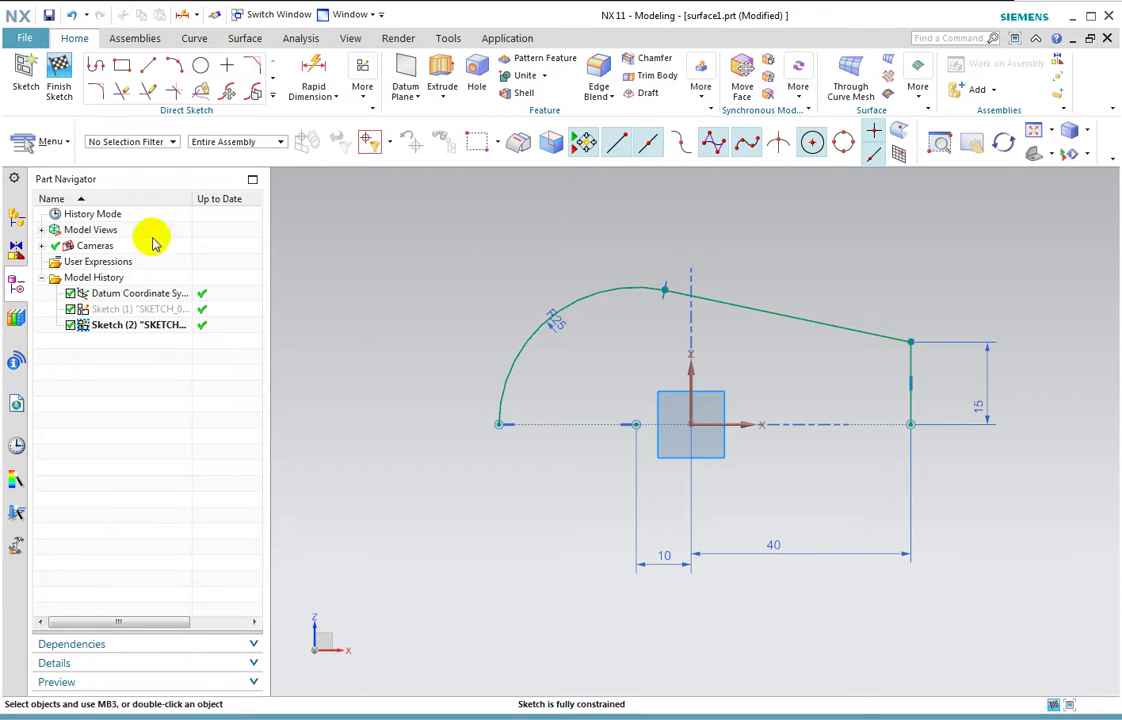
Step: Finish Sketch (2) and show Sketch (1) again beside the bump curve
left_click(59, 72)
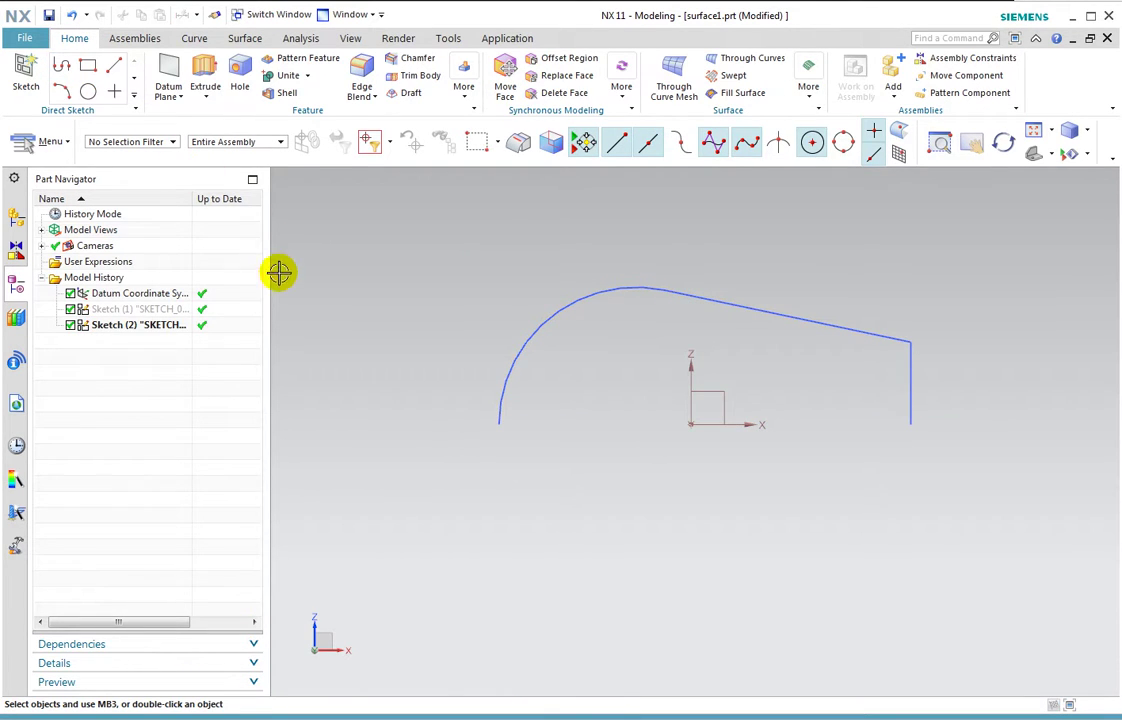
middle_click_drag(858, 369, 876, 451)
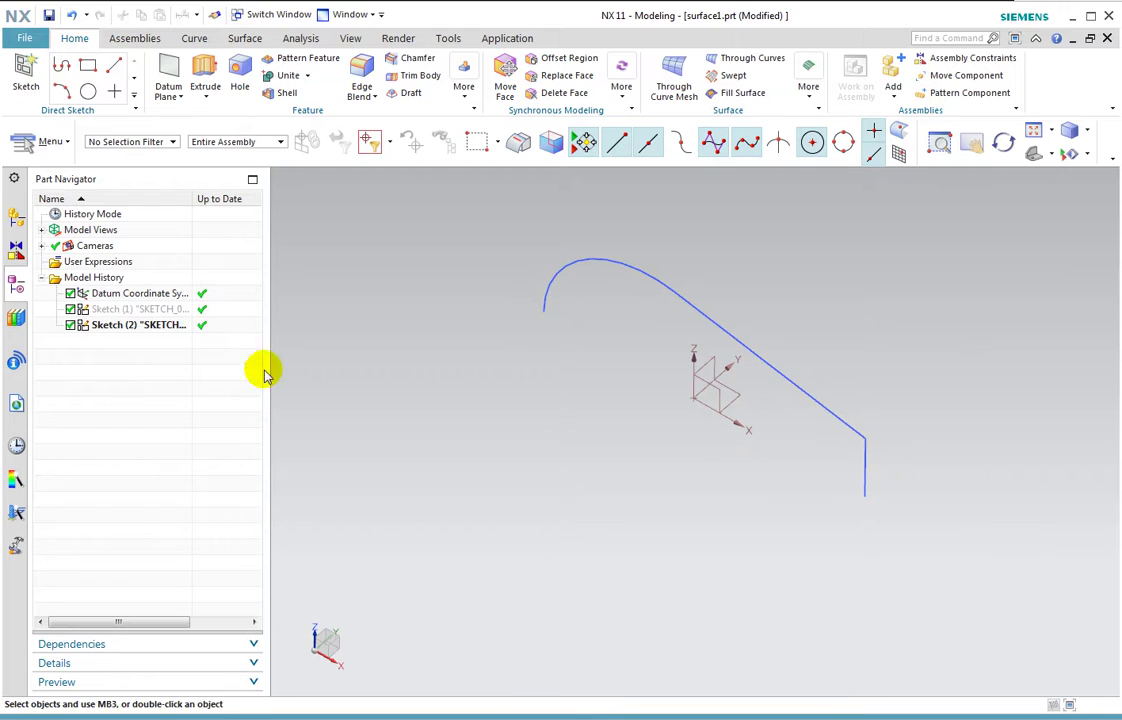
right_click(150, 311)
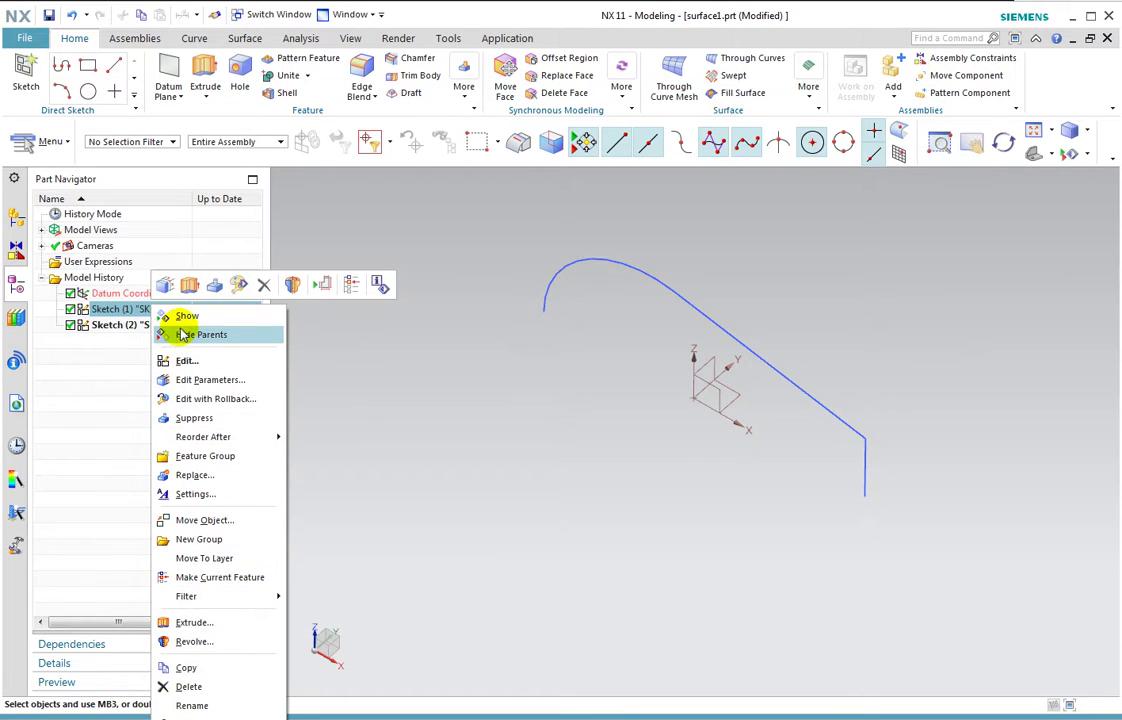
left_click(183, 315)
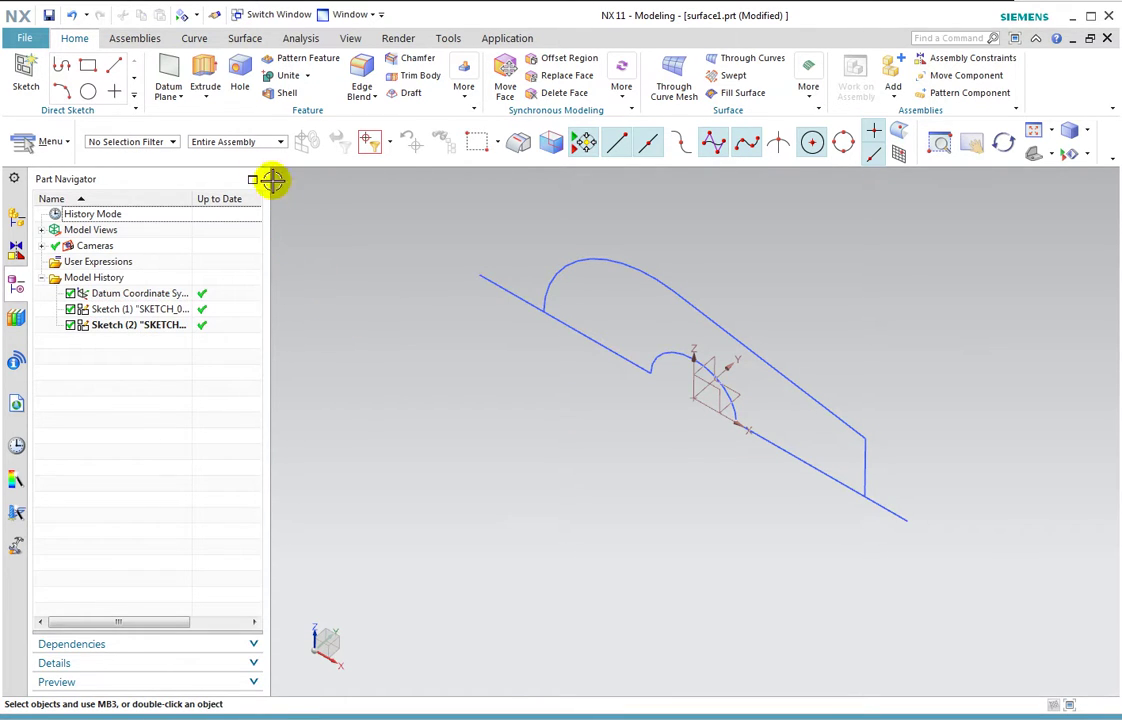
left_click(205, 72)
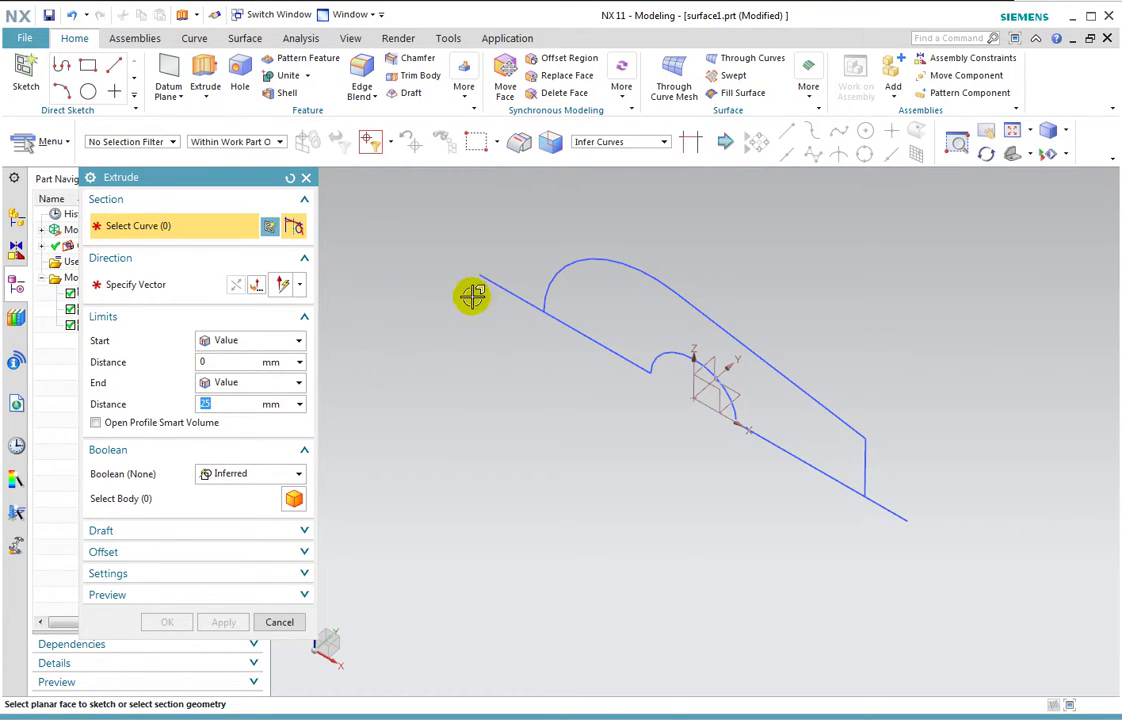
Step: Extrude the Sketch (1) groove profile symmetrically, 50 mm each side, into a sheet surface
left_click(510, 293)
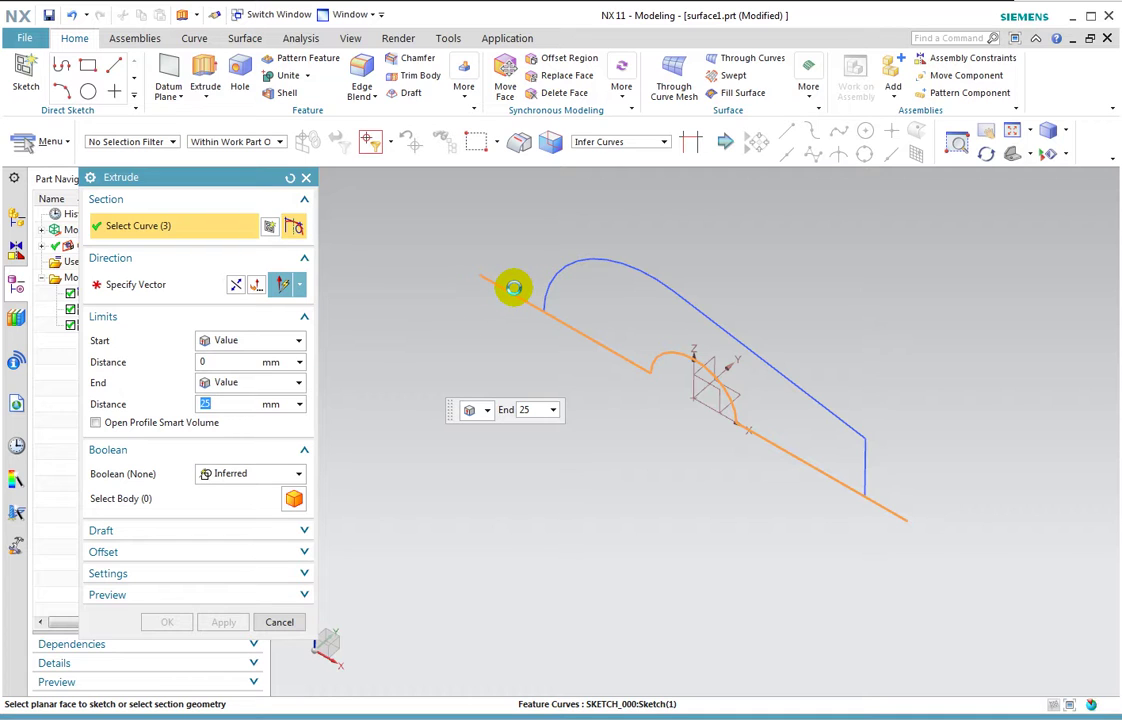
left_click(276, 341)
left_click(269, 376)
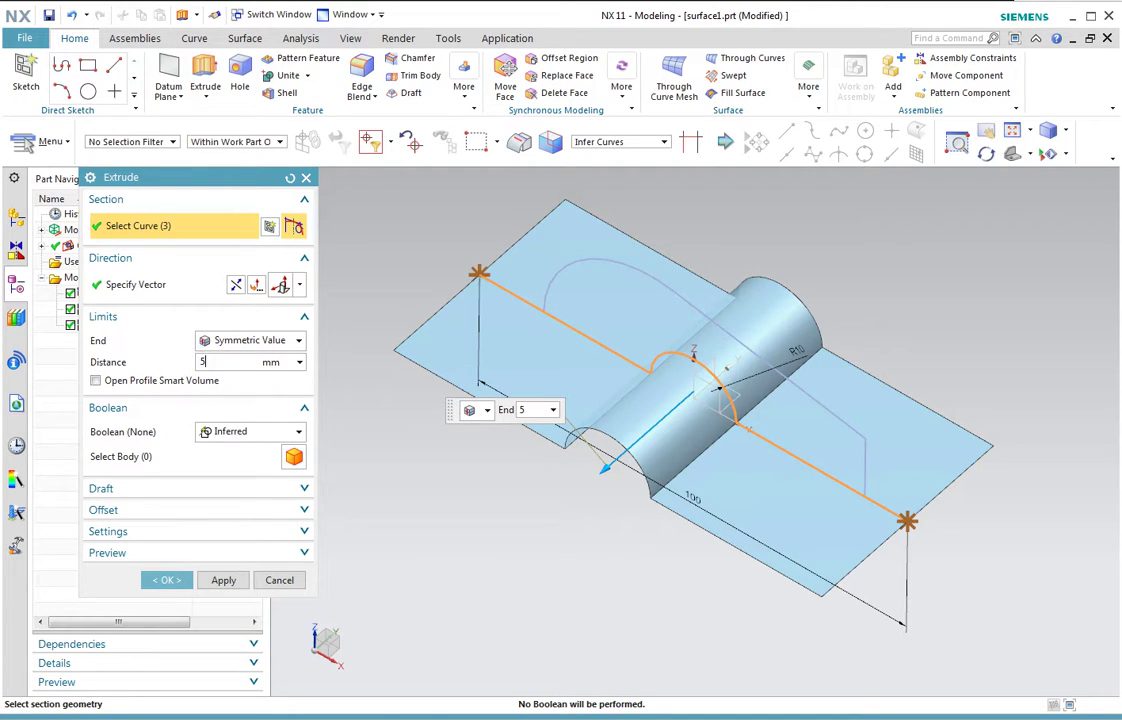
type("0")
key("Return")
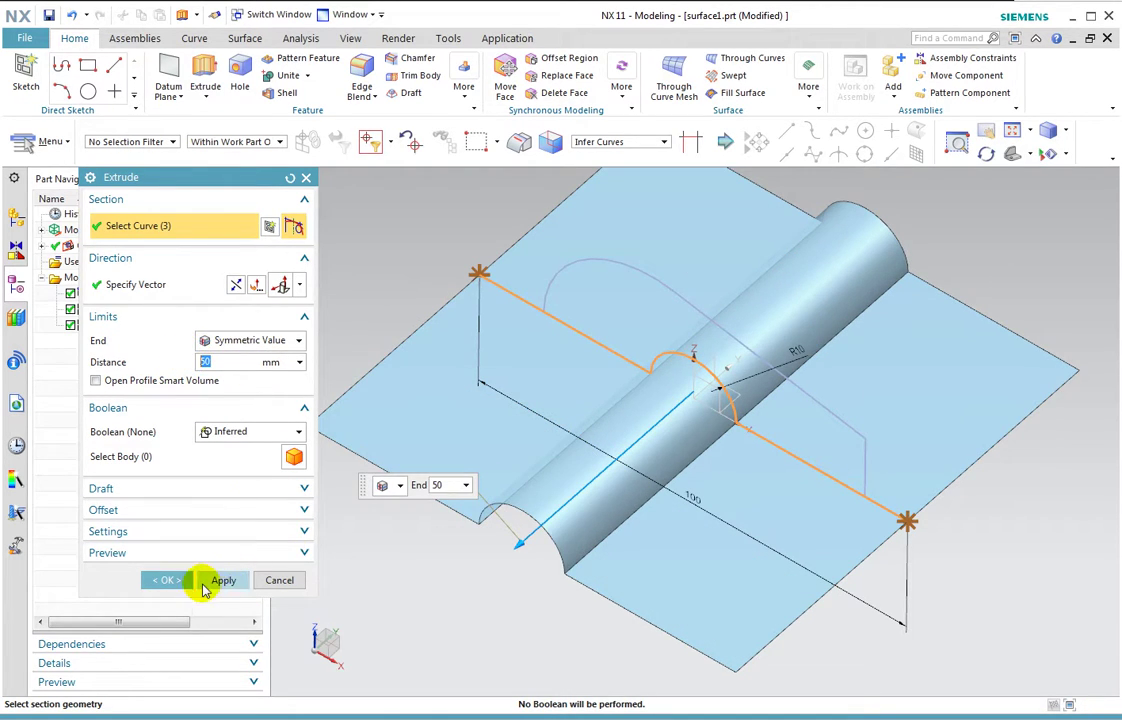
left_click(178, 586)
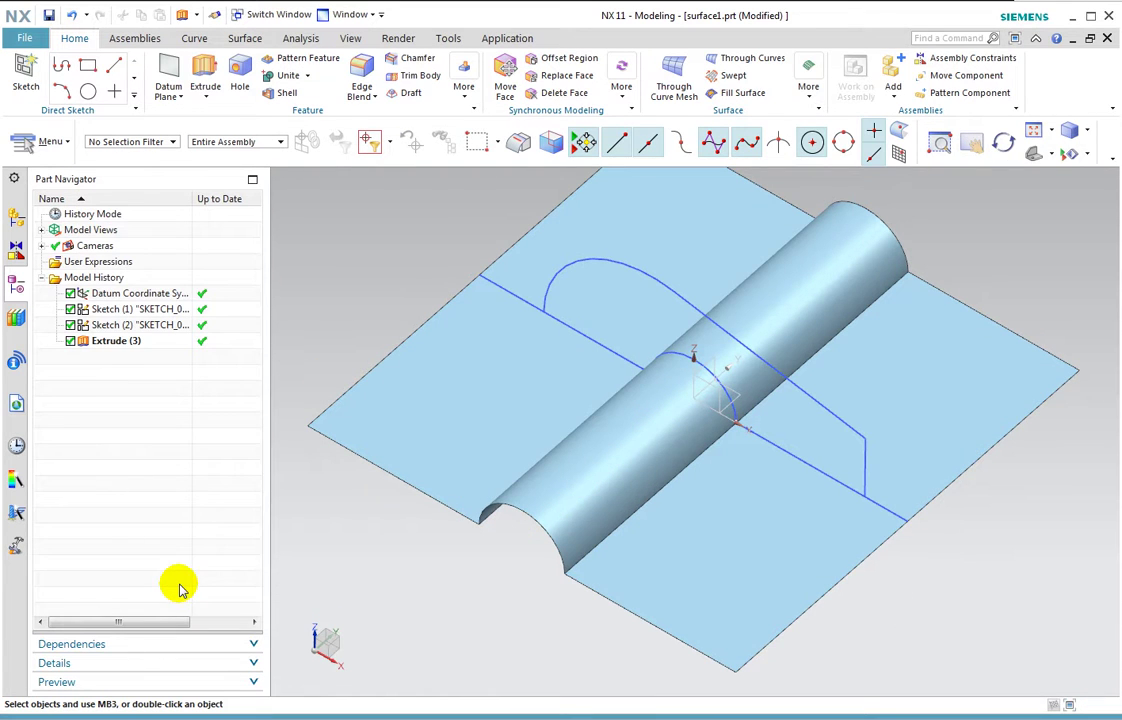
Step: Start a revolve of the bump profile curves about the grooved sheet's profile line
left_click(200, 97)
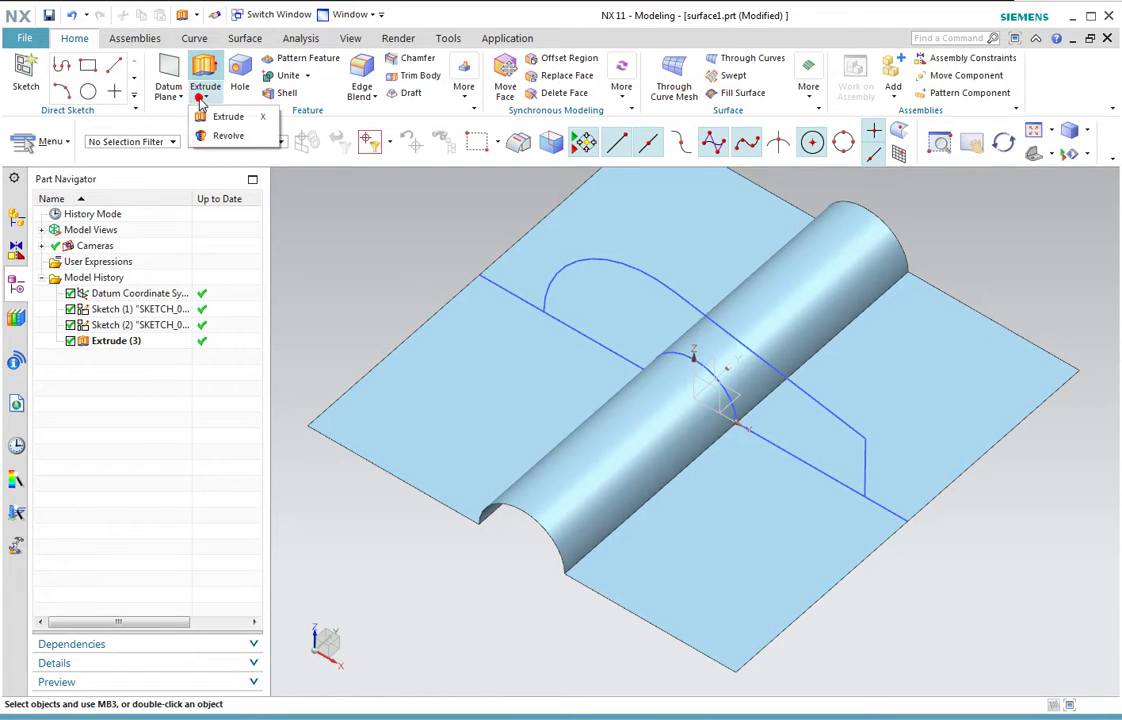
left_click(222, 137)
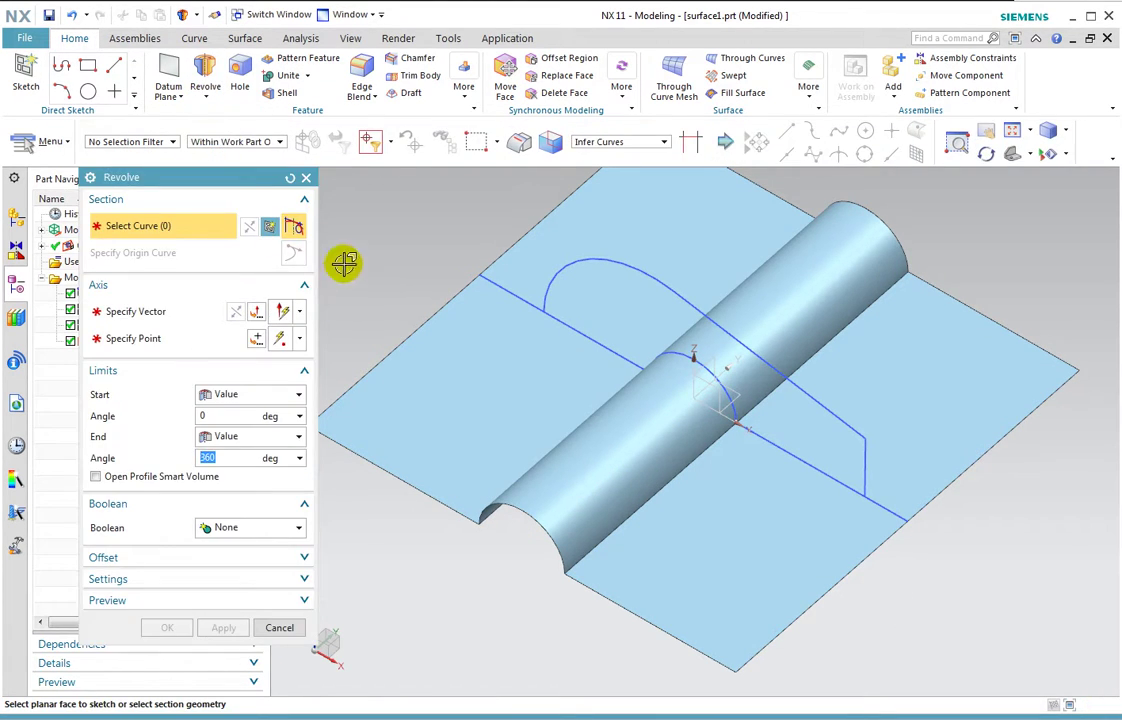
left_click(755, 350)
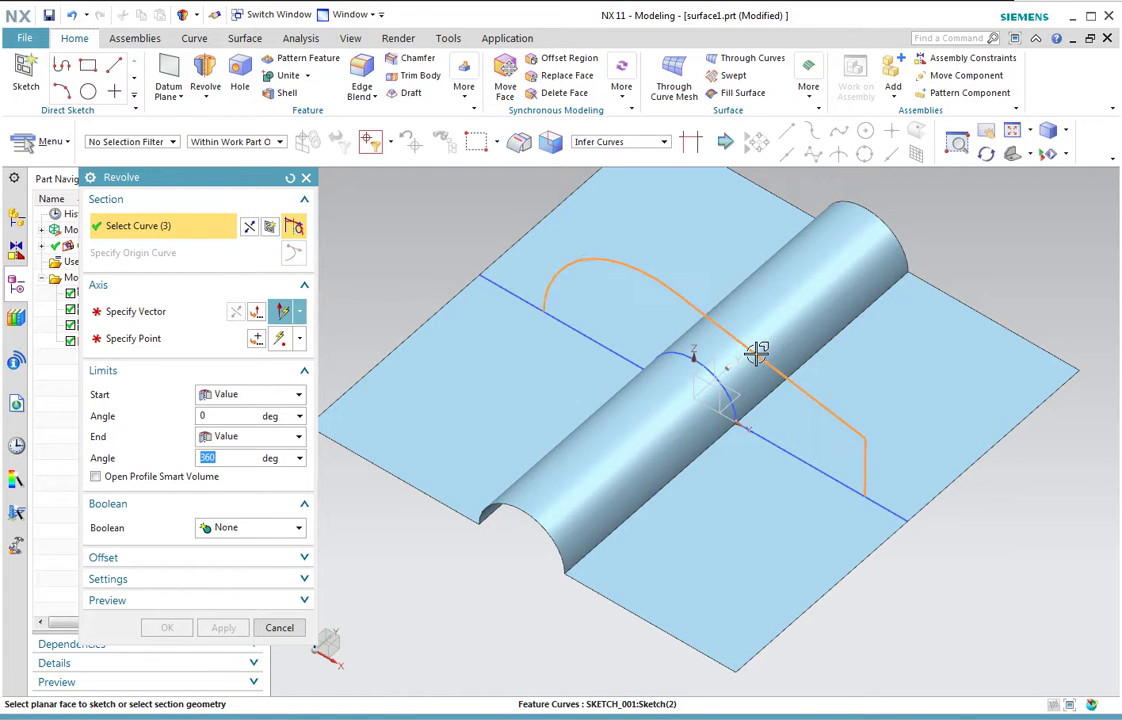
left_click(189, 315)
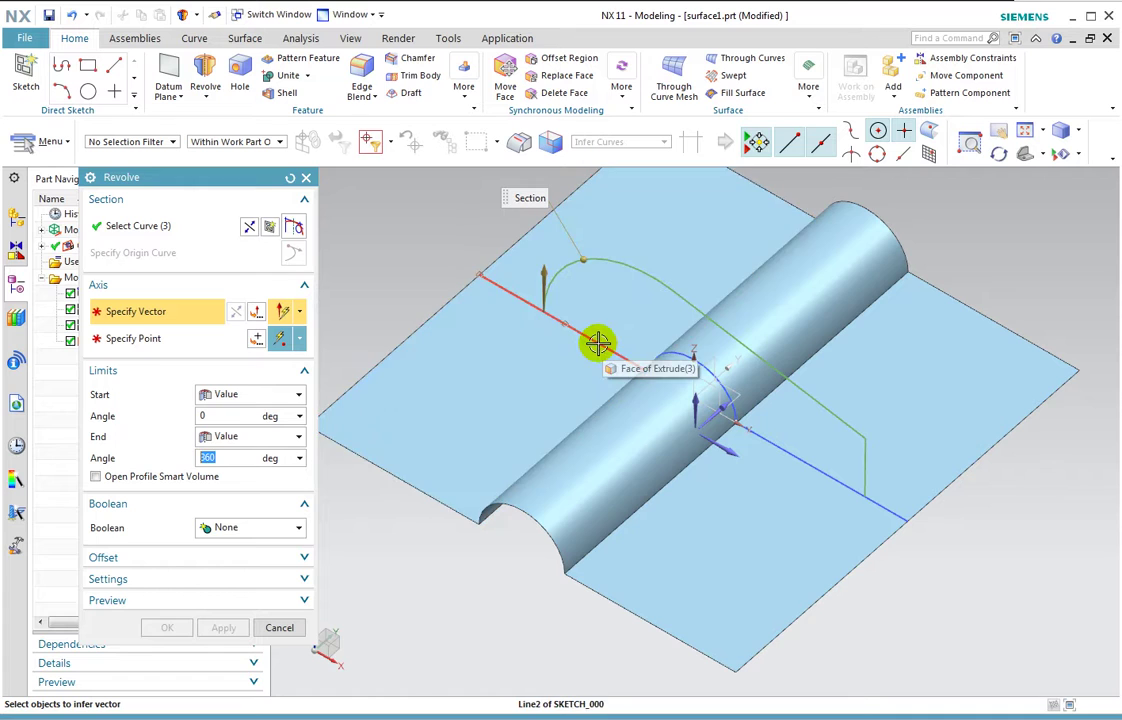
left_click(598, 343)
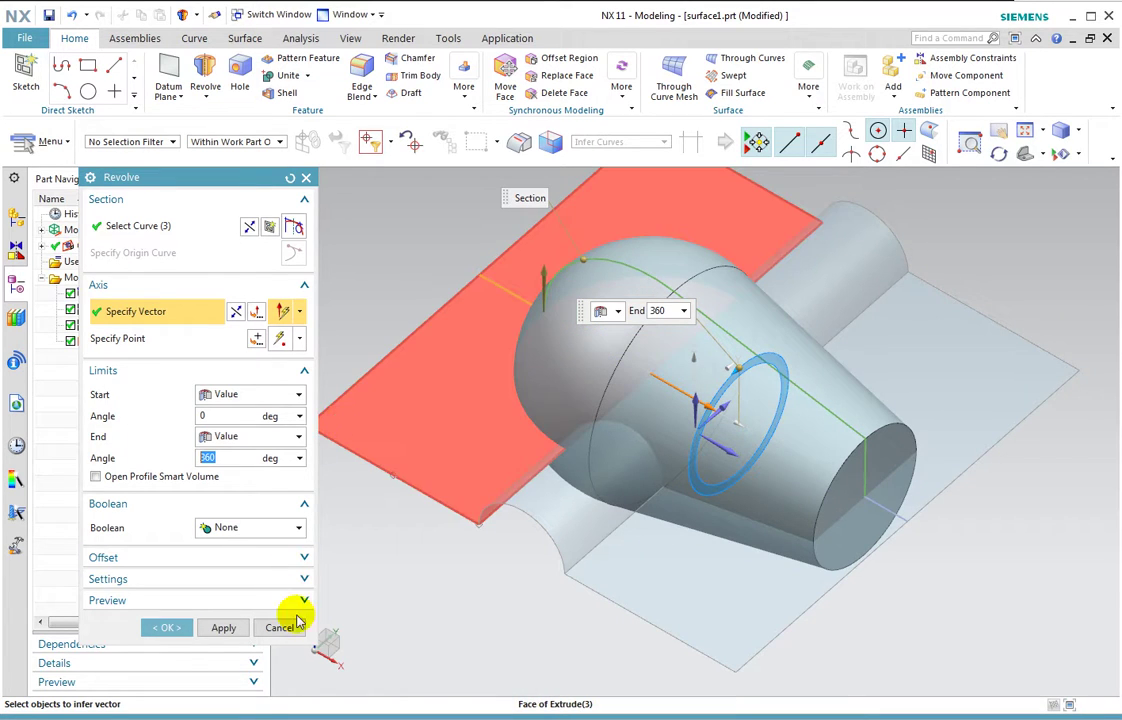
Step: Revolve the bump from 90° to -90° with Body Type set to Sheet
left_click(228, 416)
type("90")
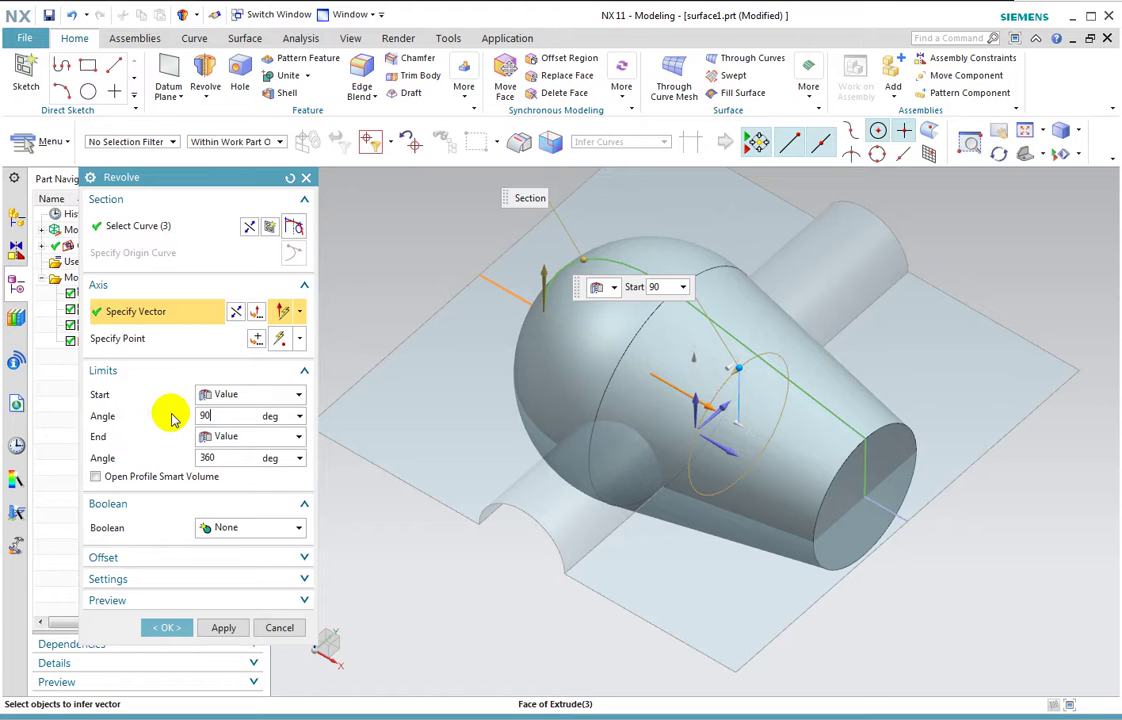
key("Return")
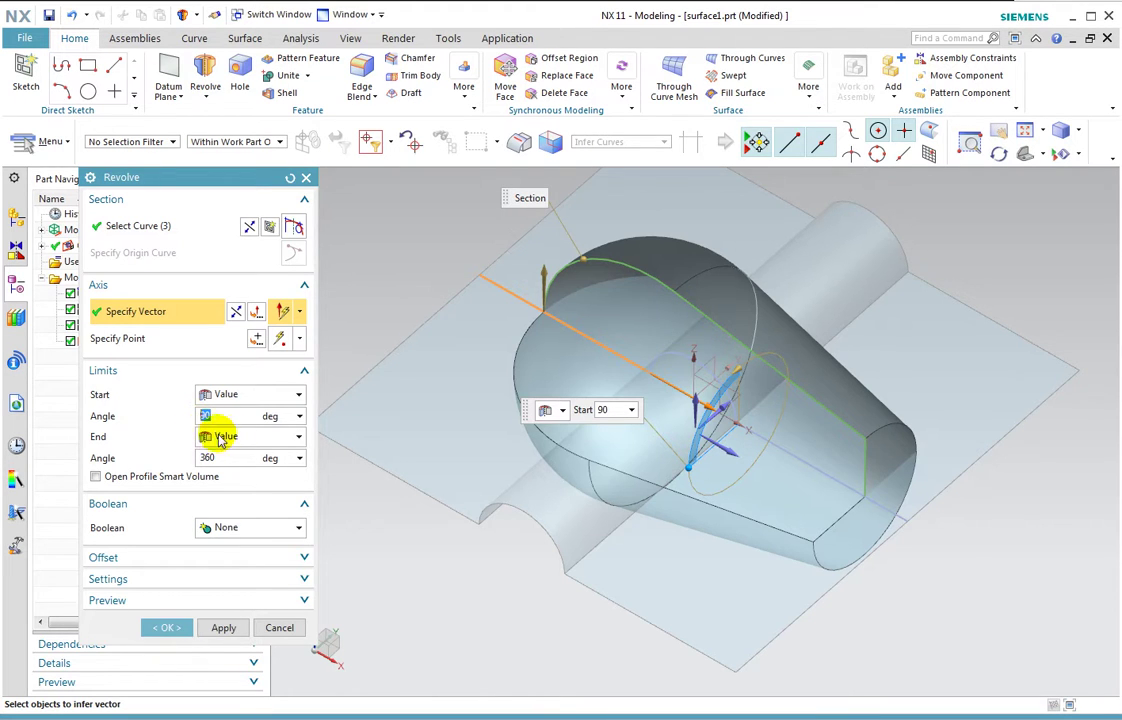
left_click(228, 458)
type("-90")
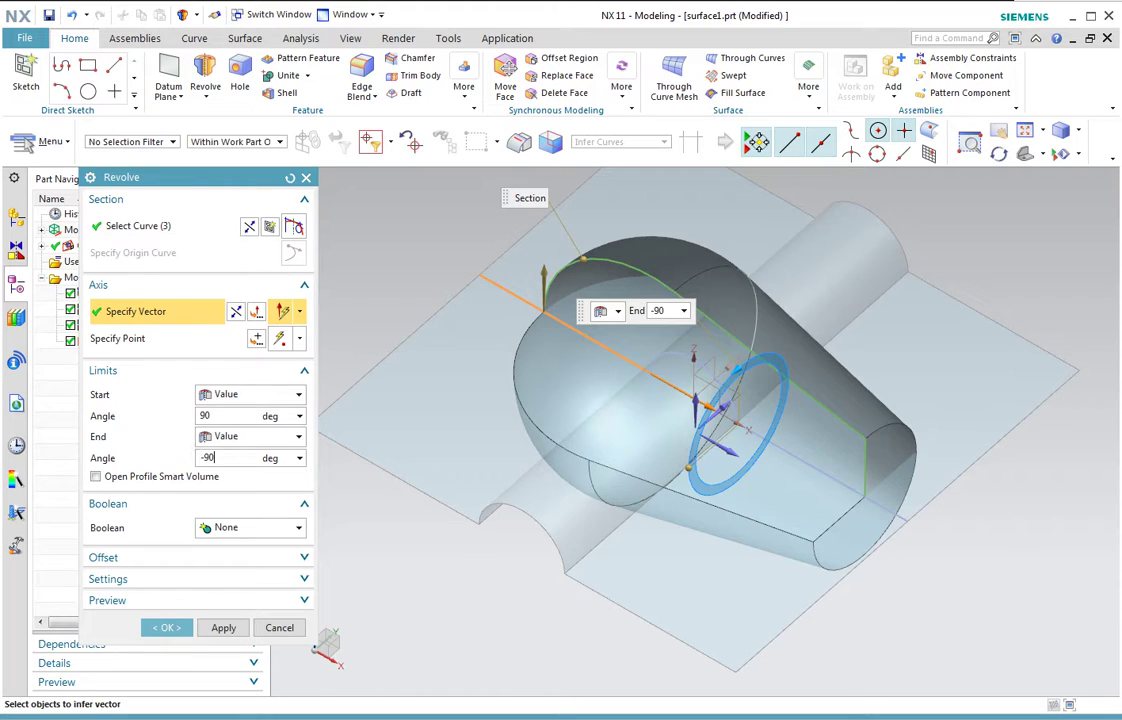
key("Return")
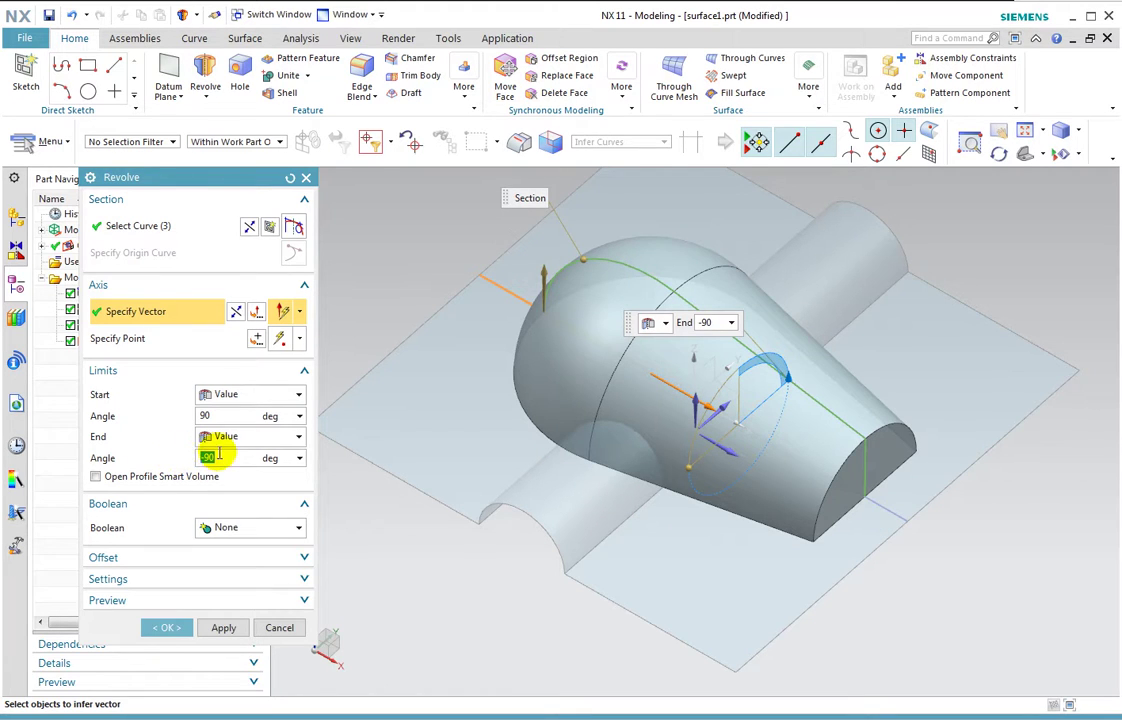
left_click(303, 580)
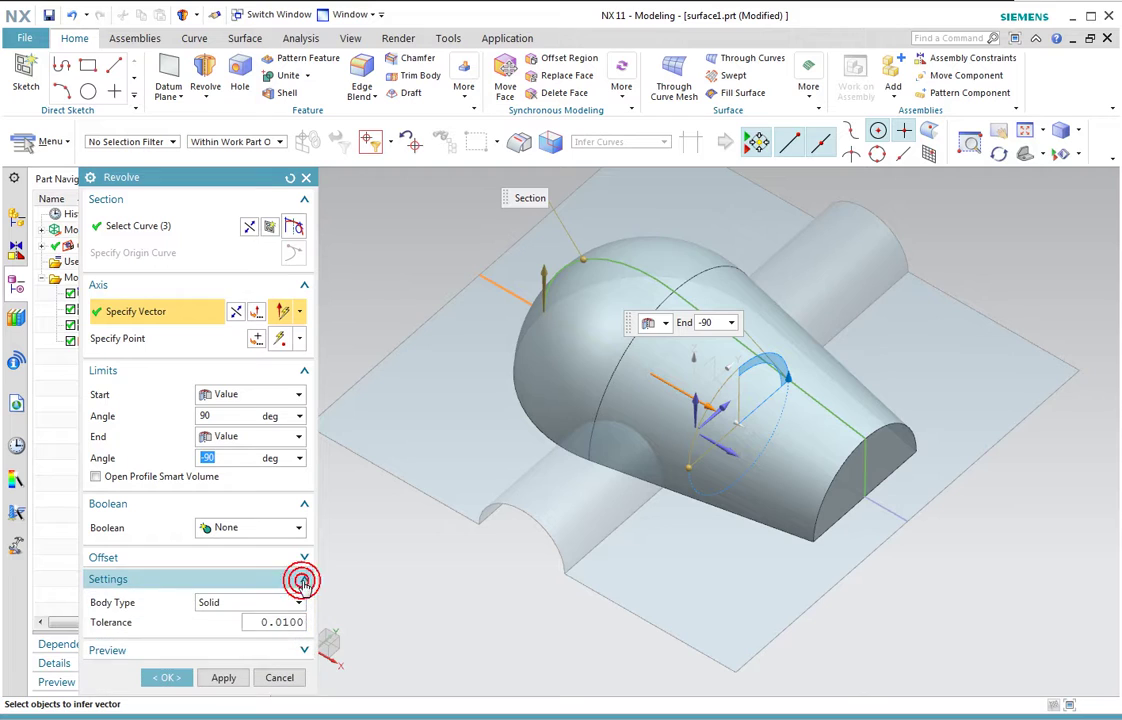
left_click(300, 603)
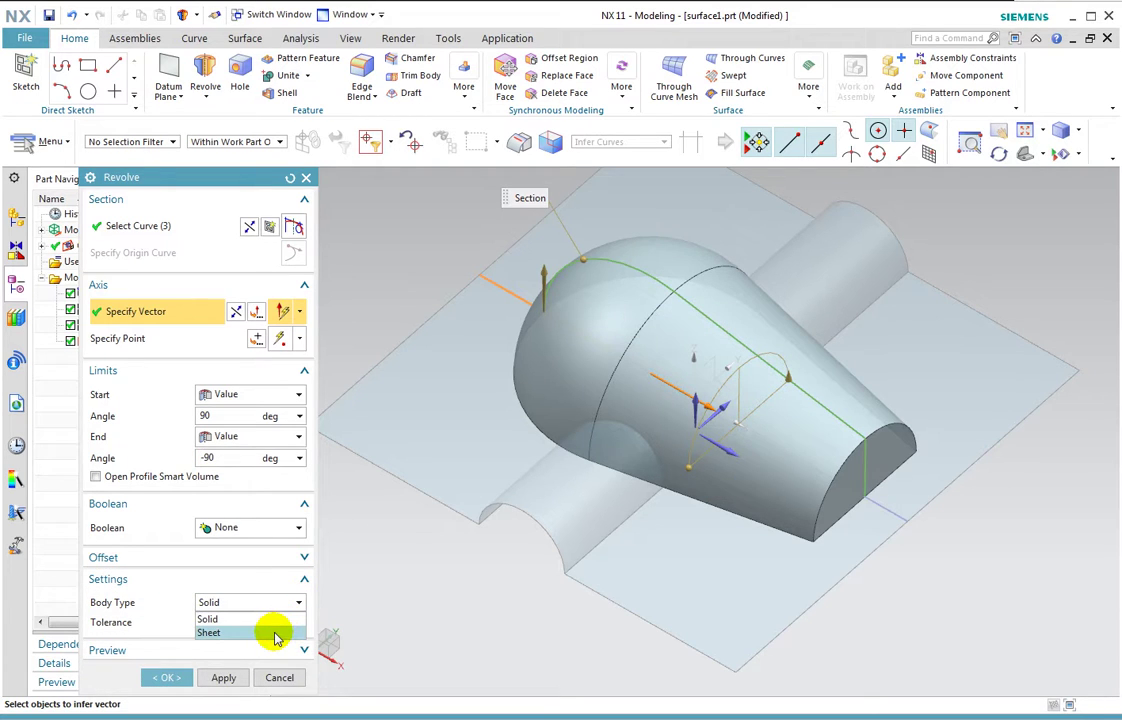
left_click(277, 633)
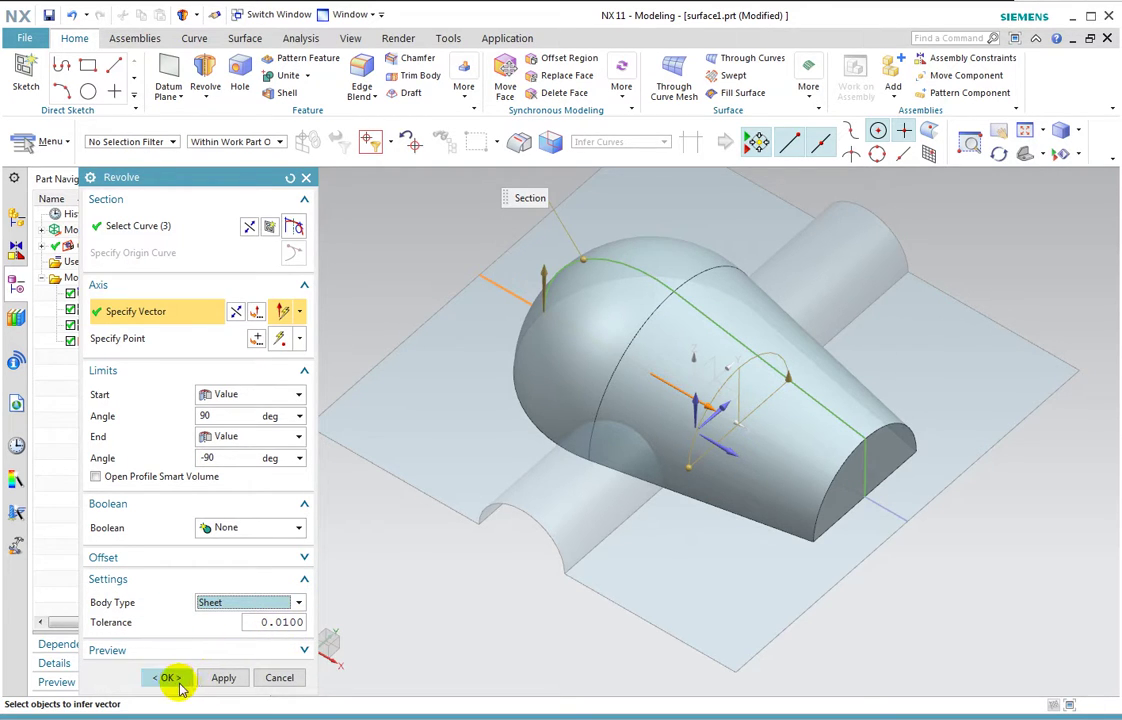
left_click(172, 678)
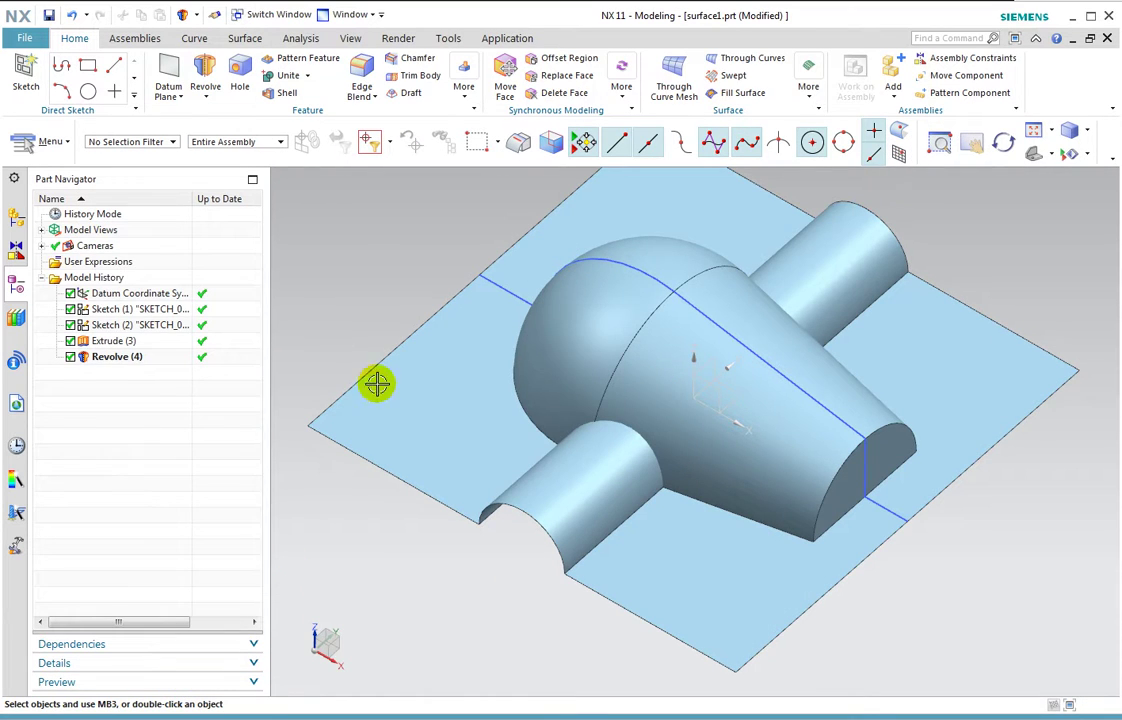
Step: Set the revolved bump's display colour to Green with Edit Object Display
left_click(352, 40)
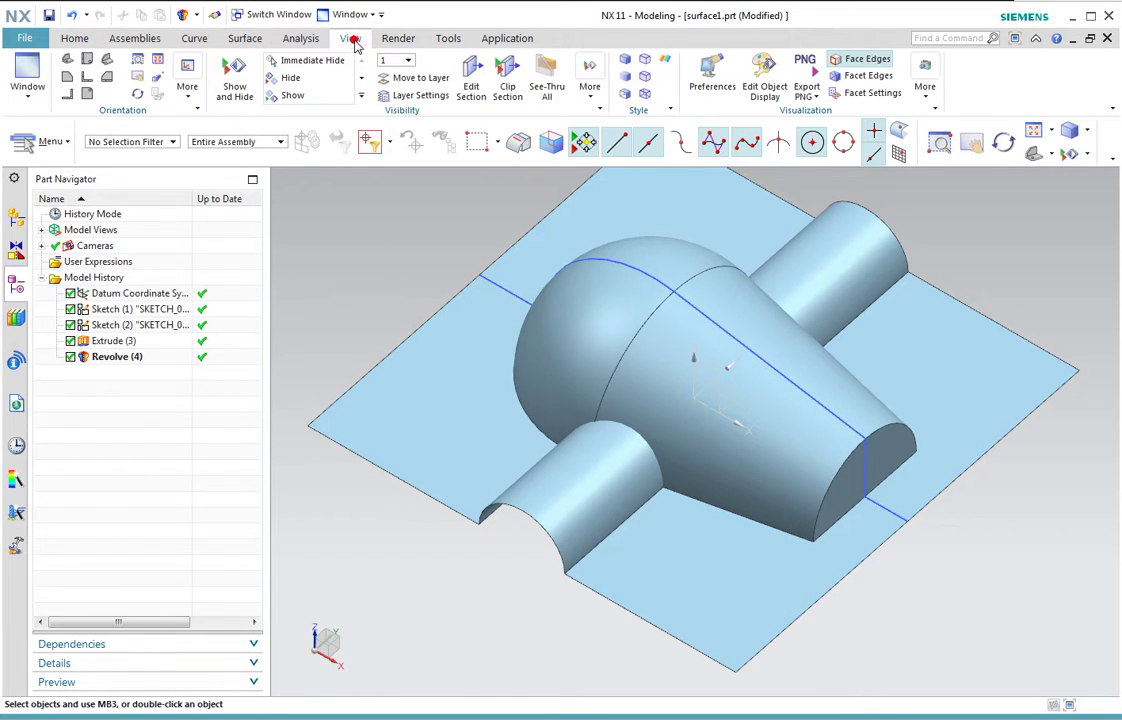
left_click(758, 76)
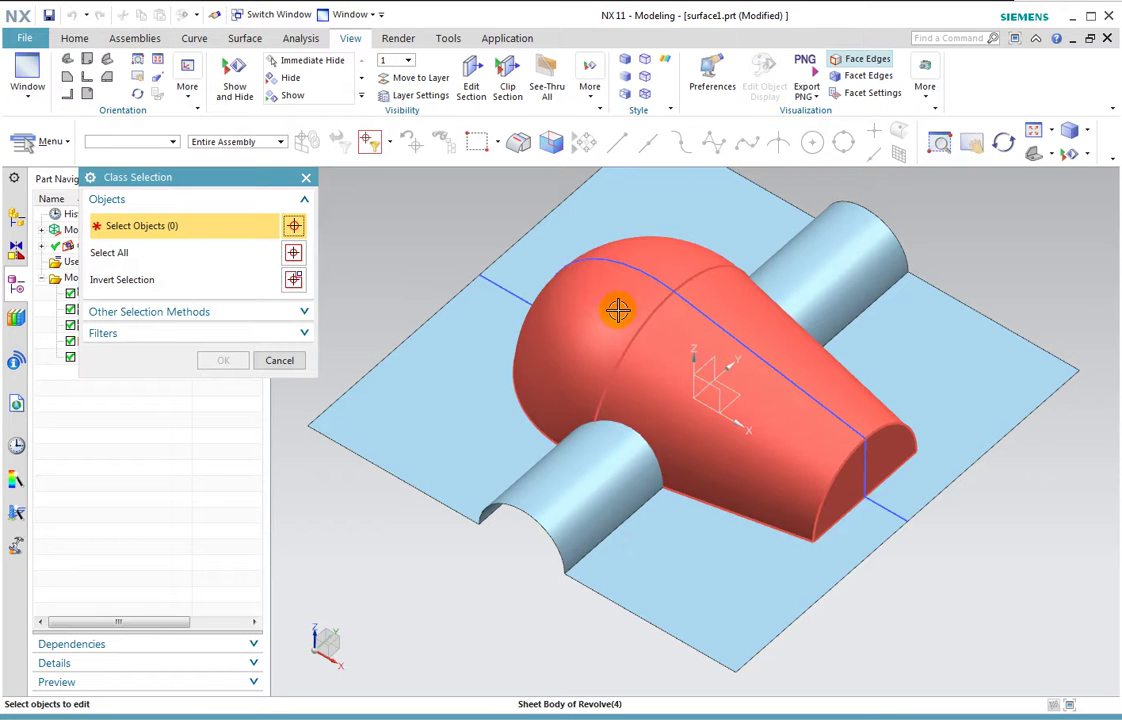
left_click(617, 310)
left_click(228, 357)
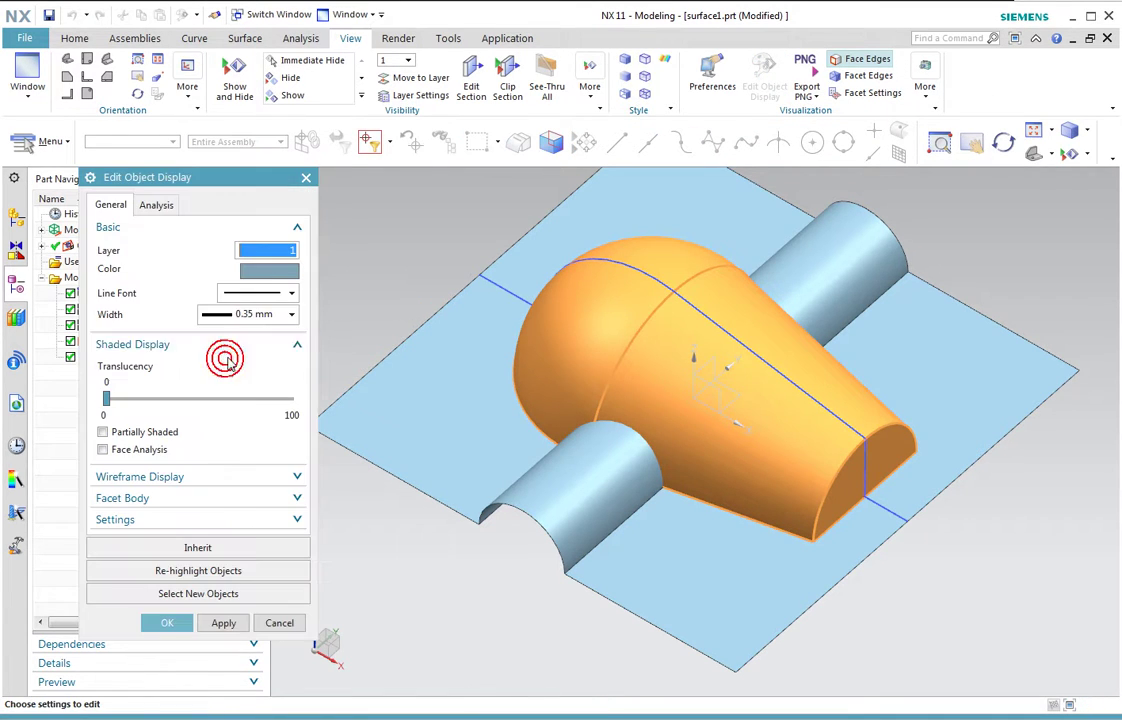
left_click(268, 272)
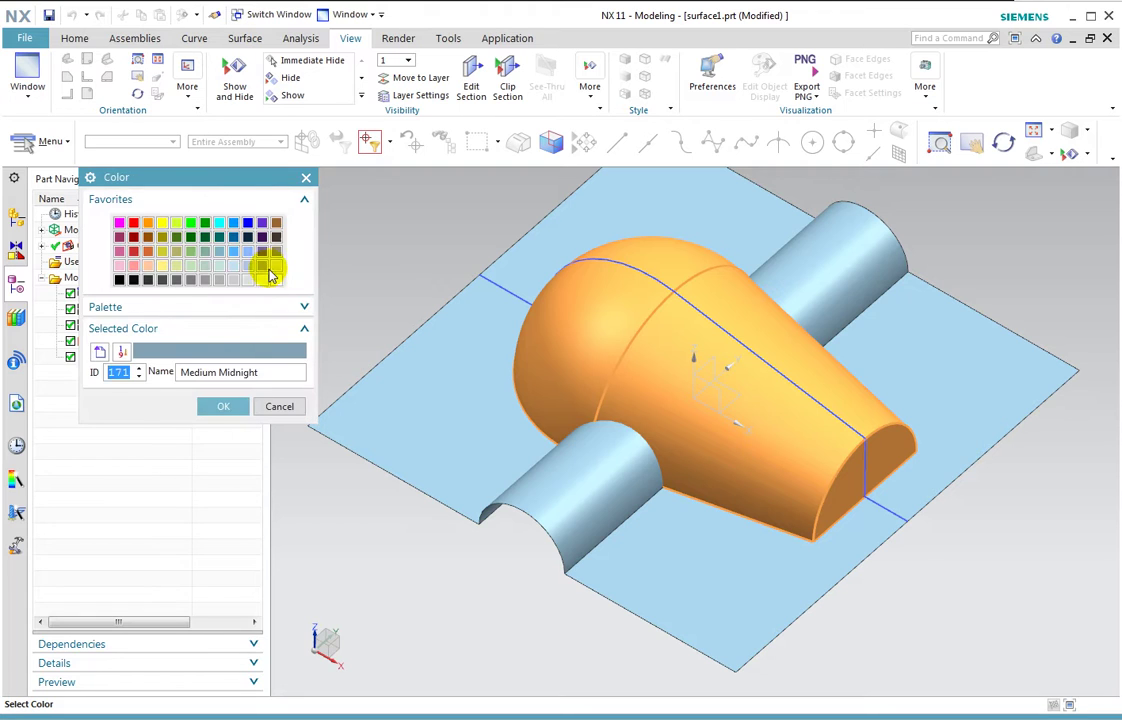
left_click(191, 223)
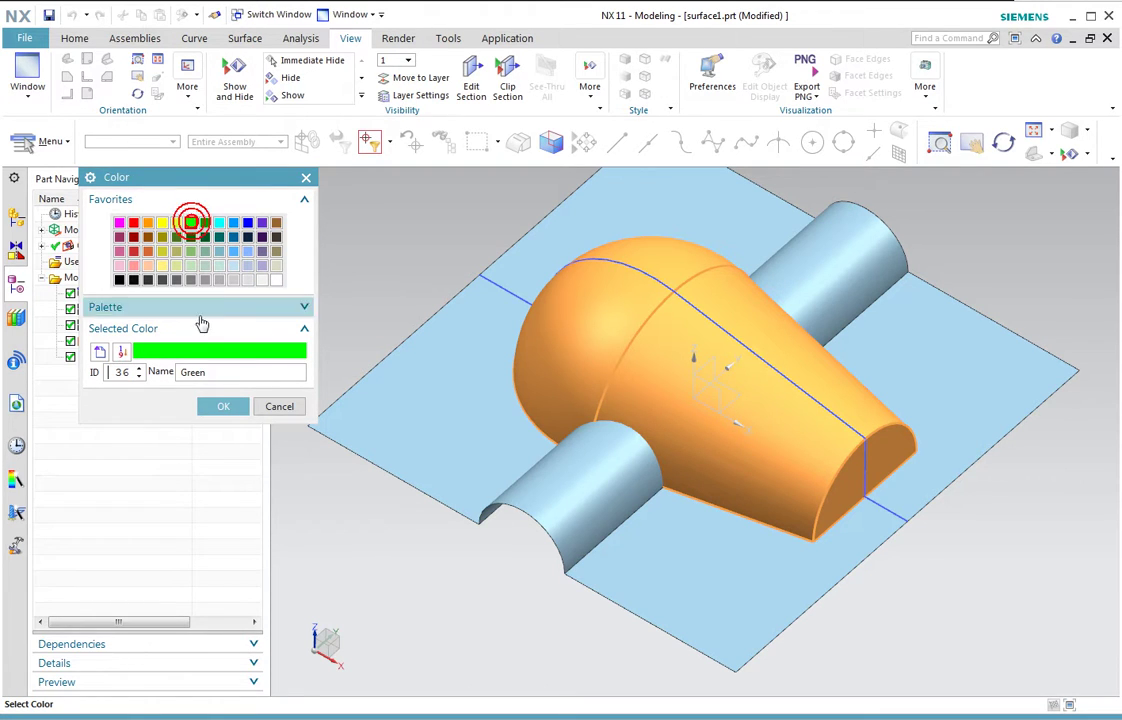
left_click(220, 405)
left_click(224, 620)
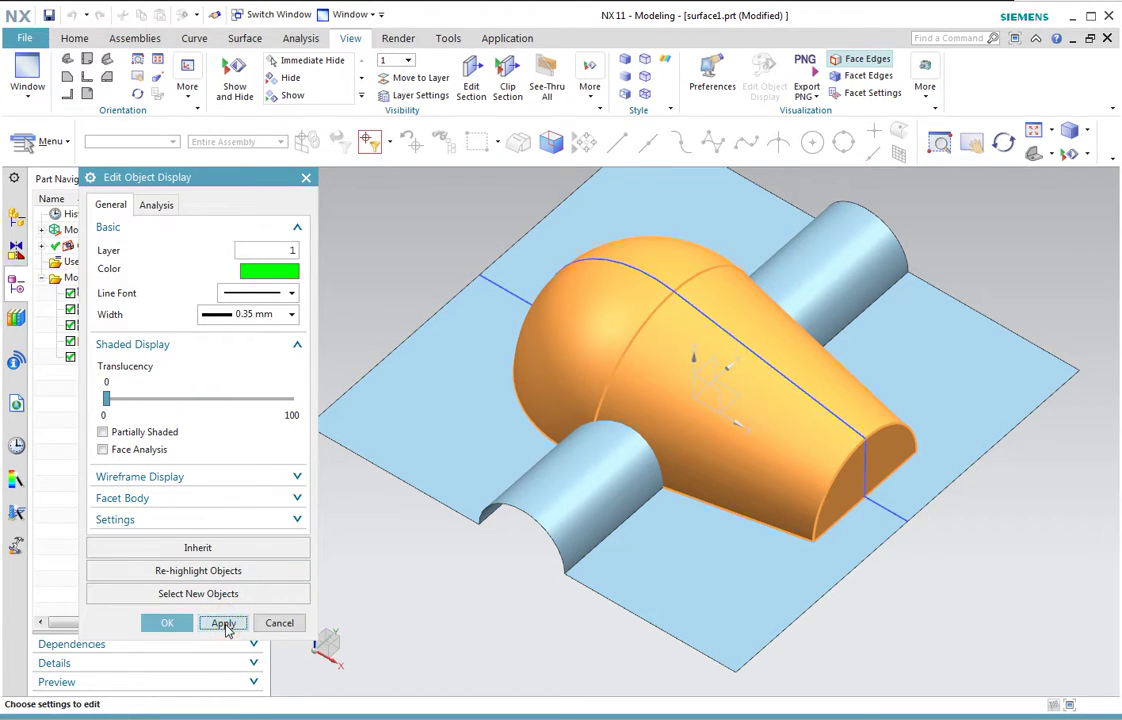
left_click(180, 622)
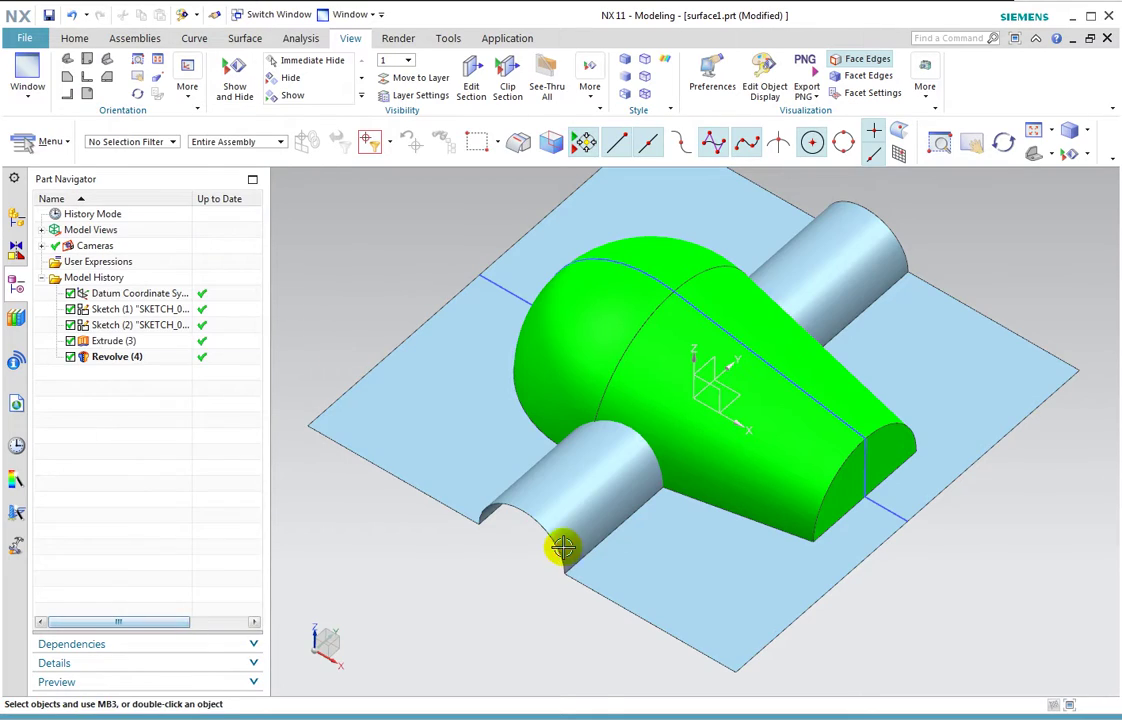
mouse_move(561, 543)
middle_mouse_down()
mouse_move(596, 335)
mouse_move(582, 516)
middle_mouse_up()
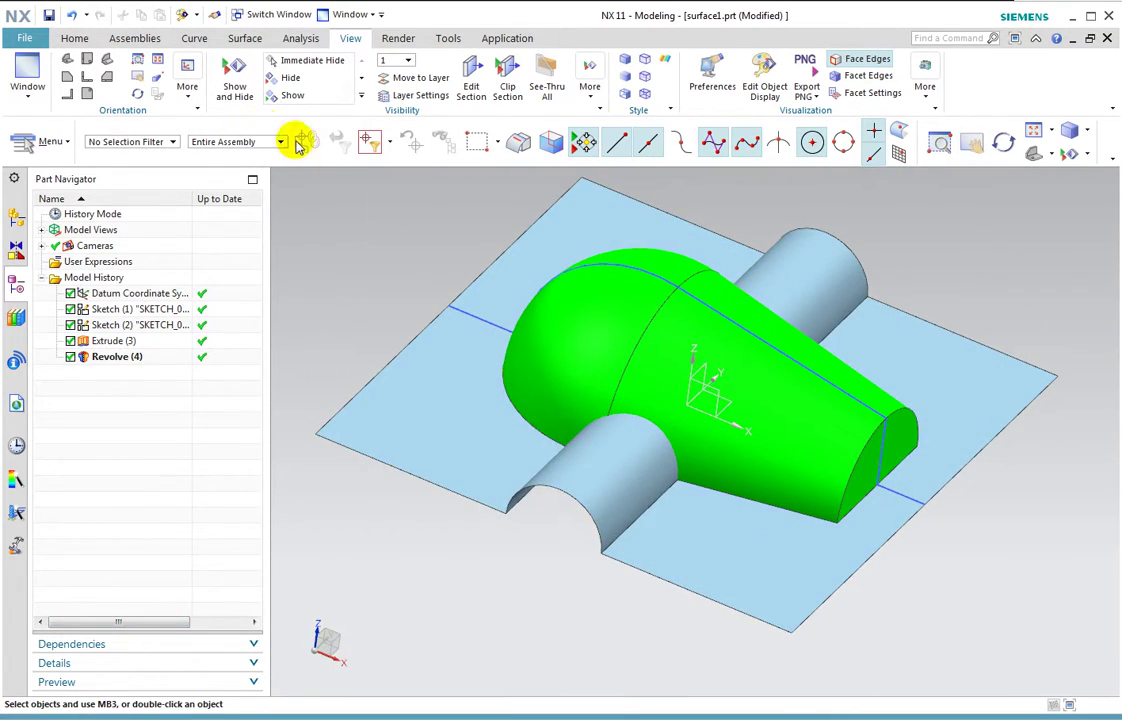
Step: Trim Sheet the grooved base sheet using the bump's faces as the trim boundary
left_click(62, 145)
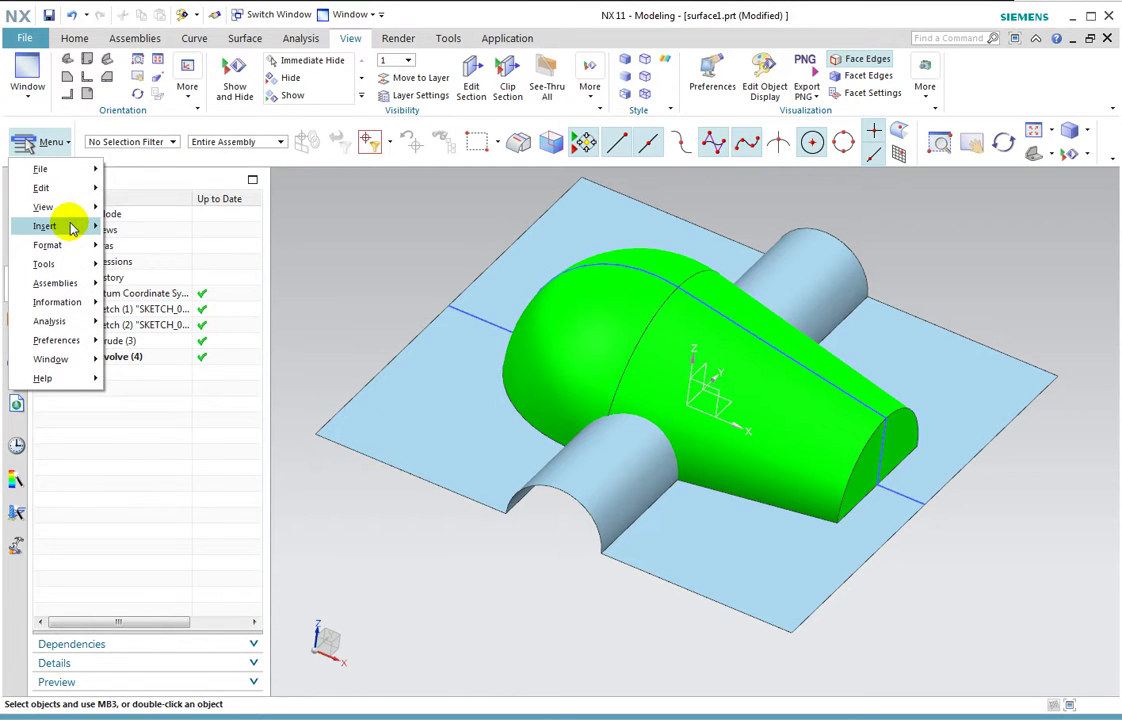
mouse_move(45, 226)
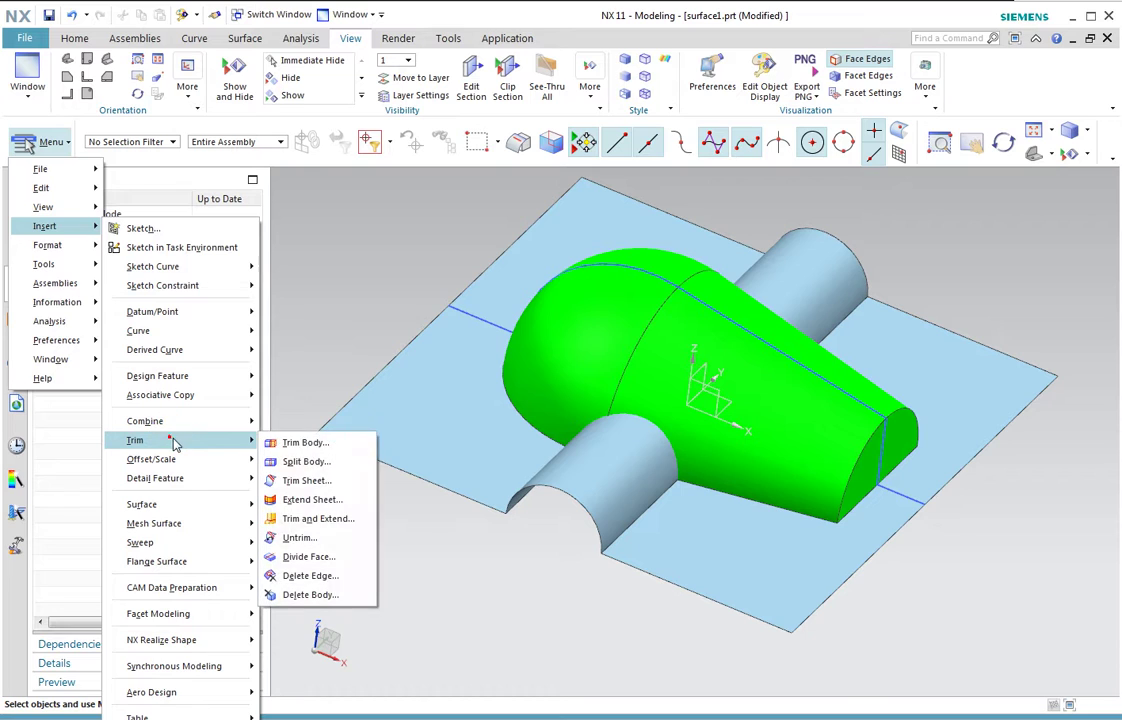
mouse_move(135, 440)
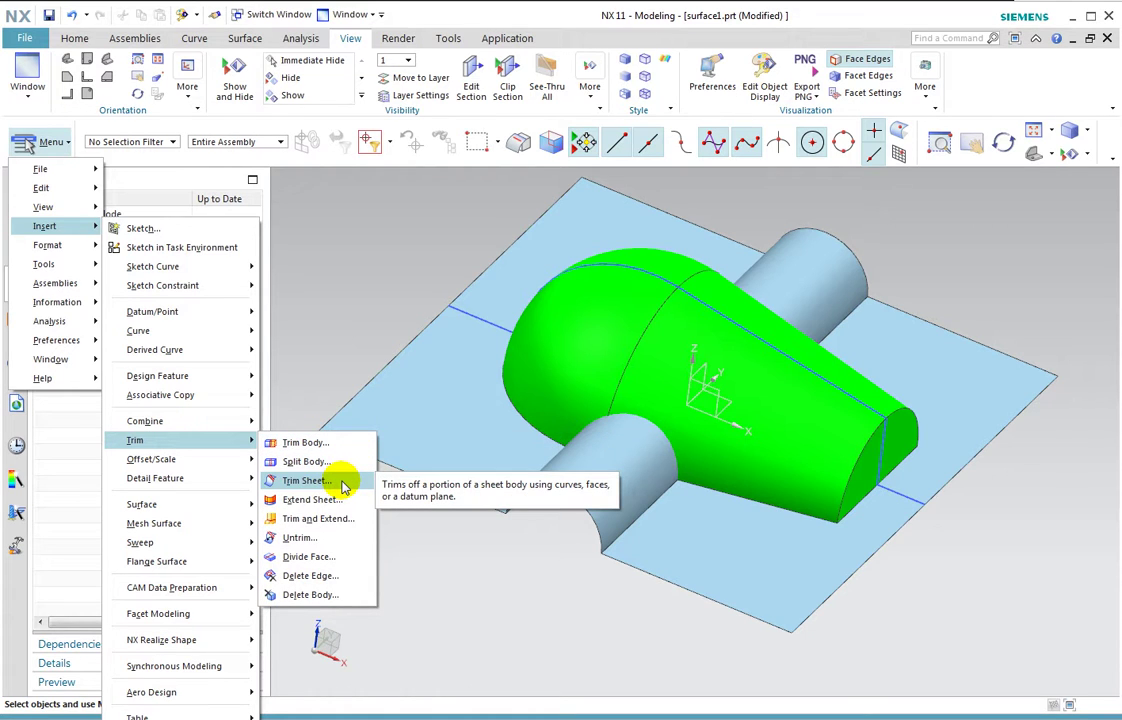
left_click(343, 487)
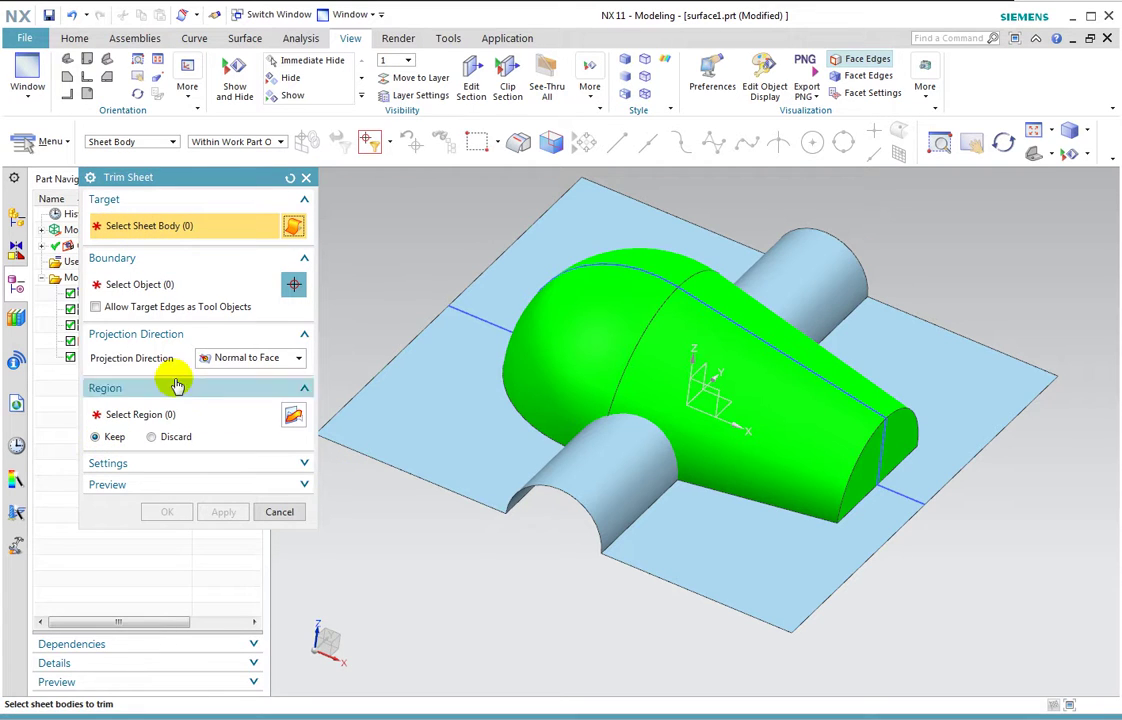
left_click(417, 397)
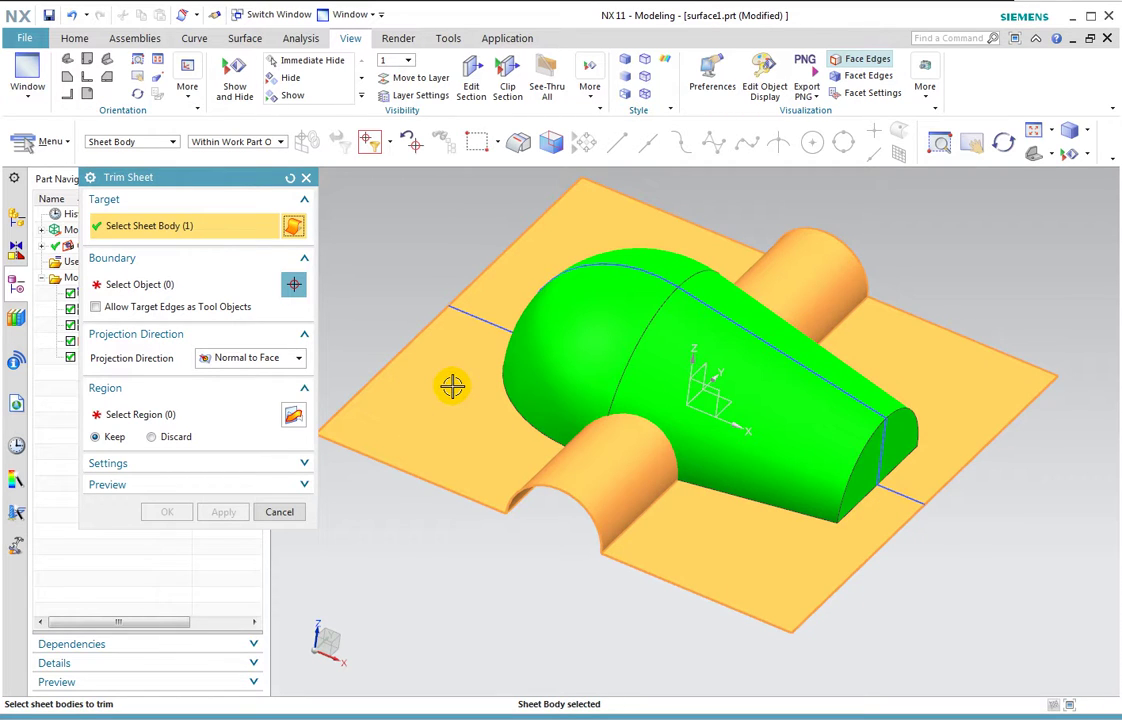
left_click(138, 287)
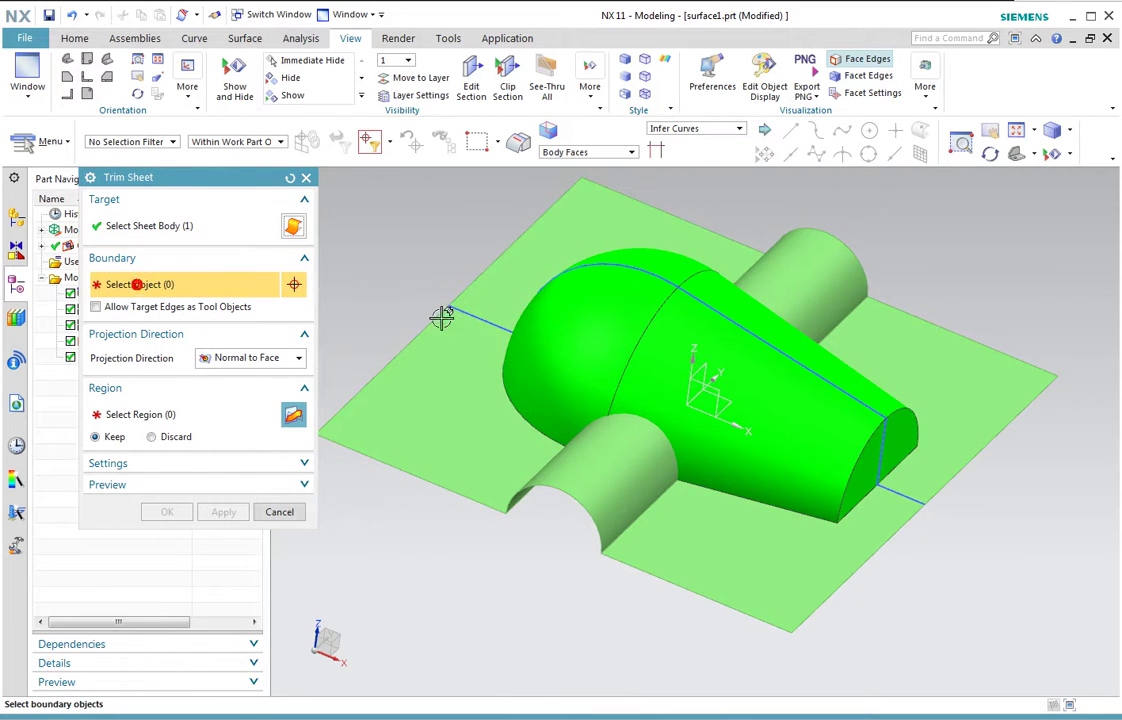
left_click(565, 347)
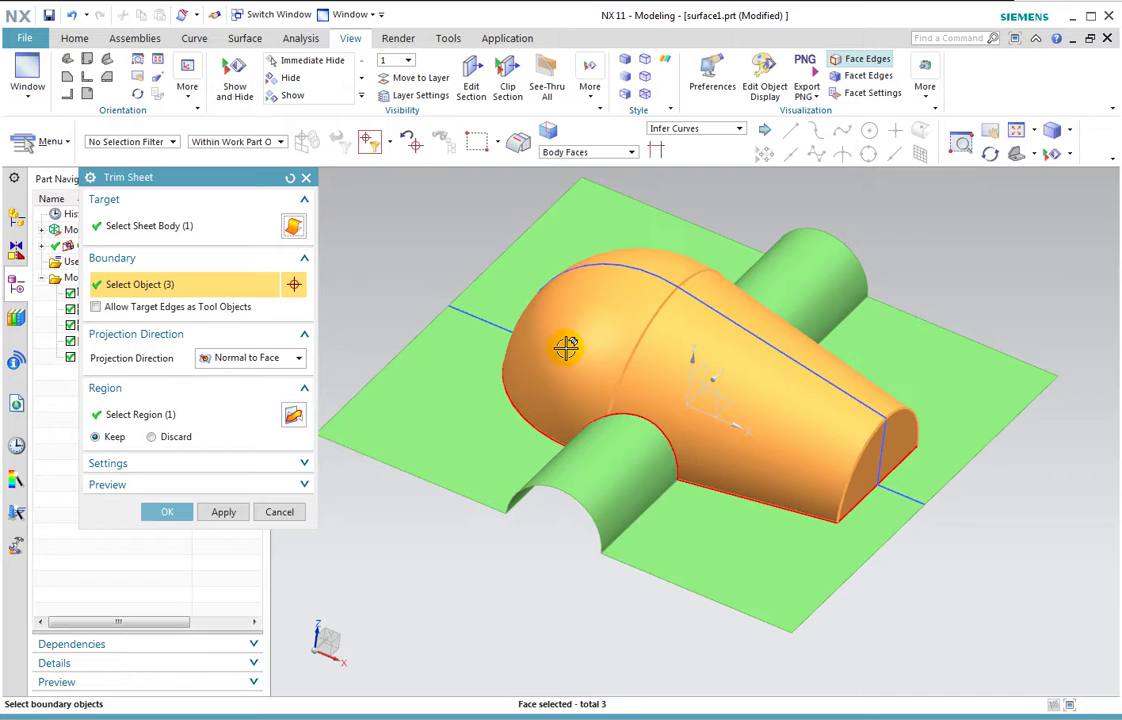
mouse_move(591, 358)
middle_mouse_down()
mouse_move(617, 230)
mouse_move(556, 245)
middle_mouse_up()
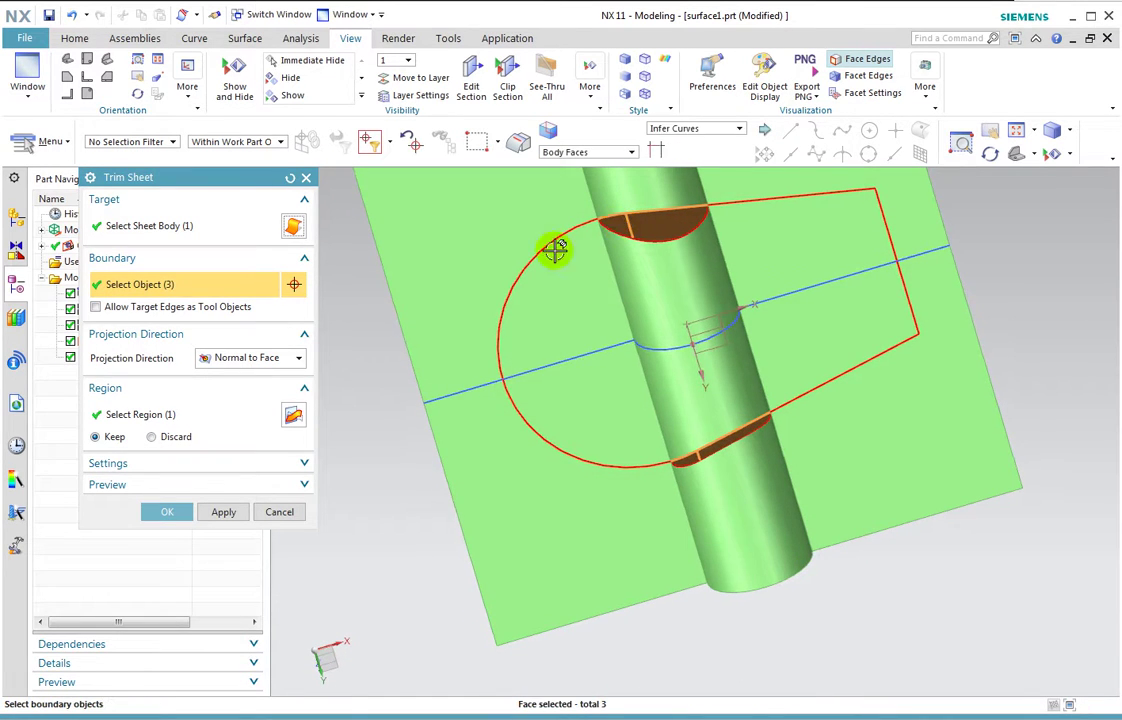
left_click(222, 511)
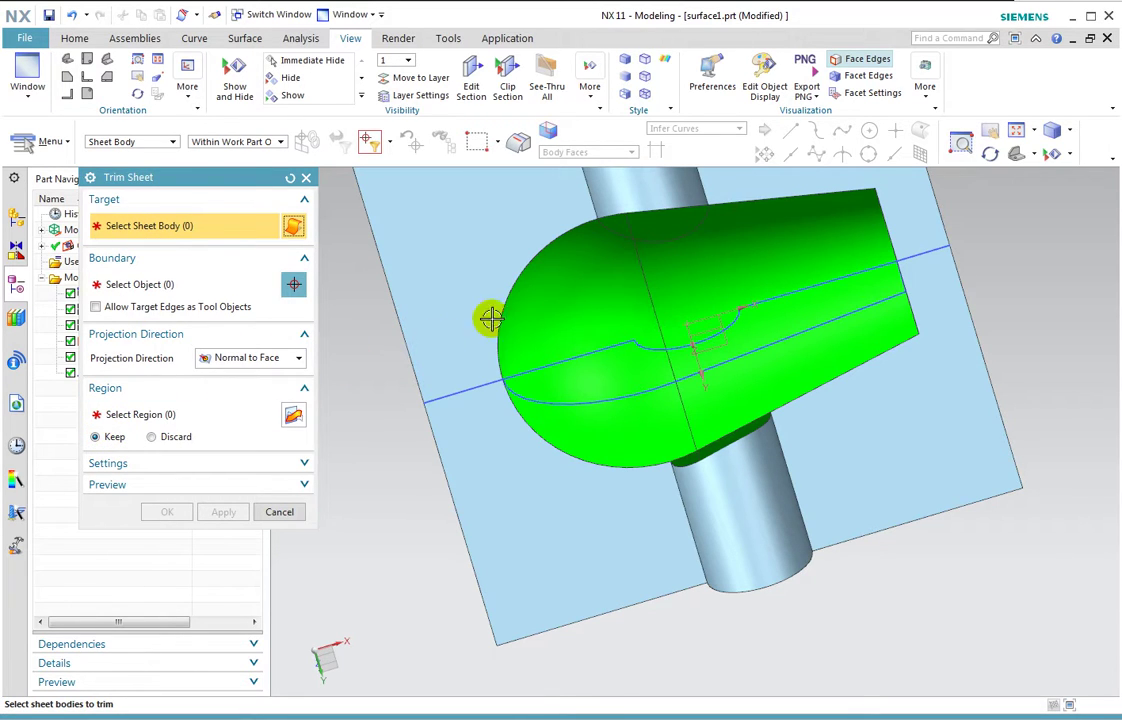
left_click(600, 292)
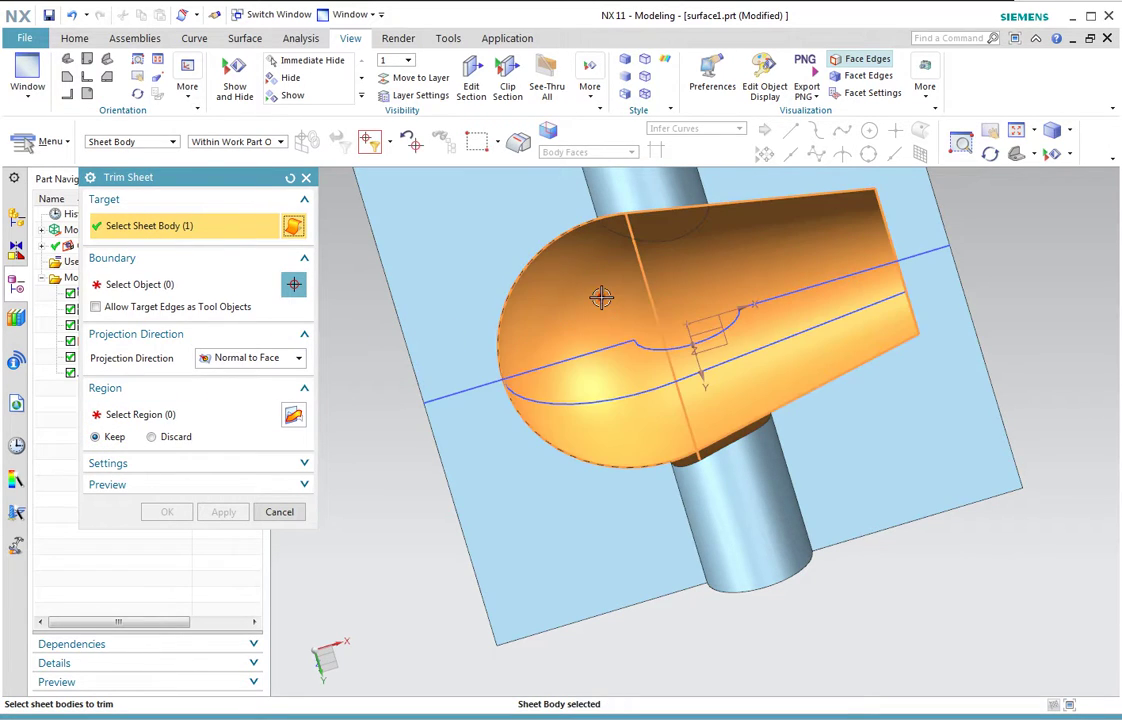
left_click(180, 288)
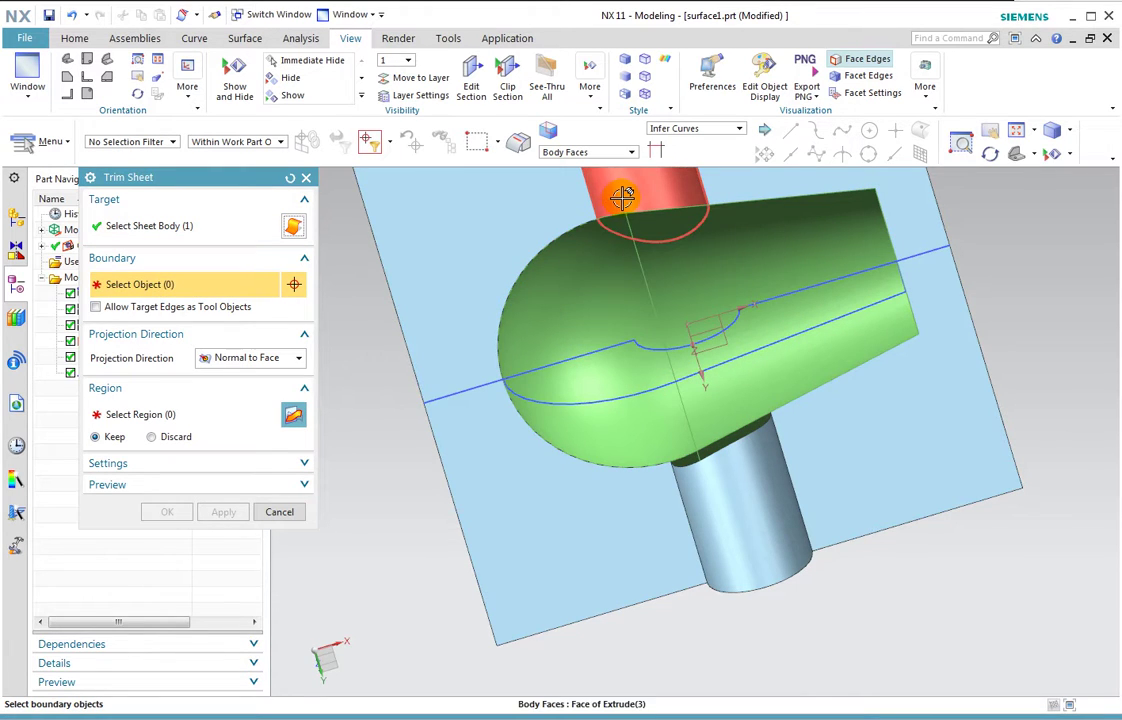
left_click(636, 202)
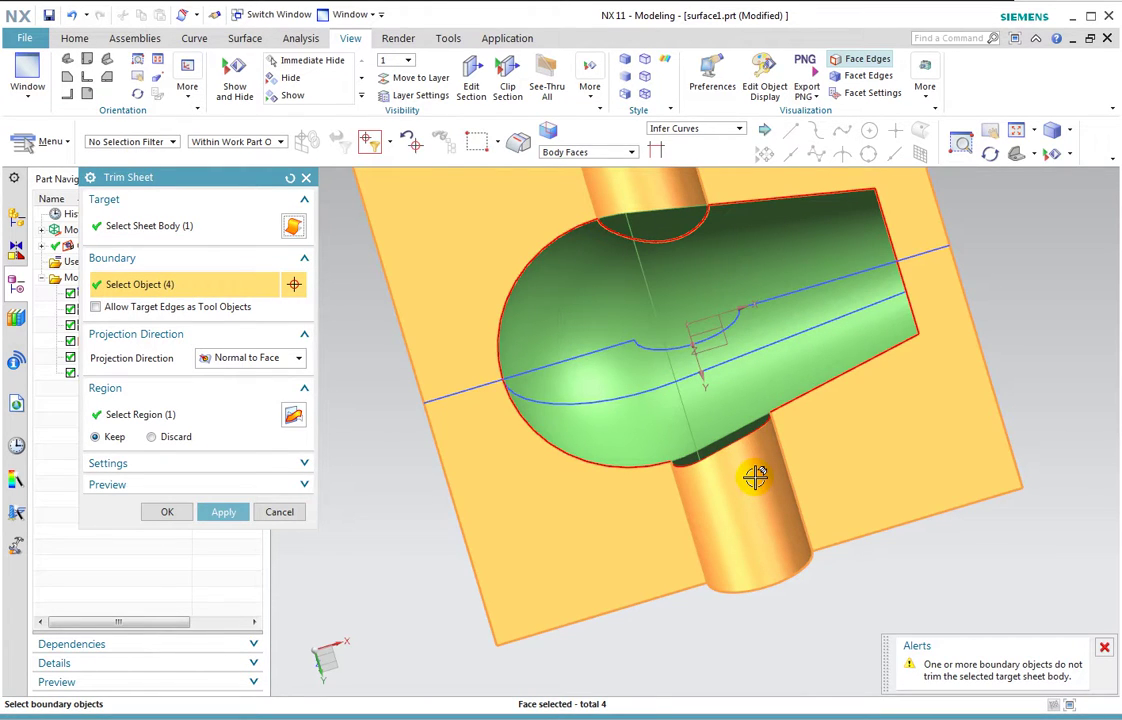
left_click(223, 511)
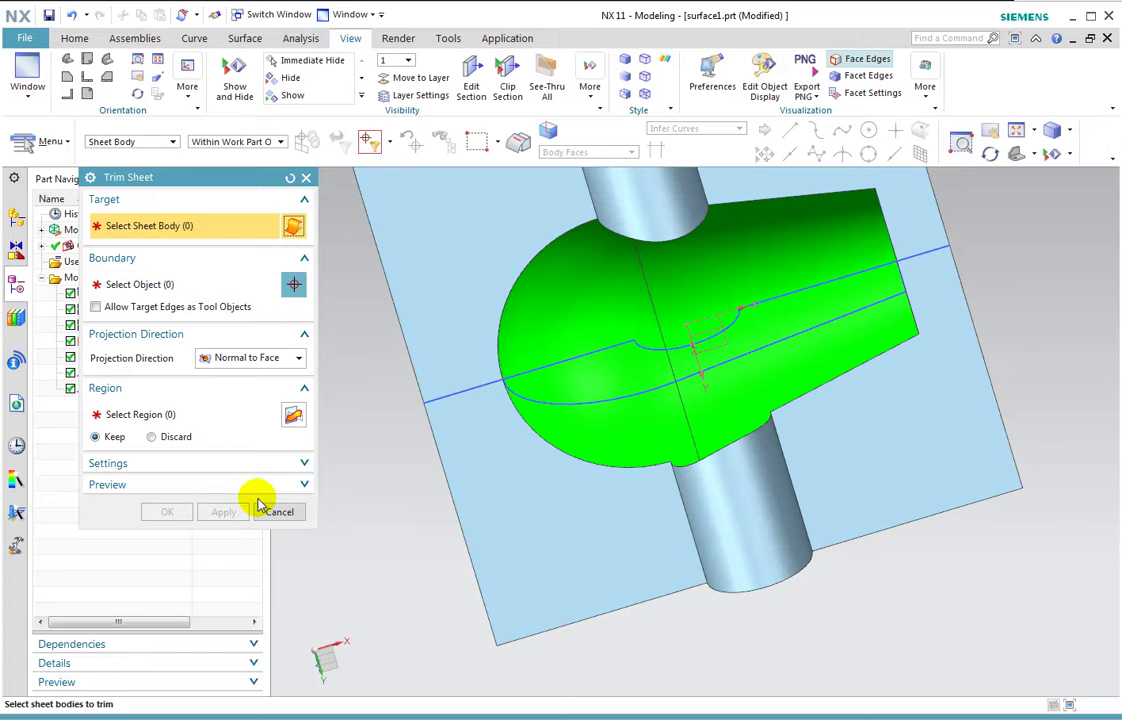
middle_click_drag(622, 296, 638, 399)
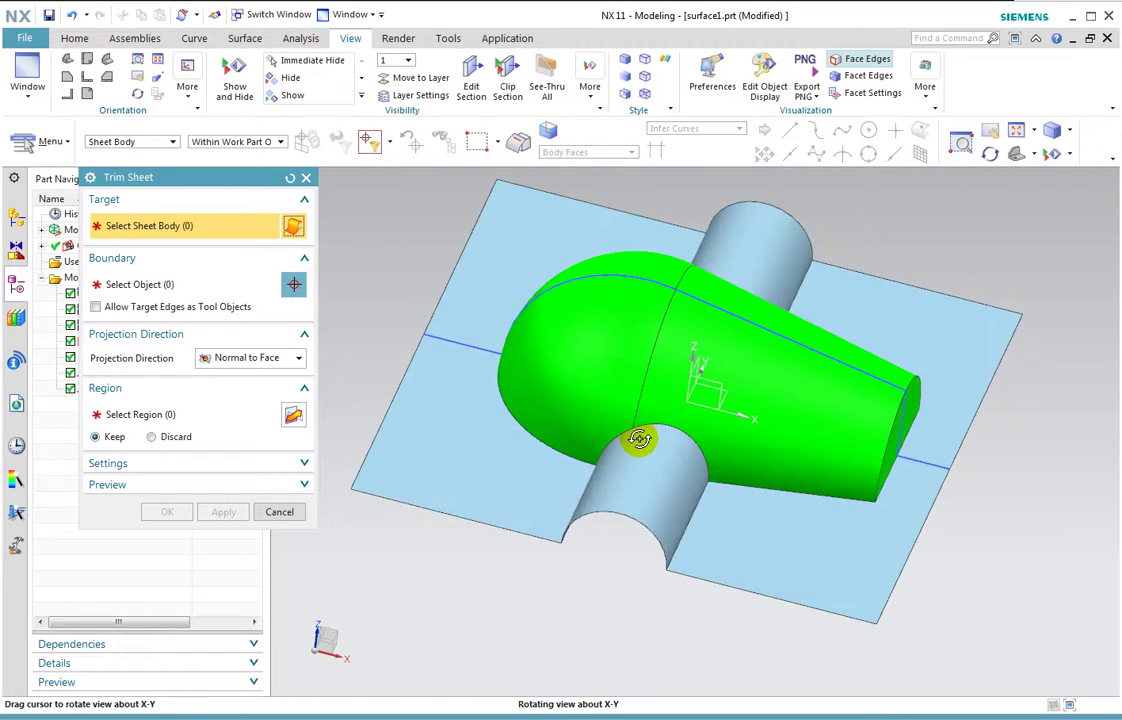
left_click(279, 511)
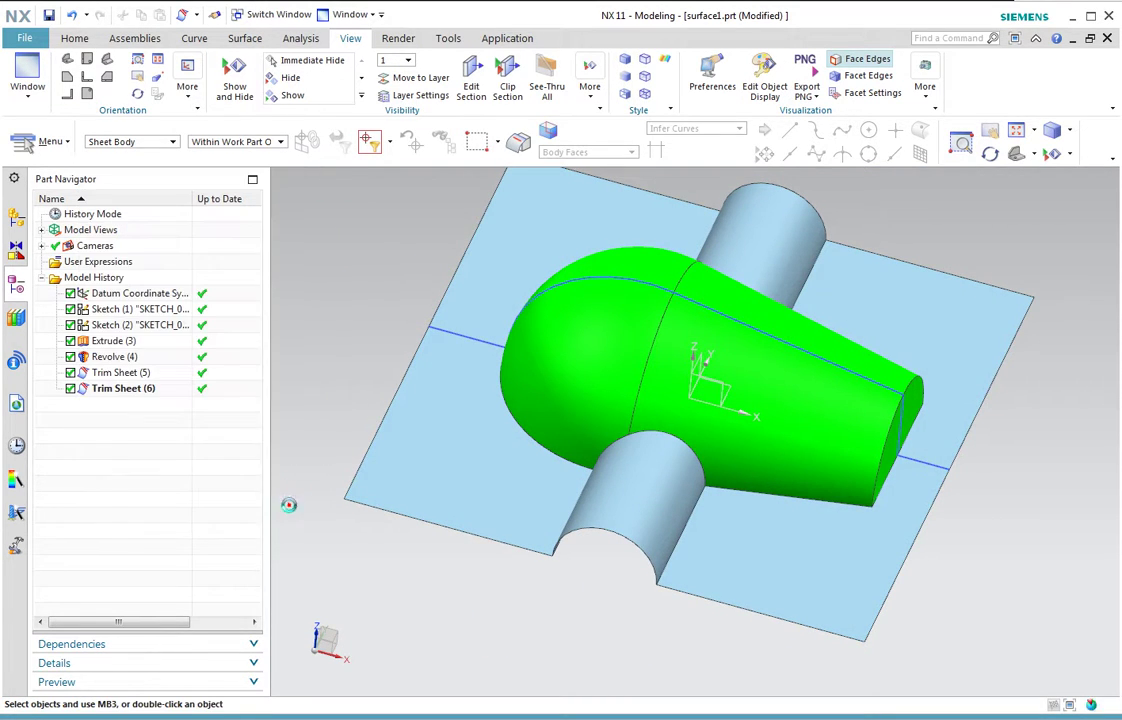
Step: Sew the green bump (target) and the trimmed grooved sheet (tool) into one body
left_click(63, 146)
mouse_move(45, 226)
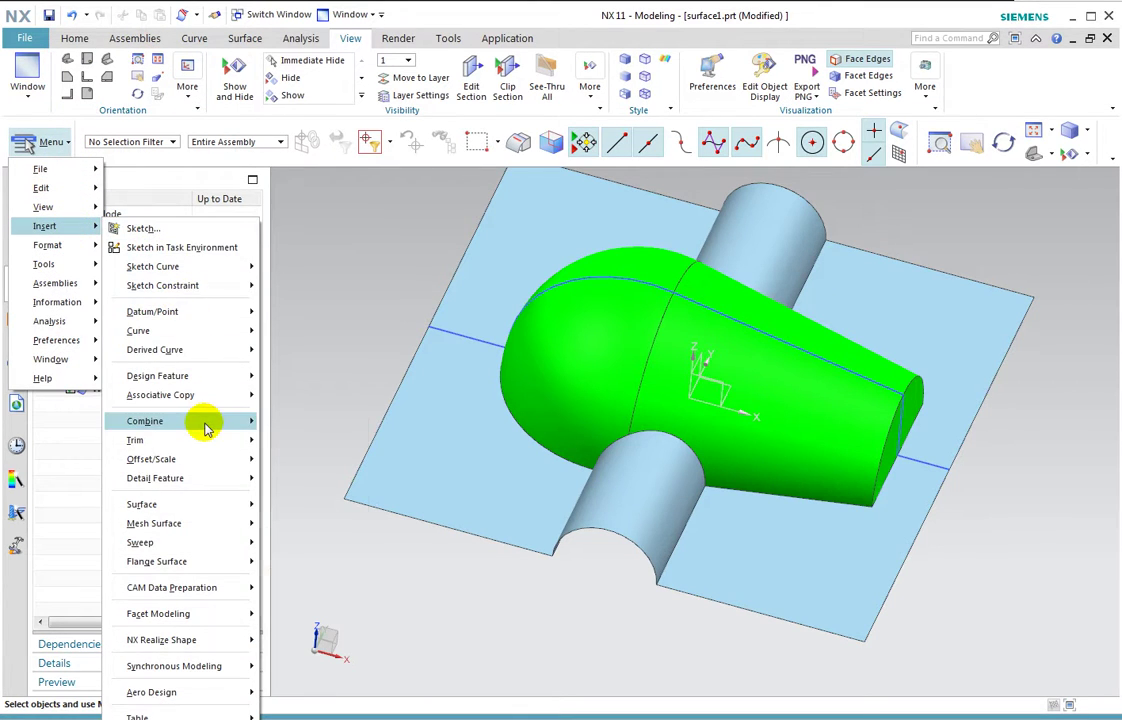
mouse_move(145, 421)
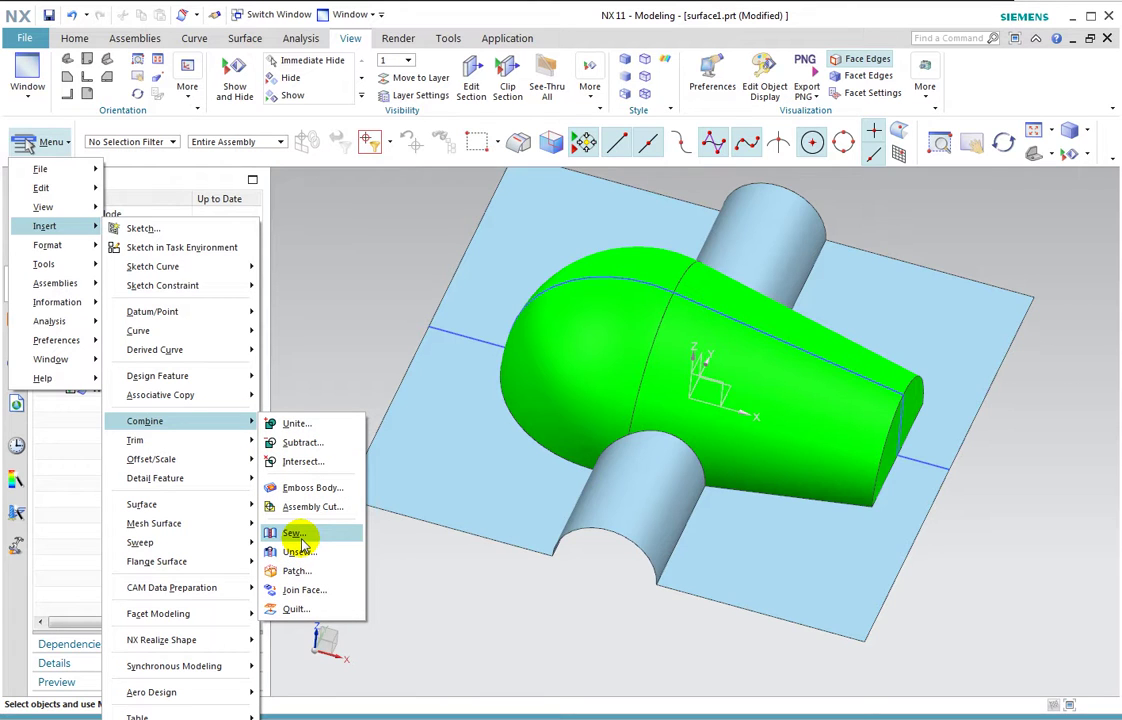
left_click(292, 533)
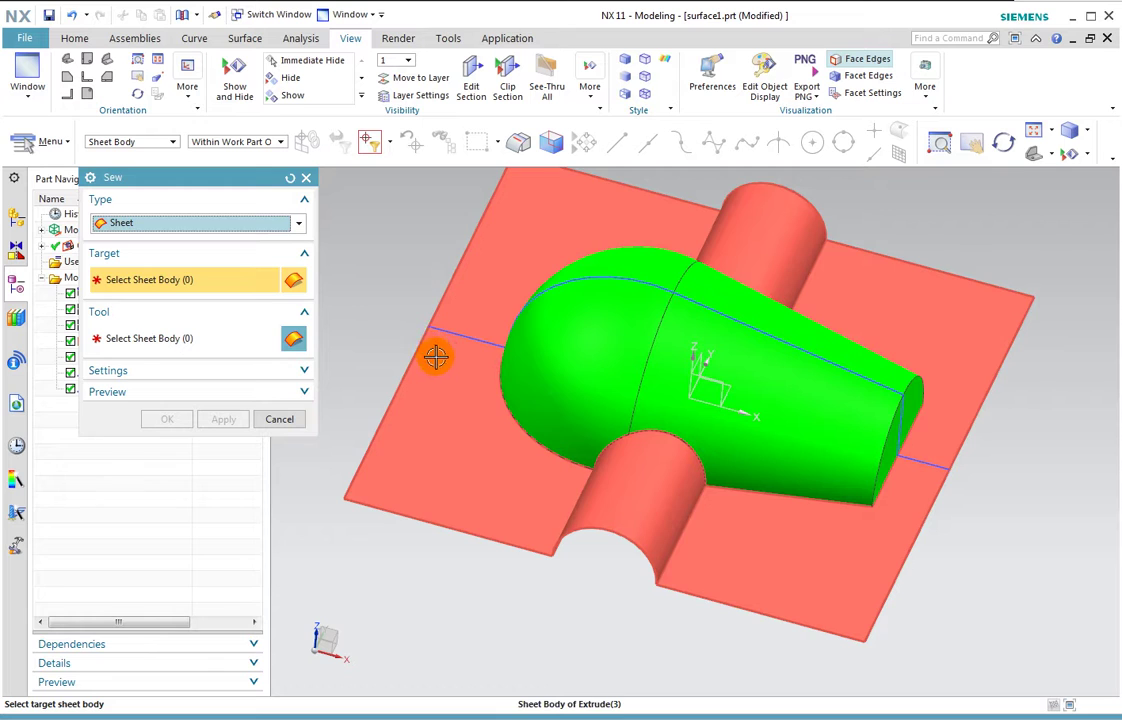
left_click(568, 373)
left_click(430, 460)
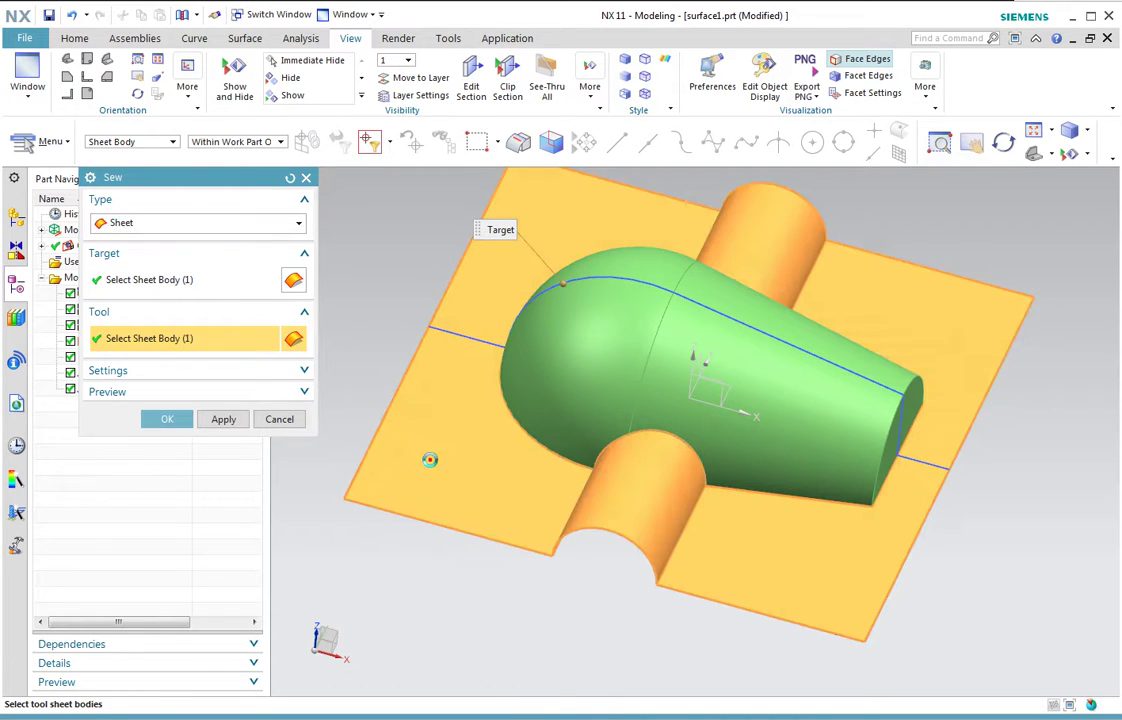
left_click(166, 424)
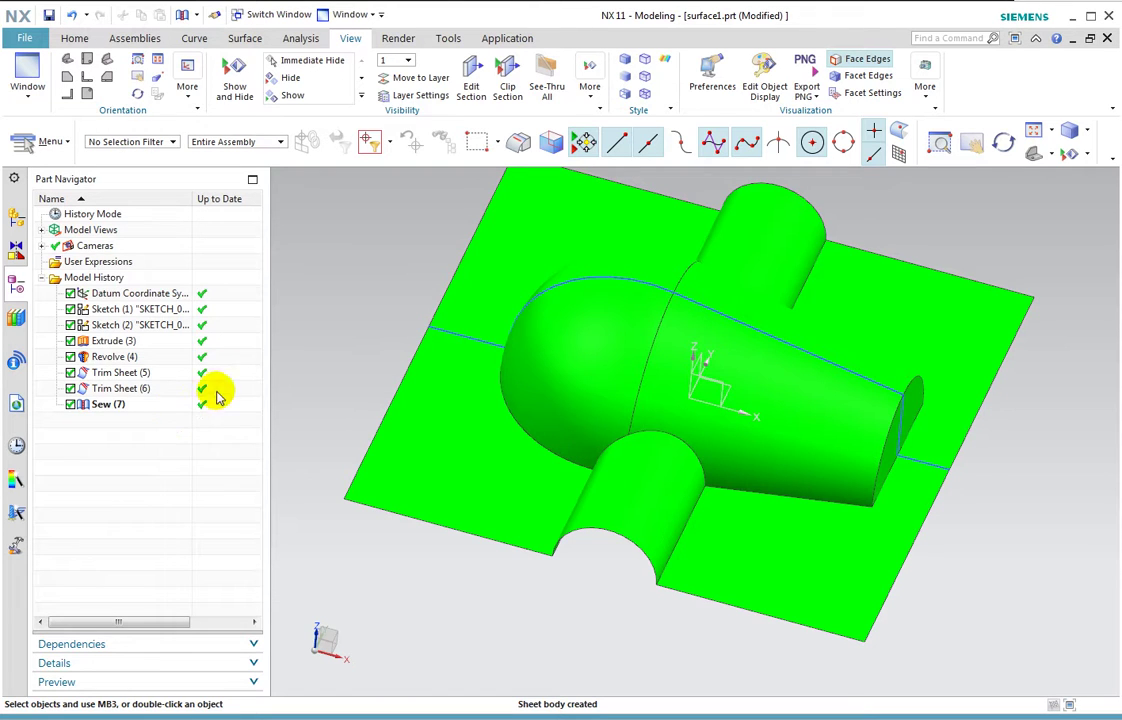
left_click(55, 142)
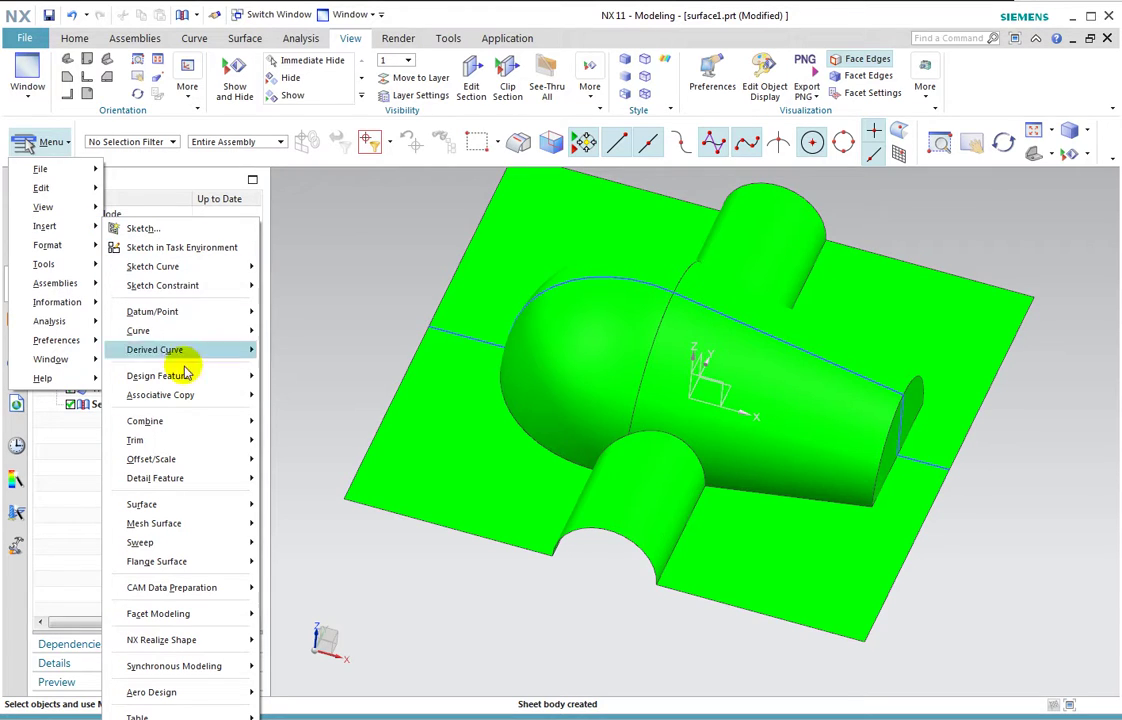
Step: Start a 5 mm Edge Blend on all edges of the lower and upper groove faces
left_click(206, 478)
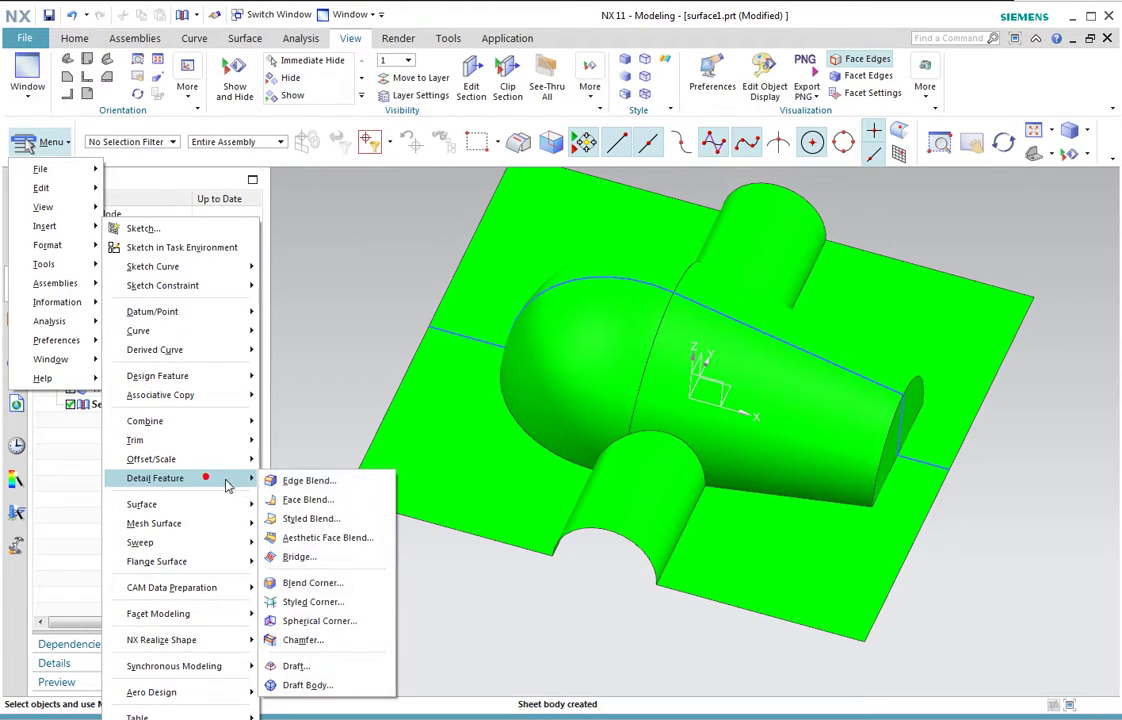
left_click(359, 485)
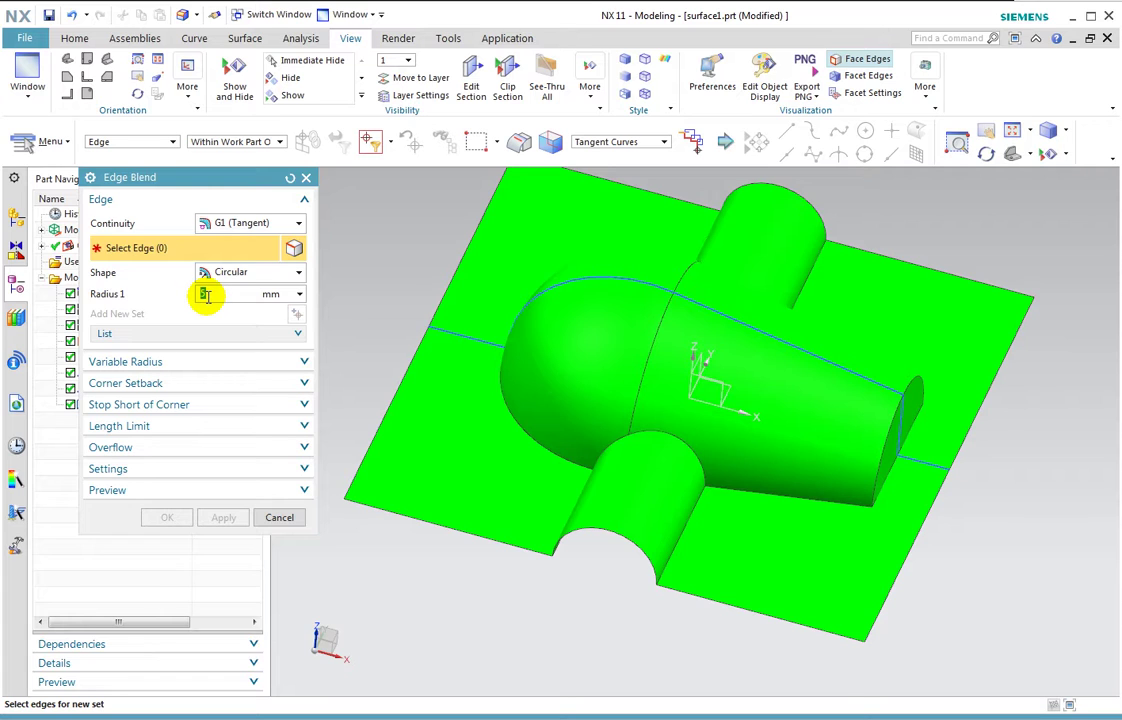
type("5")
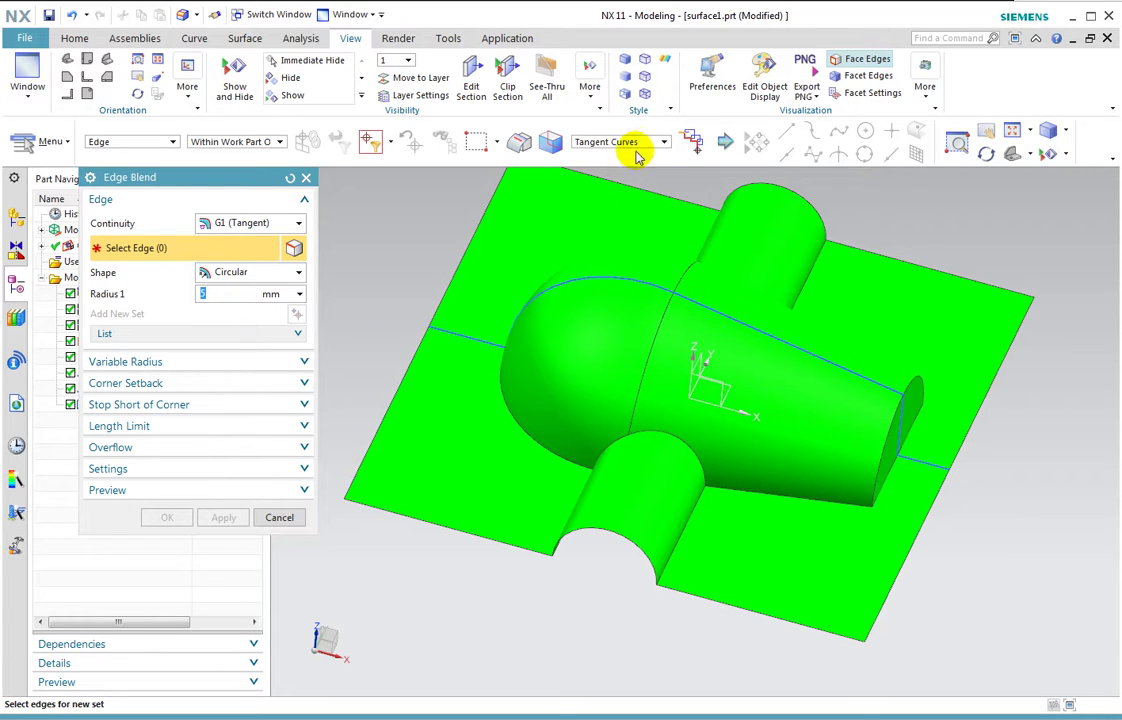
left_click(645, 148)
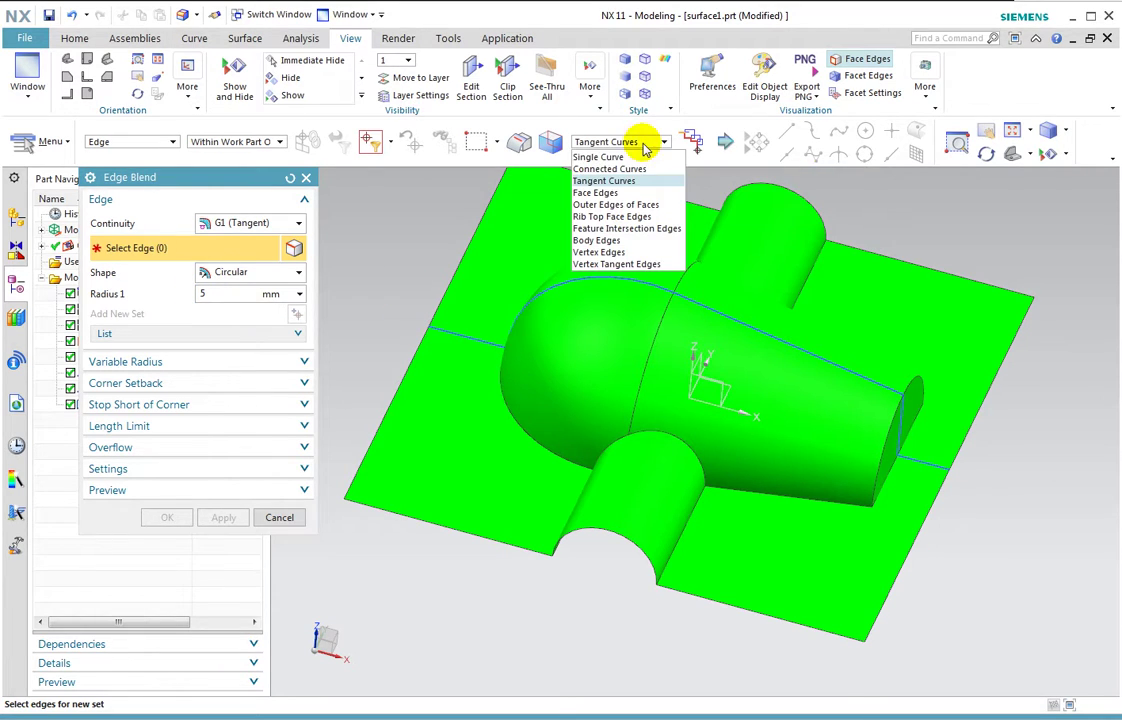
left_click(619, 192)
left_click(640, 478)
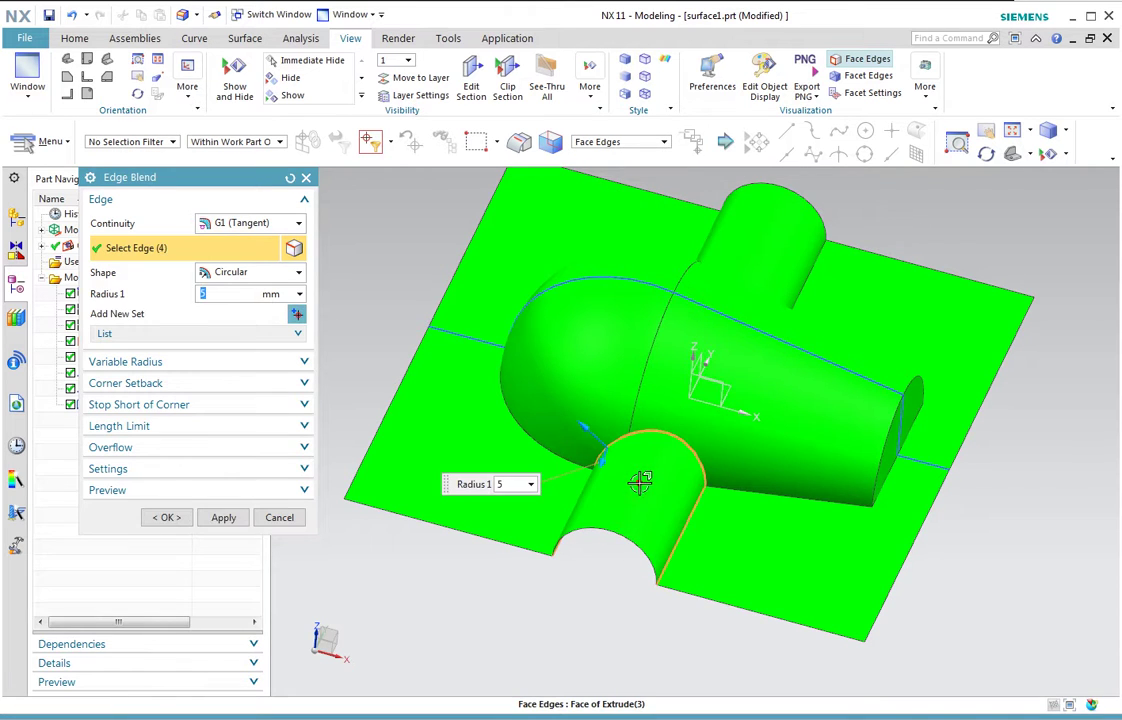
left_click(768, 245)
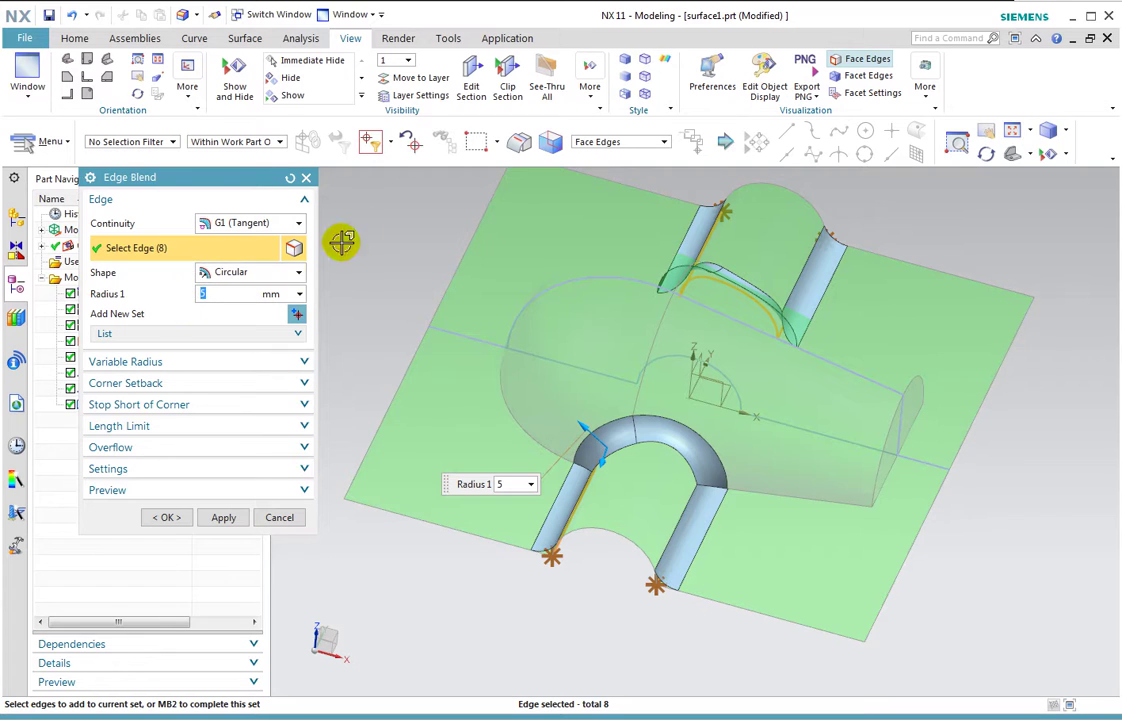
Step: Add the bump's curved base edge and remaining base edges singly, then create the blend
left_click(604, 142)
left_click(604, 158)
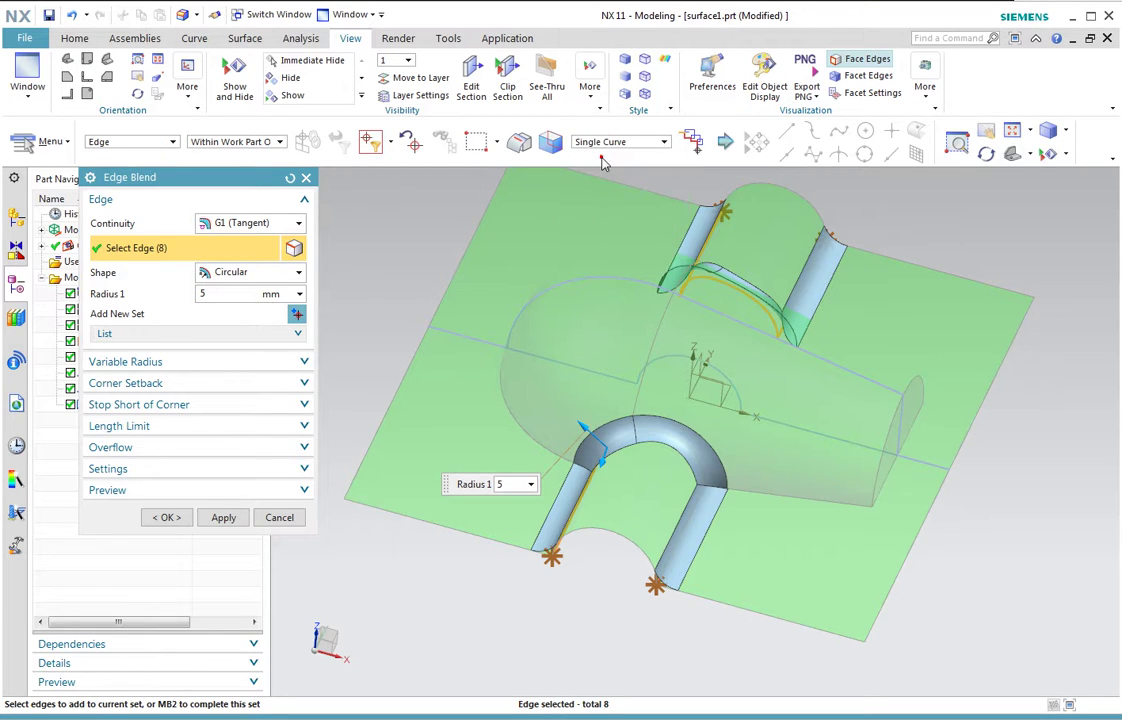
left_click(494, 360)
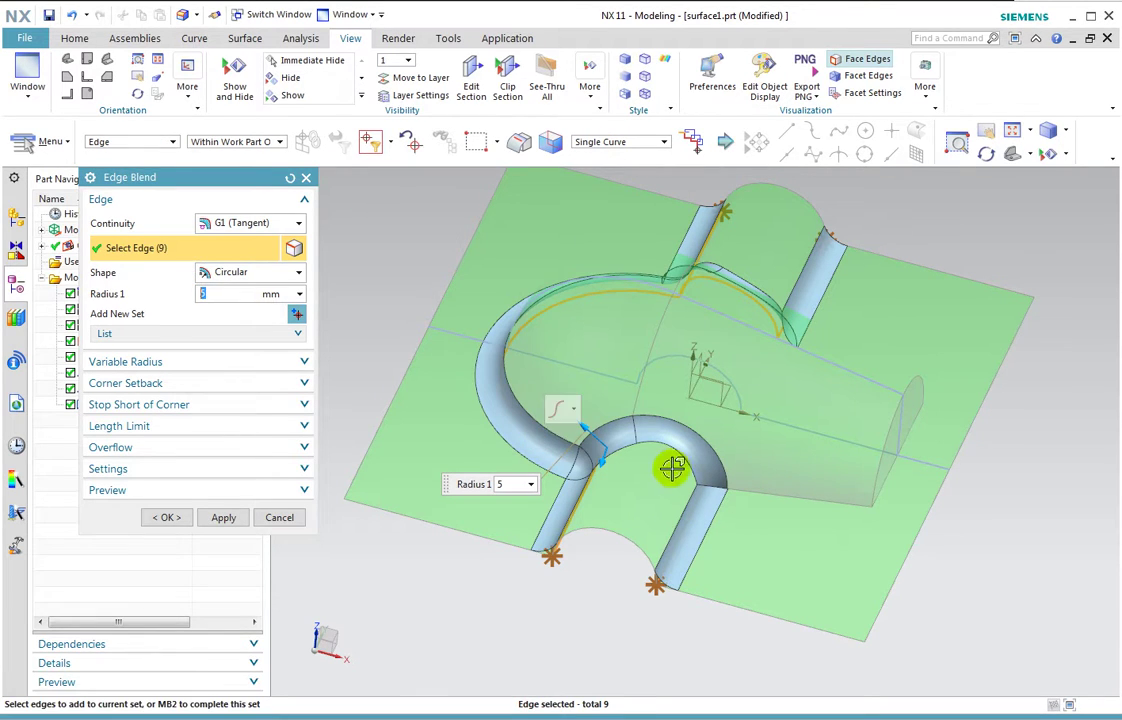
left_click(803, 483)
middle_click_drag(829, 351, 806, 396)
scroll(841, 356, "up", 3)
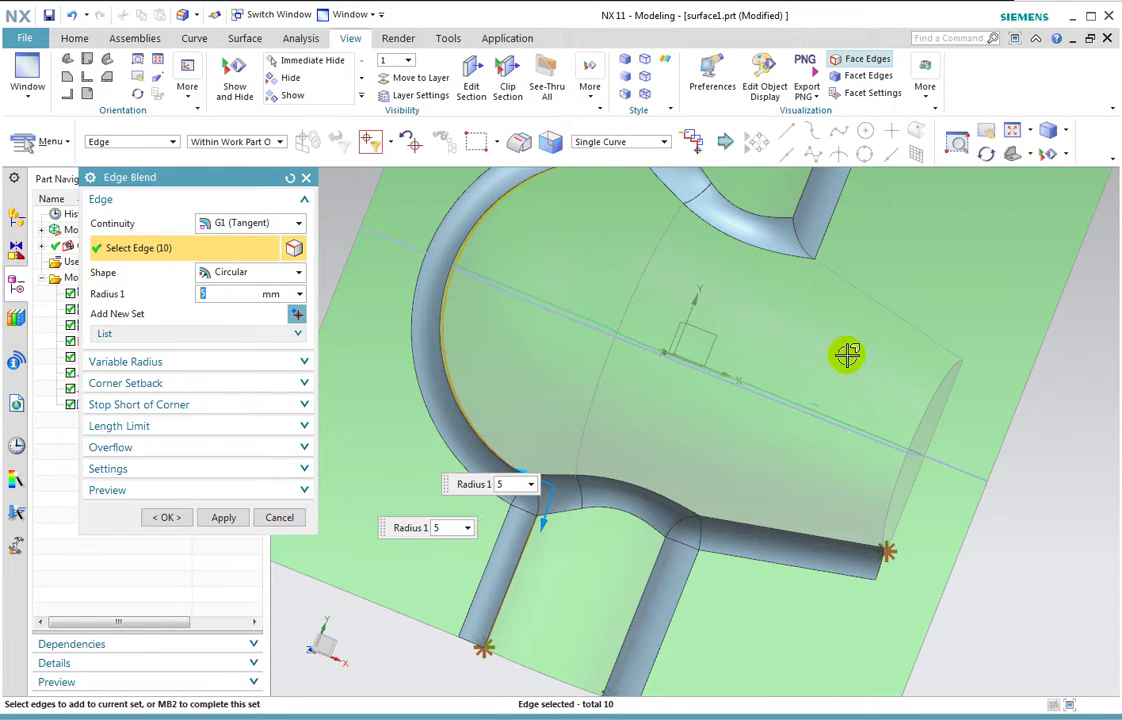
left_click(872, 303)
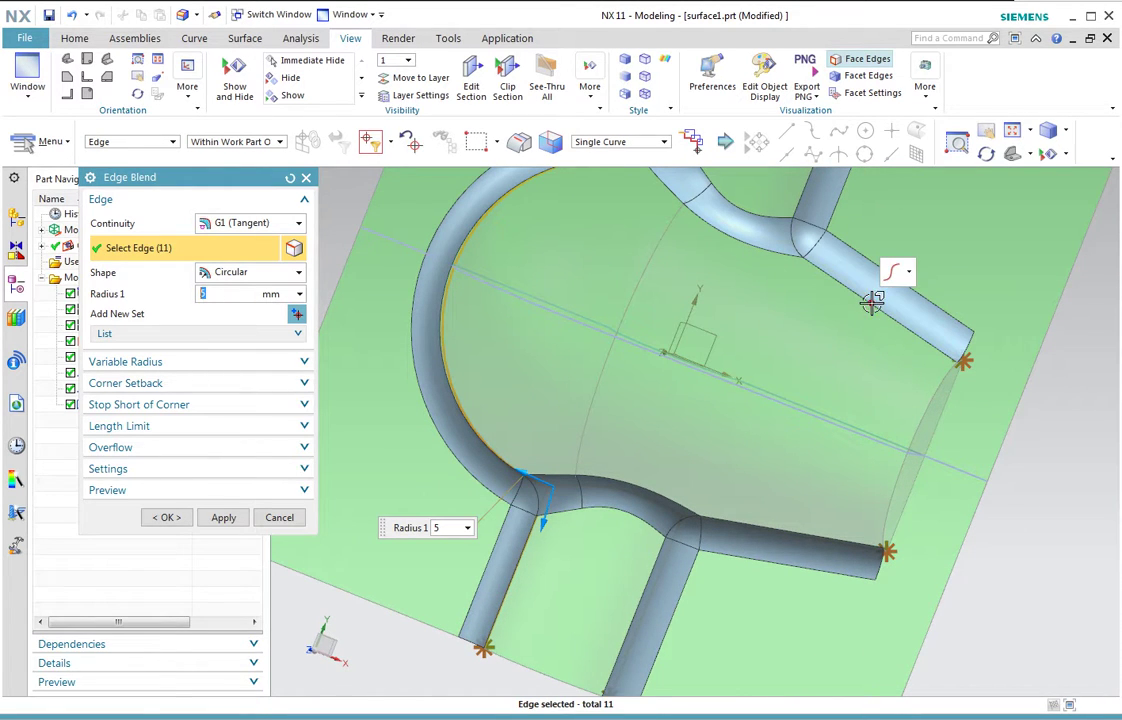
left_click(168, 517)
scroll(541, 468, "down", 3)
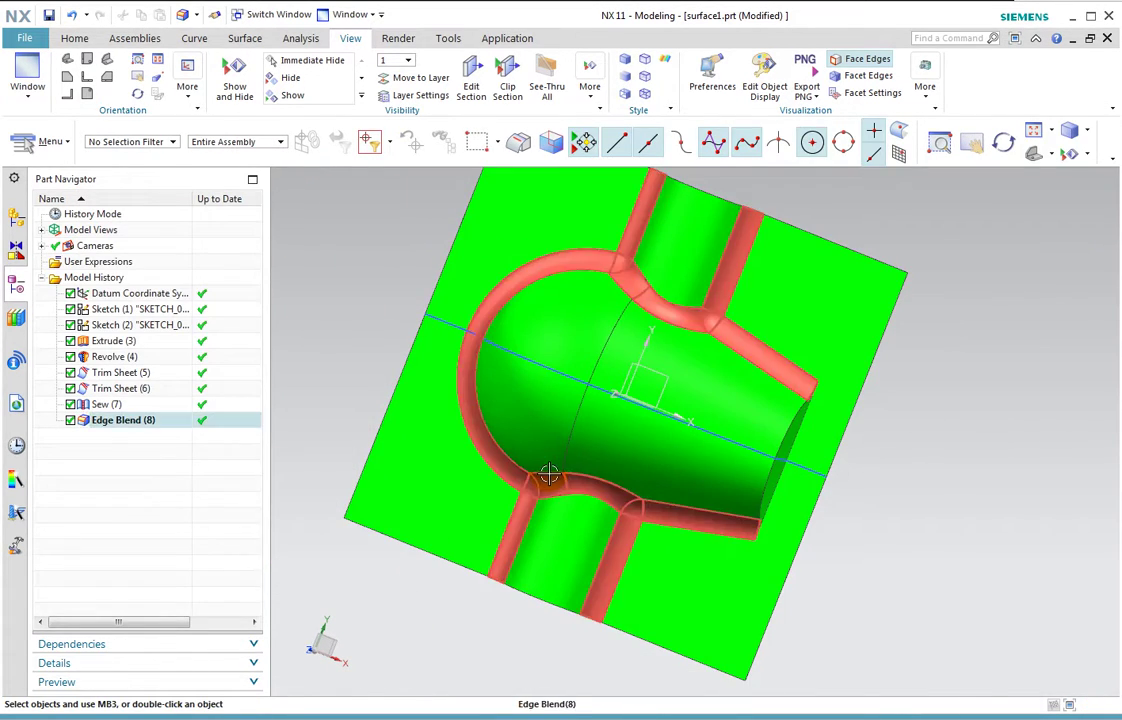
middle_click_drag(556, 483, 557, 421)
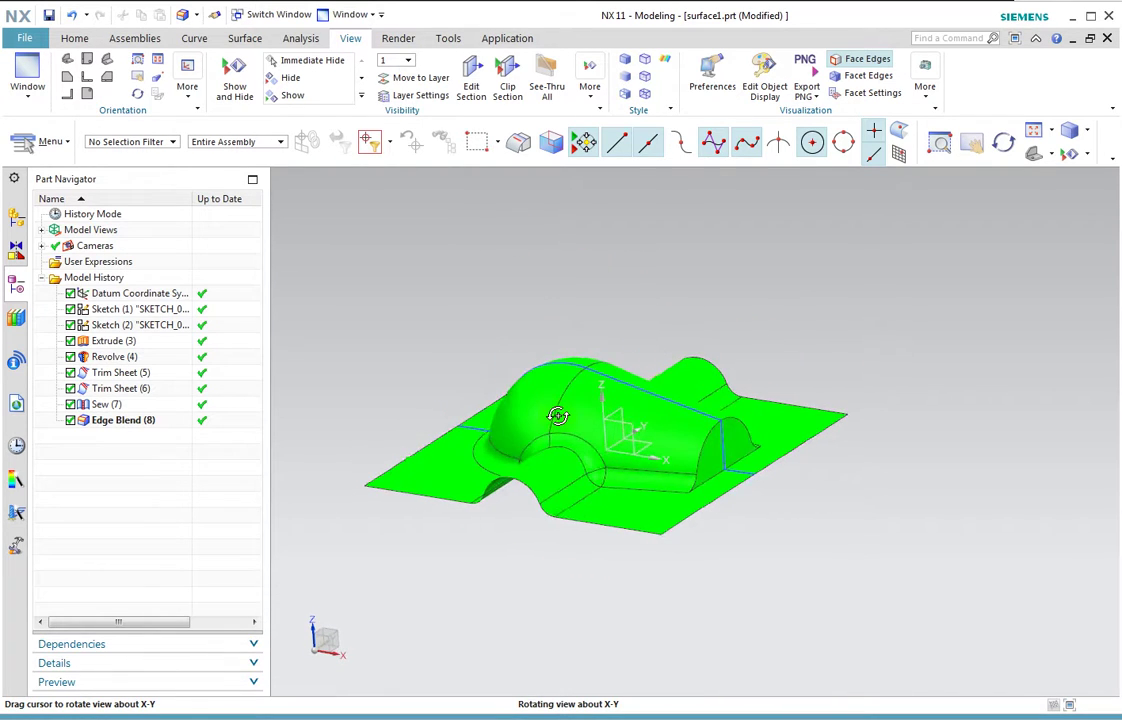
left_click(62, 142)
mouse_move(45, 226)
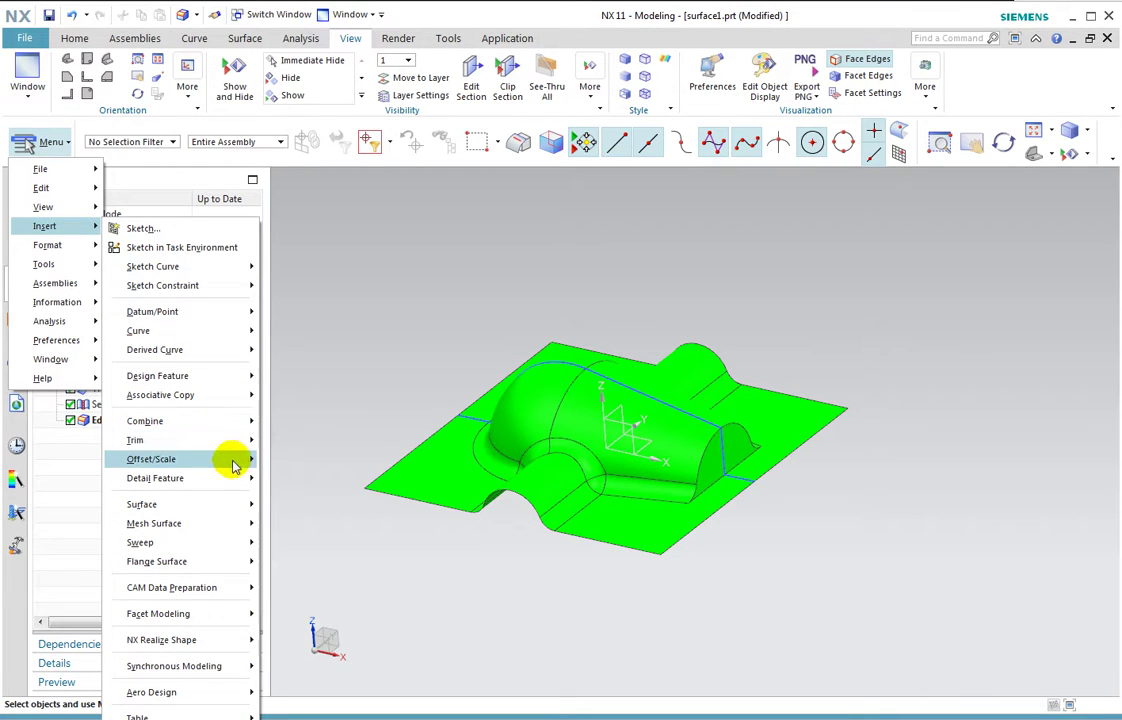
mouse_move(152, 459)
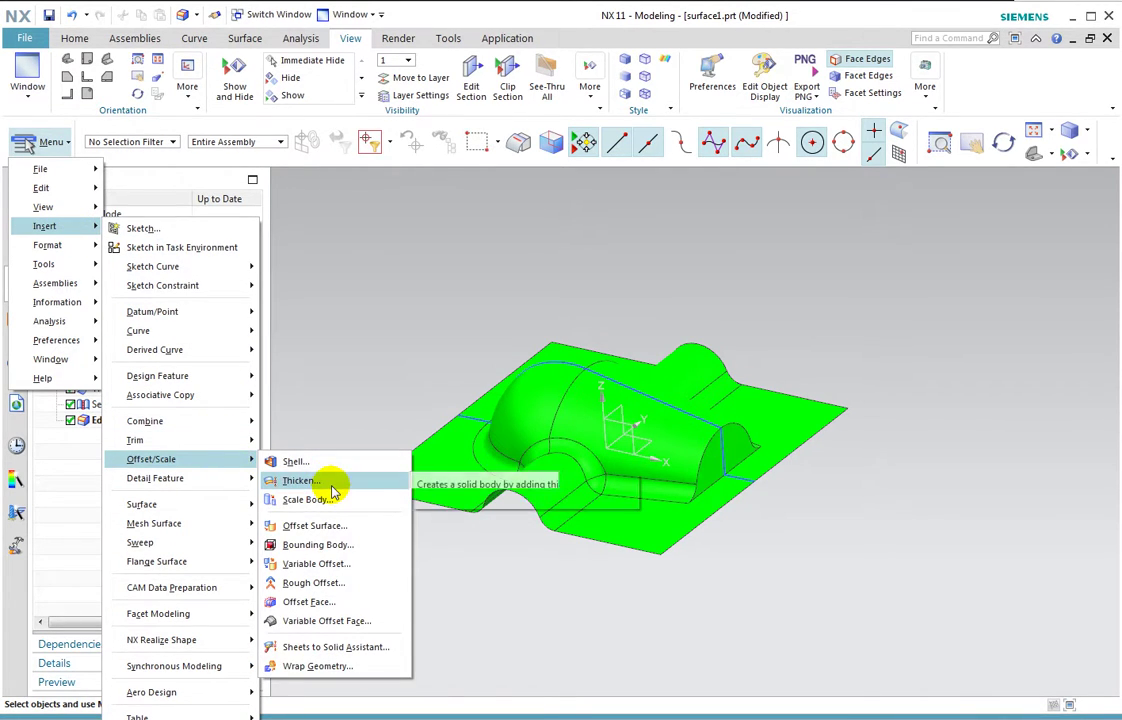
left_click(300, 481)
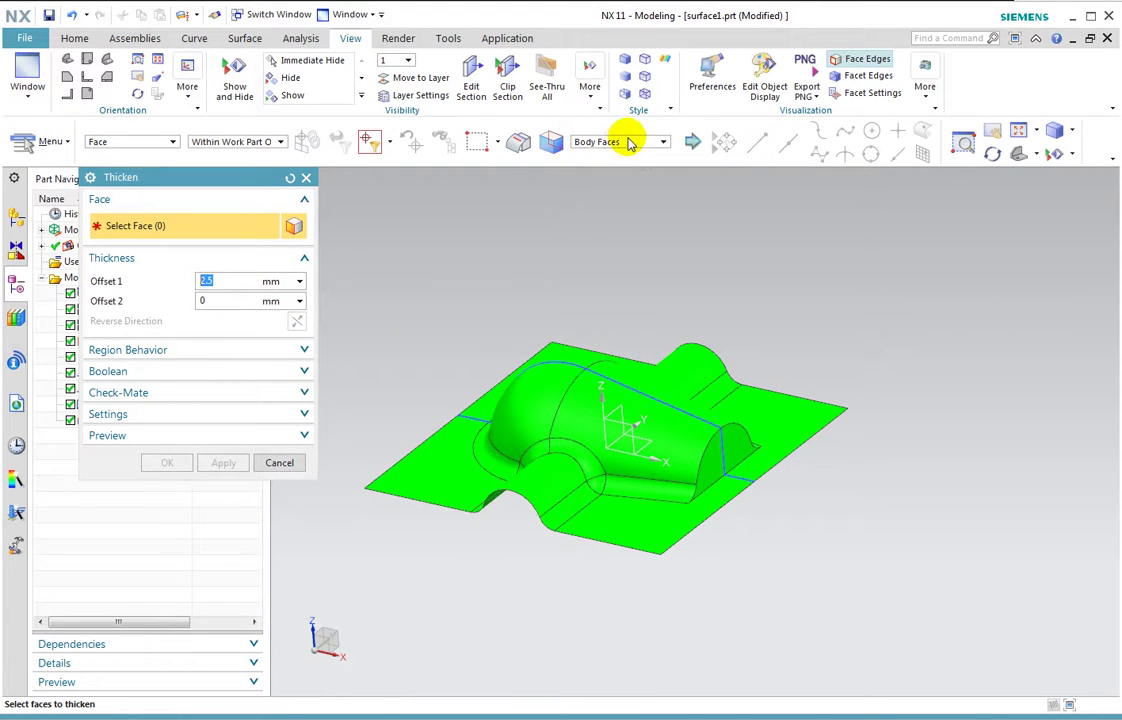
left_click(441, 466)
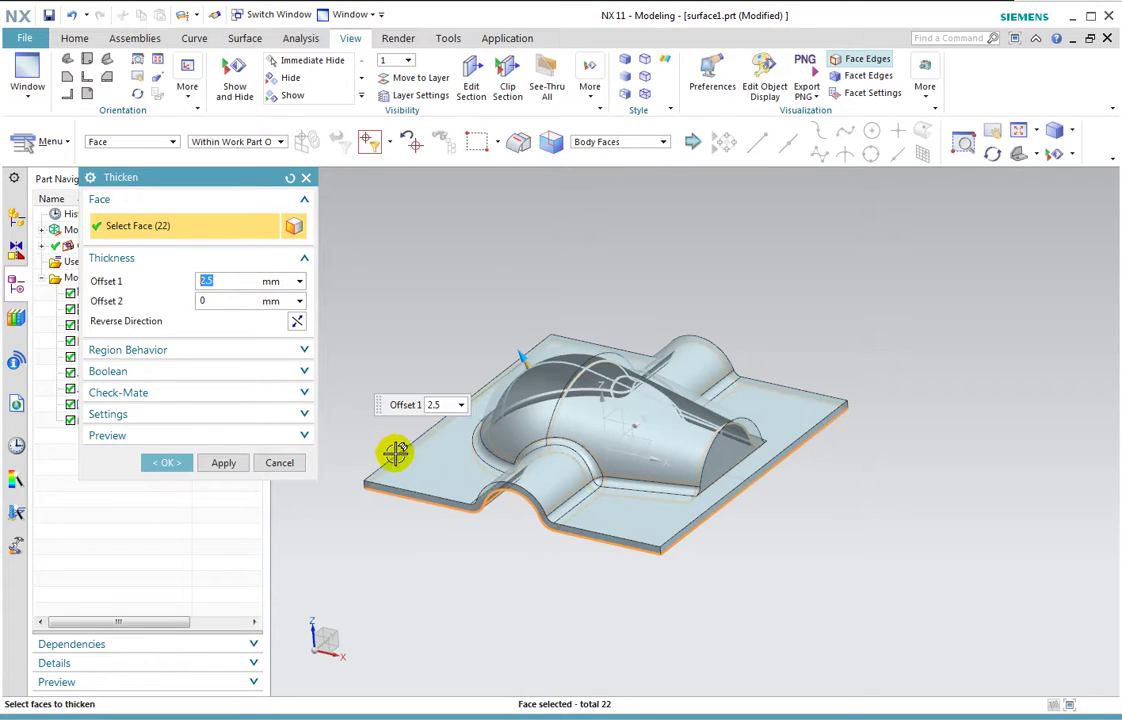
left_click(298, 321)
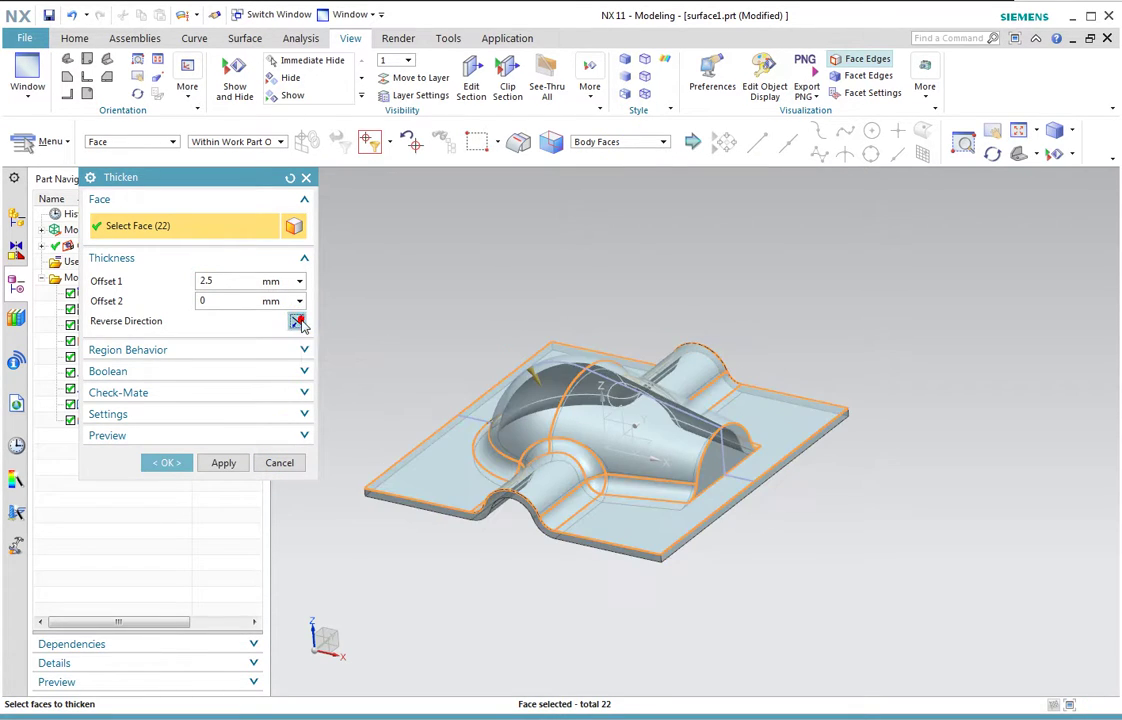
left_click(298, 321)
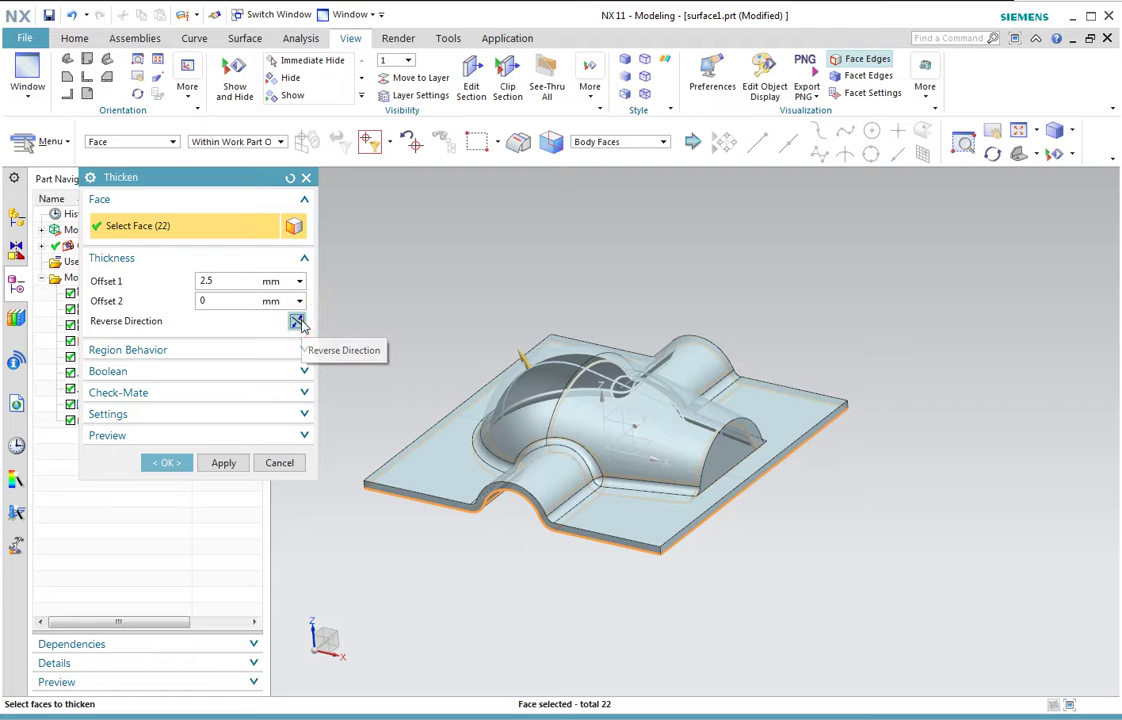
left_click(297, 321)
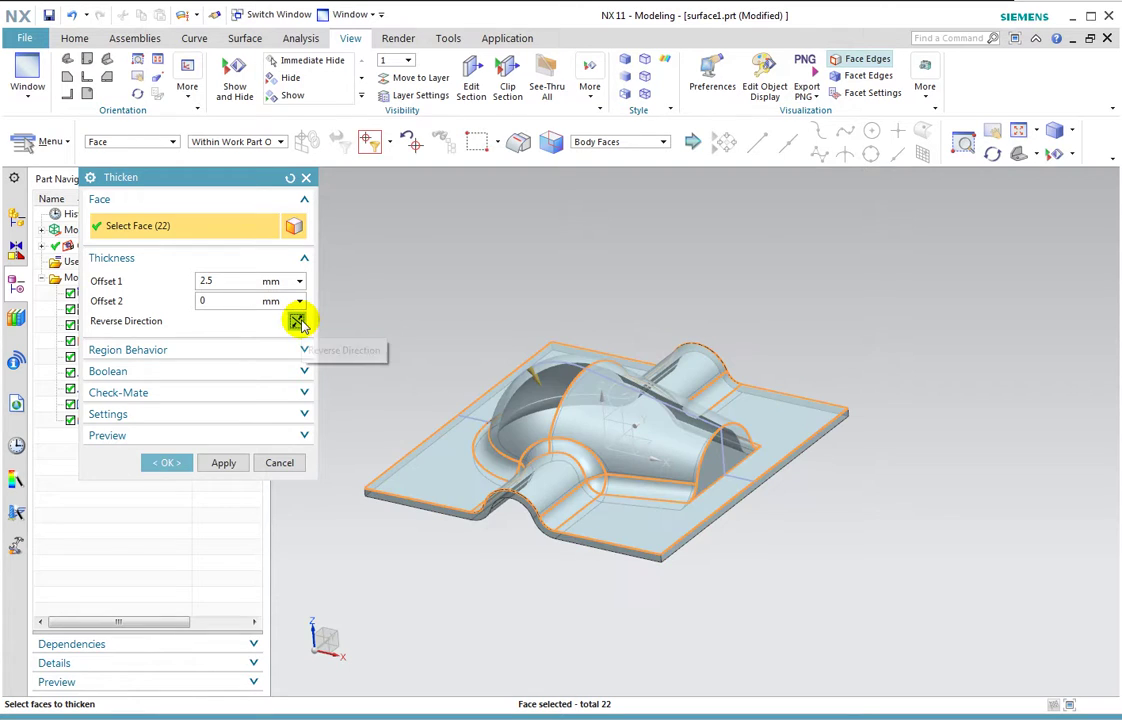
left_click(279, 464)
mouse_move(378, 370)
middle_mouse_down()
mouse_move(528, 353)
mouse_move(512, 352)
middle_mouse_up()
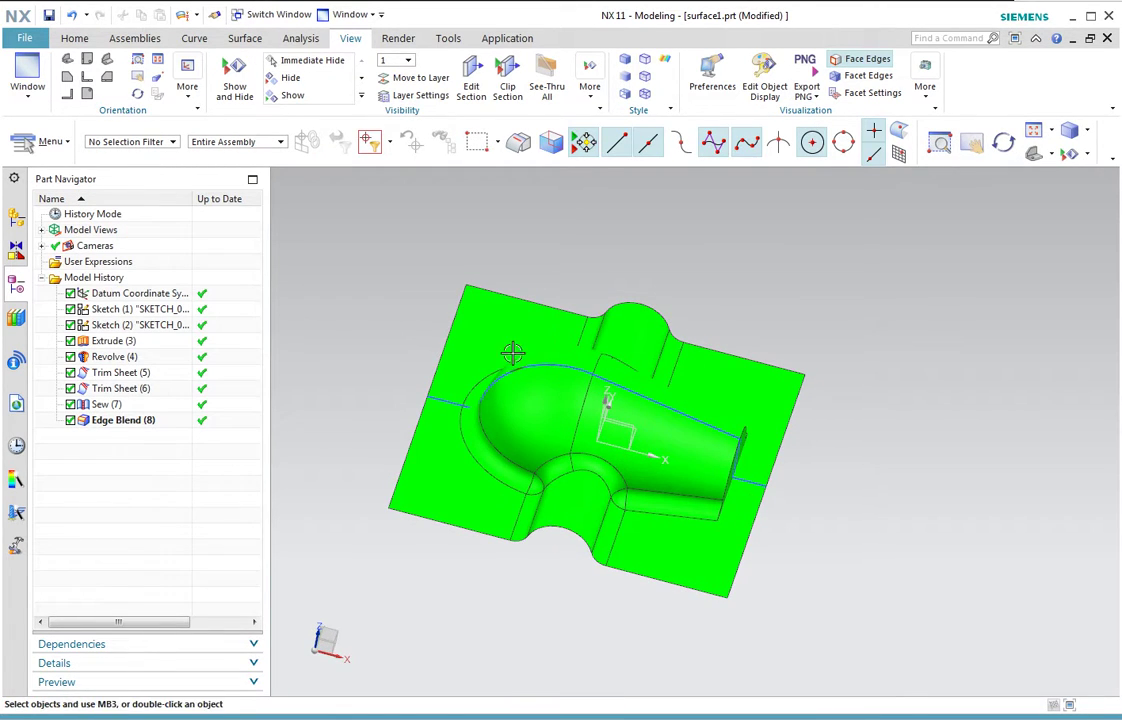